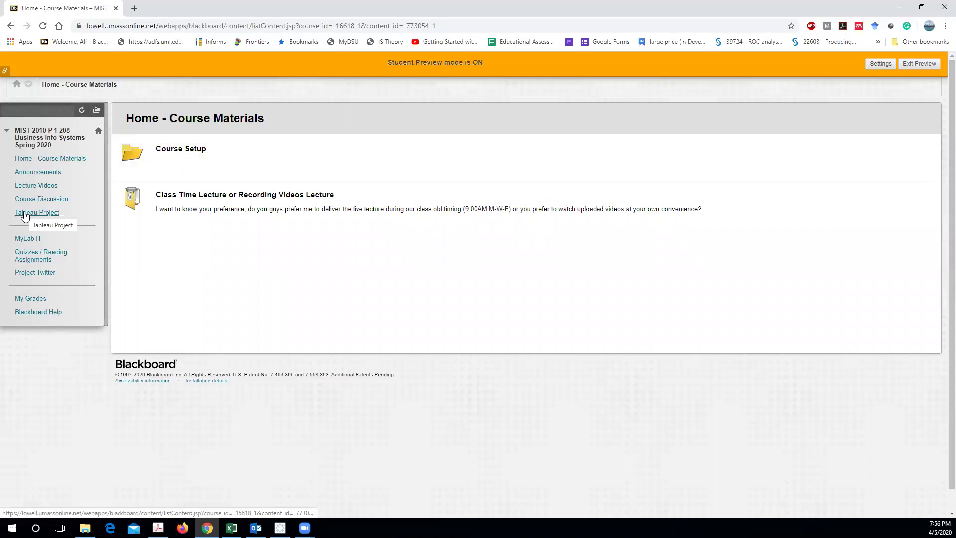
Step: Open the course's Tableau Project page and look over its items from start to end
left_click(38, 215)
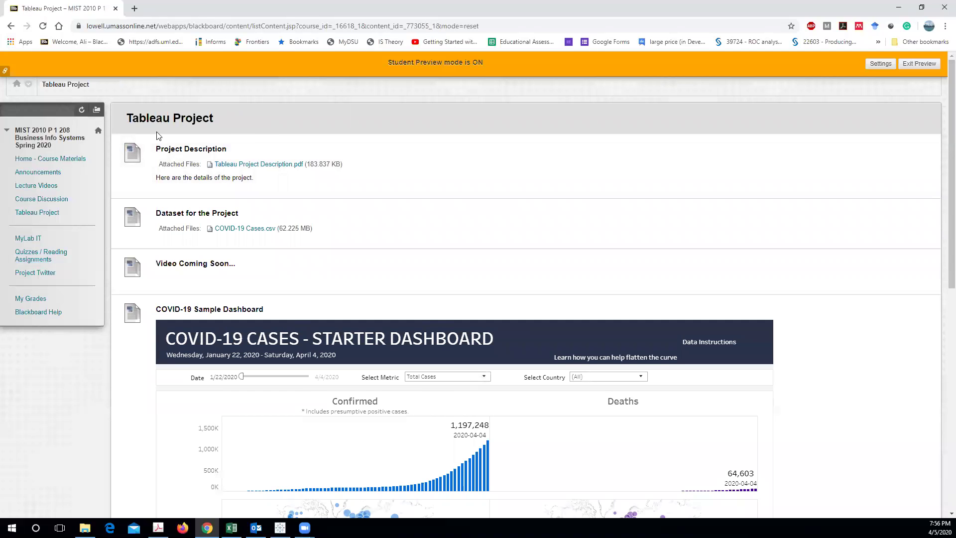
scroll(123, 361, "down", 4)
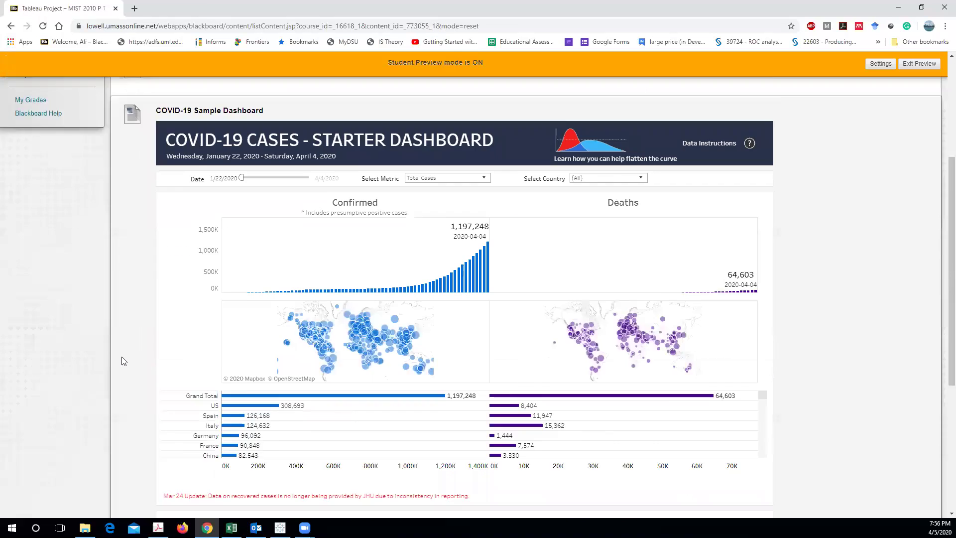
scroll(123, 361, "down", 4)
scroll(122, 359, "up", 8)
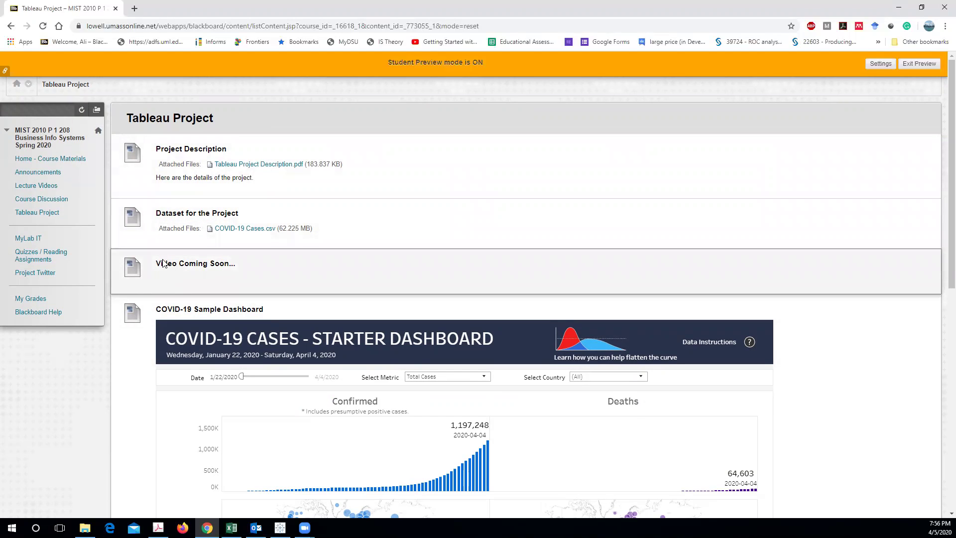
Step: Examine the COVID-19 Sample Dashboard, including its filters, confirmed and death charts, maps and country bars
scroll(193, 264, "down", 1)
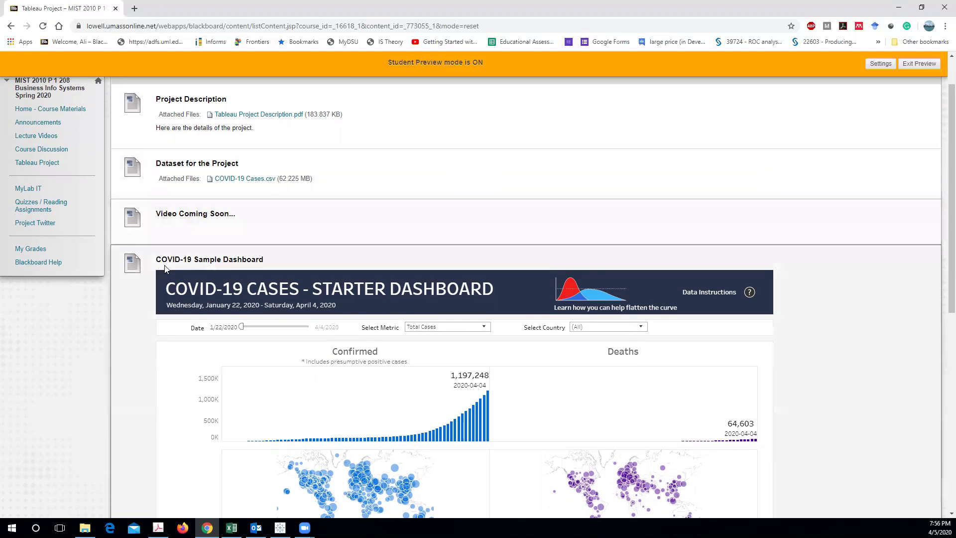
scroll(178, 168, "down", 2)
scroll(137, 184, "down", 1)
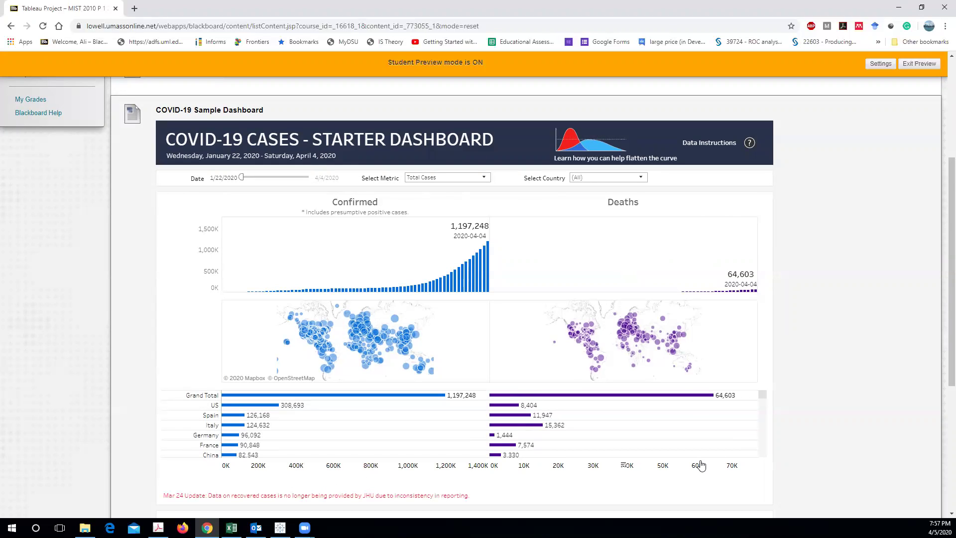
scroll(585, 271, "down", 1)
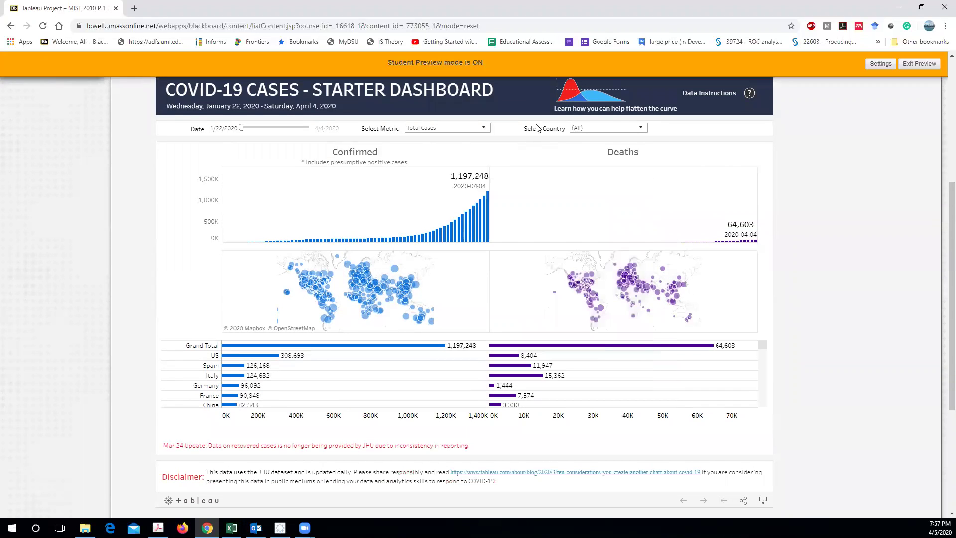
scroll(142, 194, "up", 1)
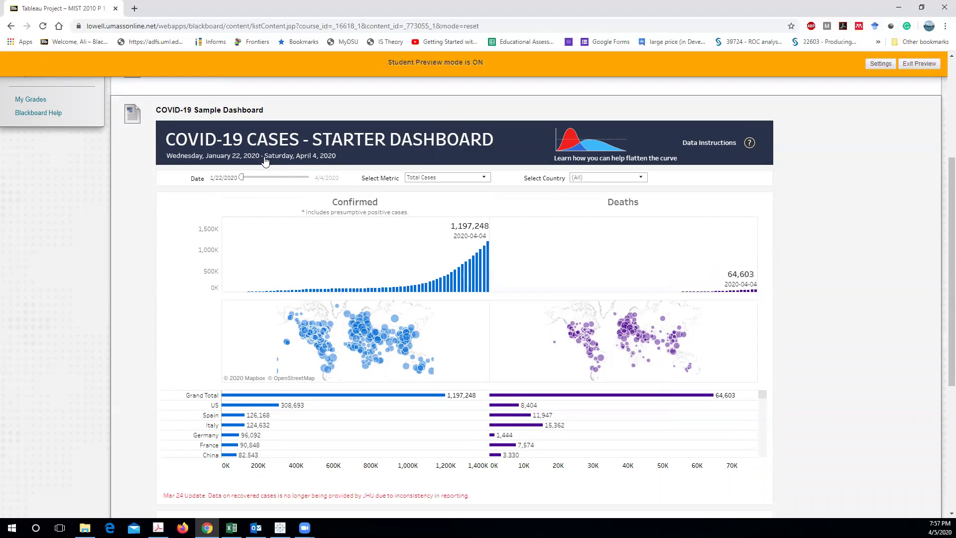
scroll(126, 246, "up", 4)
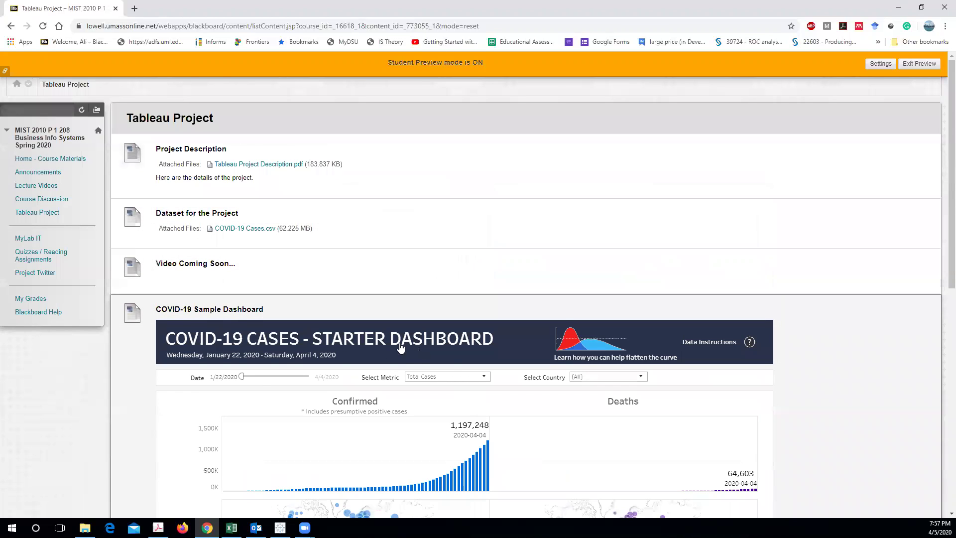
scroll(452, 222, "down", 3)
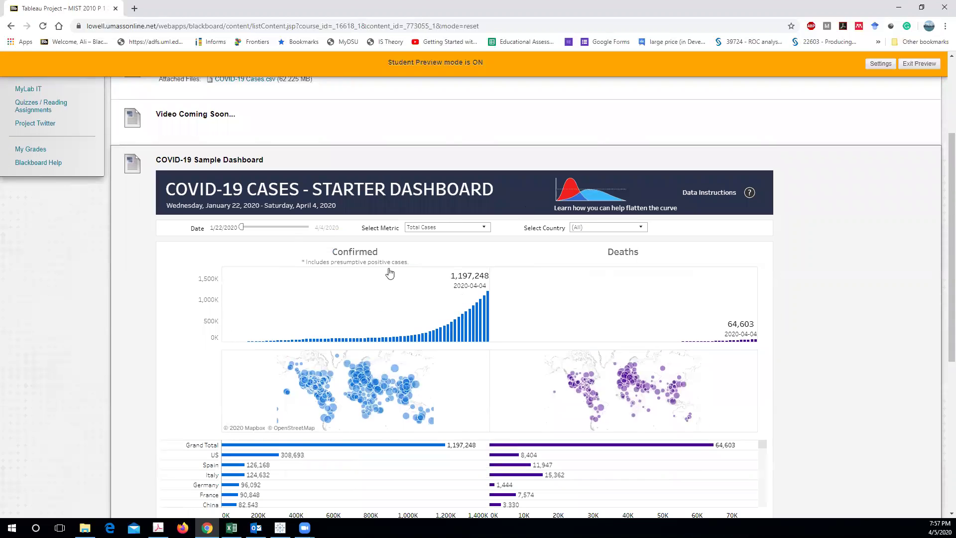
mouse_move(379, 399)
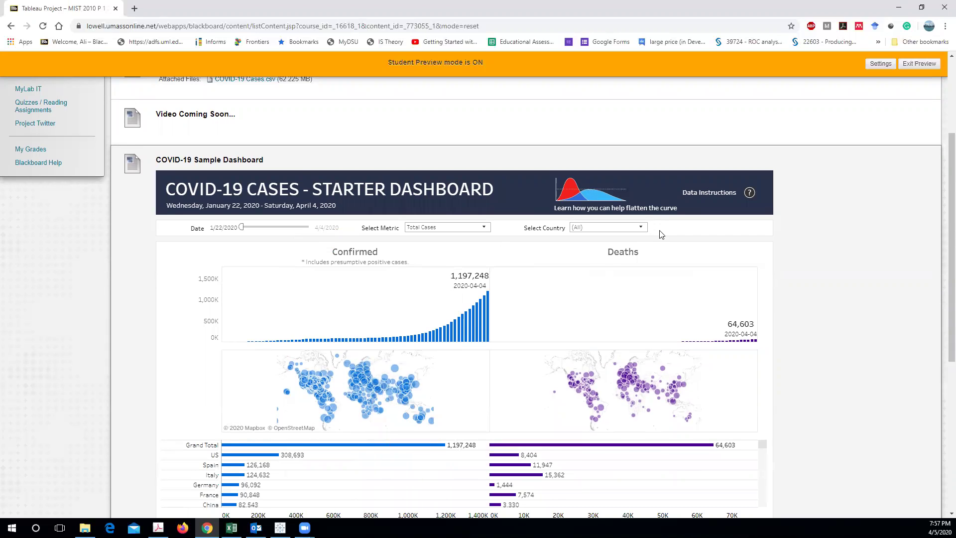
scroll(448, 235, "up", 1)
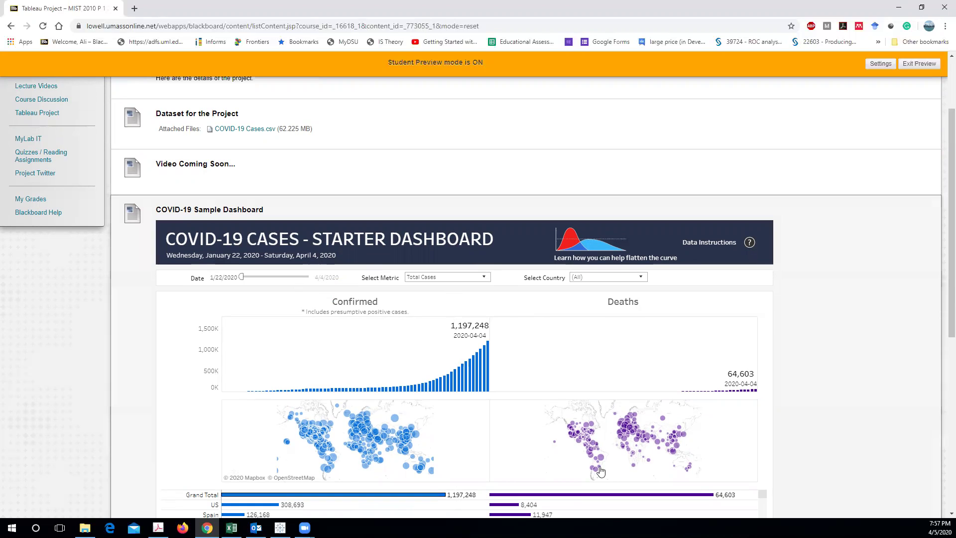
Step: Review the page's project description and dataset attachments, the dashboard references, the additional reading and the Tableau Project Submission Folder
scroll(510, 311, "down", 5)
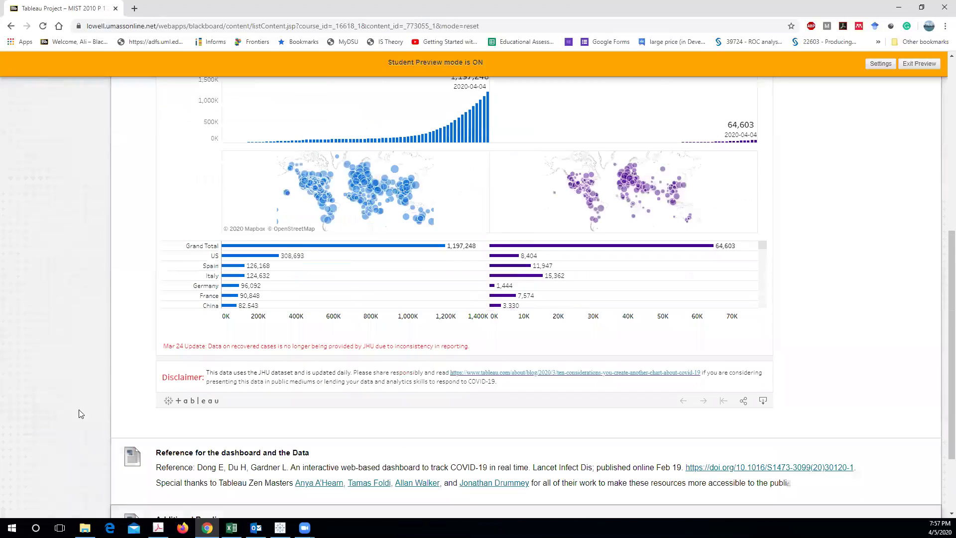
scroll(80, 413, "down", 2)
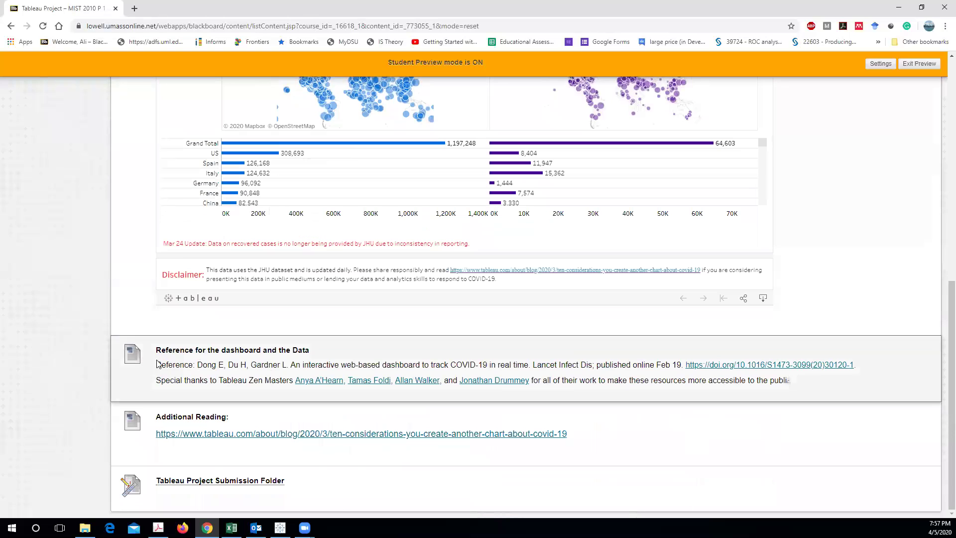
scroll(171, 354, "up", 5)
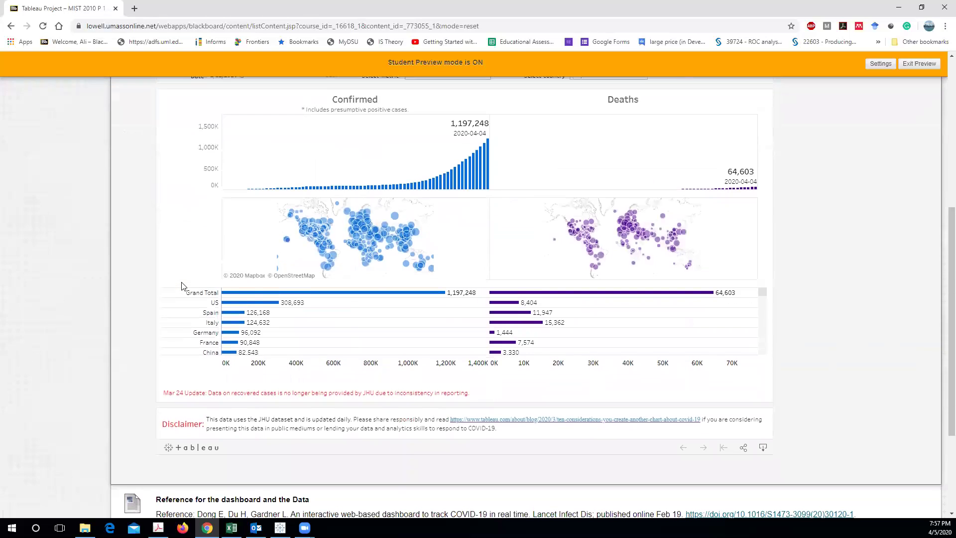
scroll(392, 289, "up", 1)
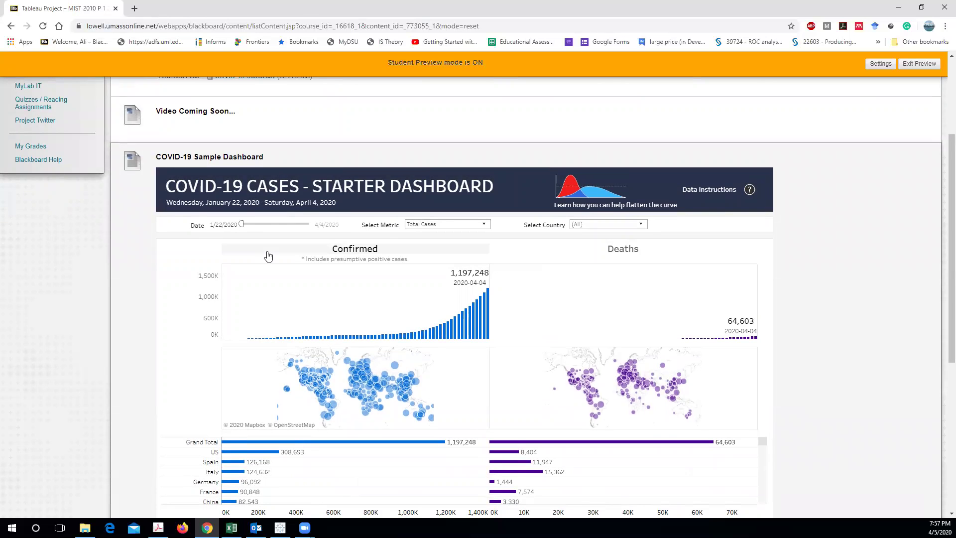
scroll(266, 269, "up", 3)
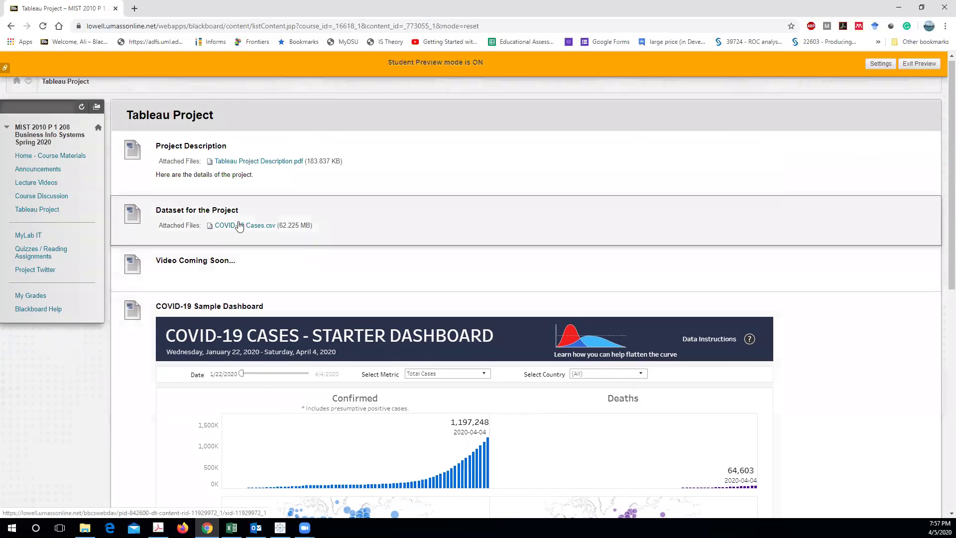
scroll(137, 314, "down", 3)
scroll(138, 314, "down", 6)
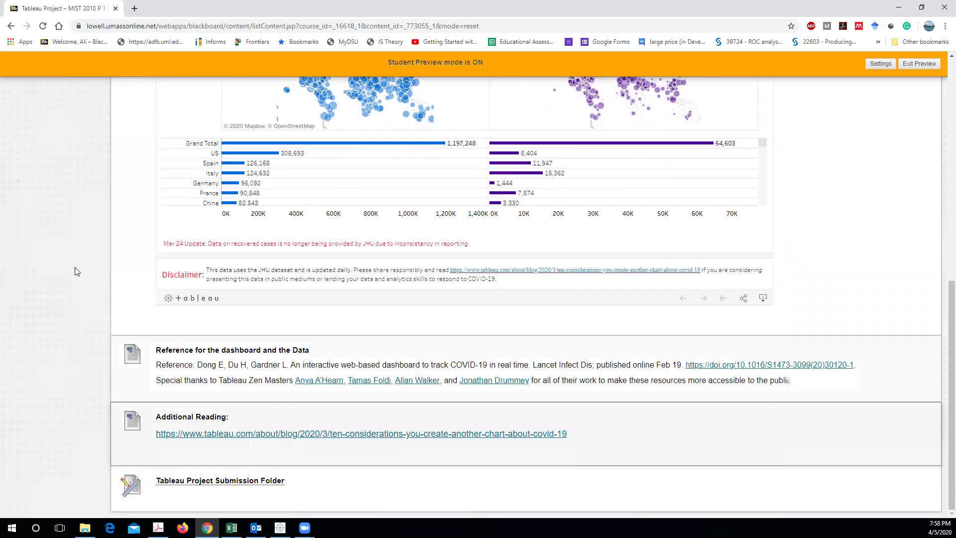
scroll(103, 271, "up", 5)
scroll(124, 252, "up", 3)
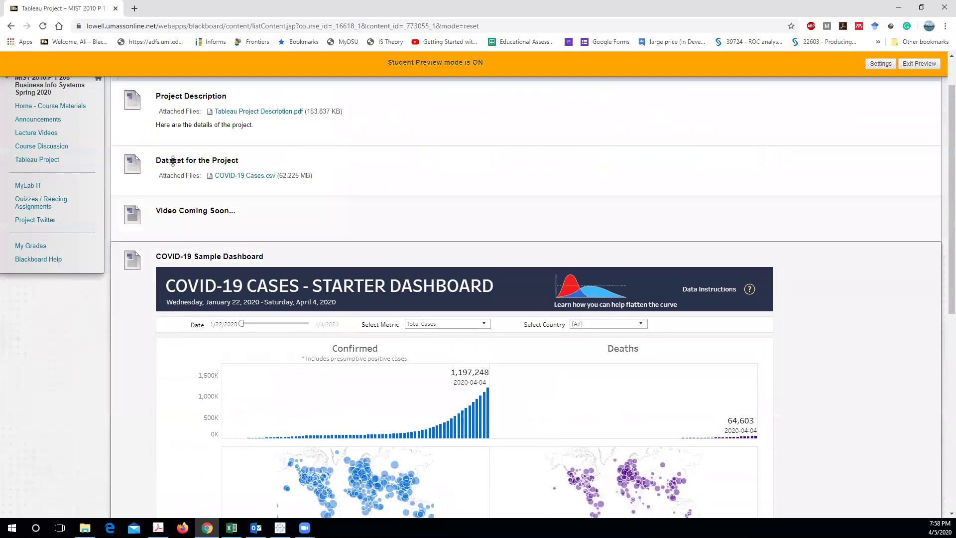
scroll(141, 167, "up", 1)
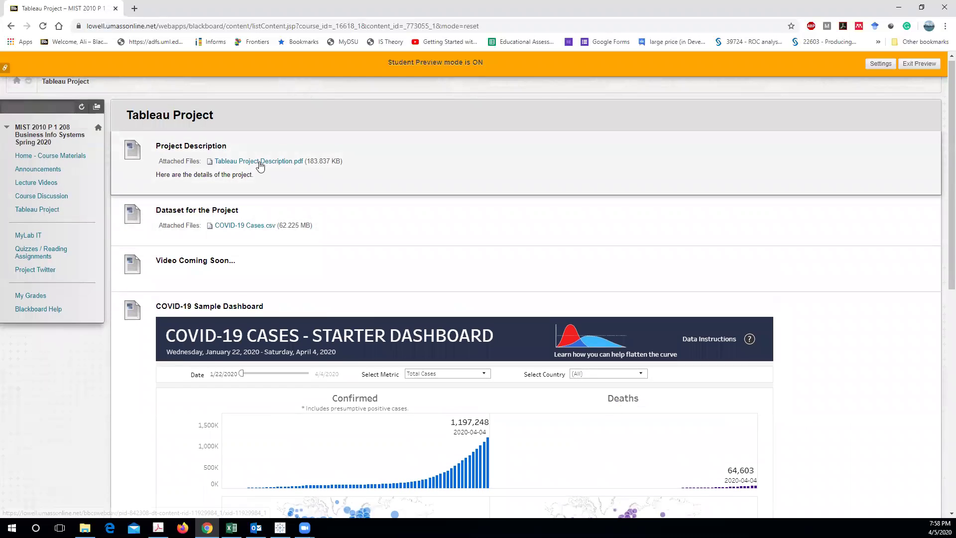
scroll(147, 250, "down", 9)
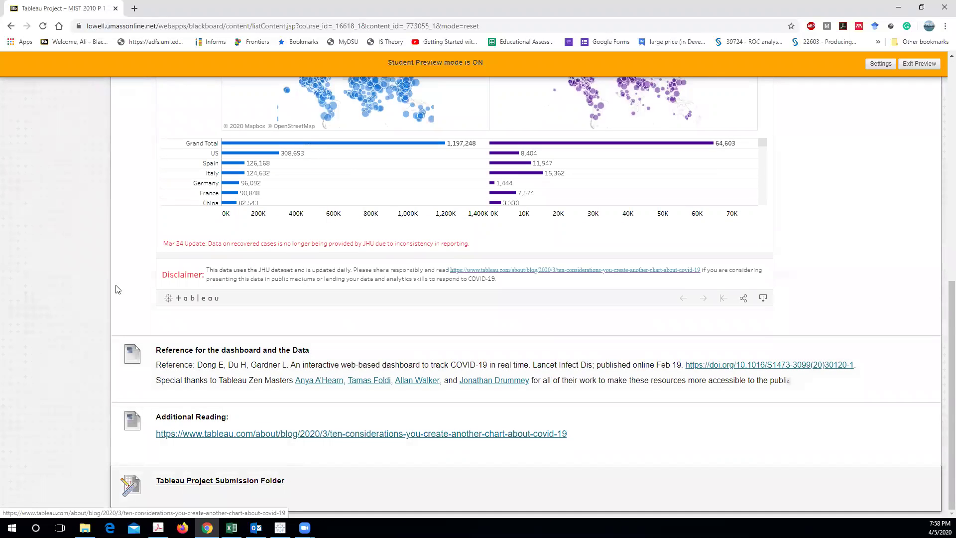
scroll(116, 285, "up", 10)
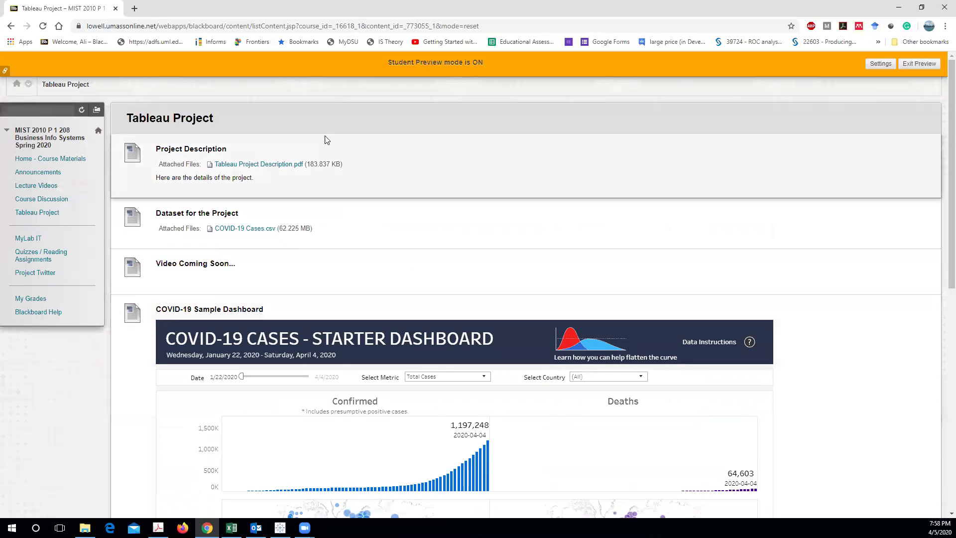
Step: Open the attached Tableau Project Description.pdf and set its zoom to 125%
left_click(255, 165)
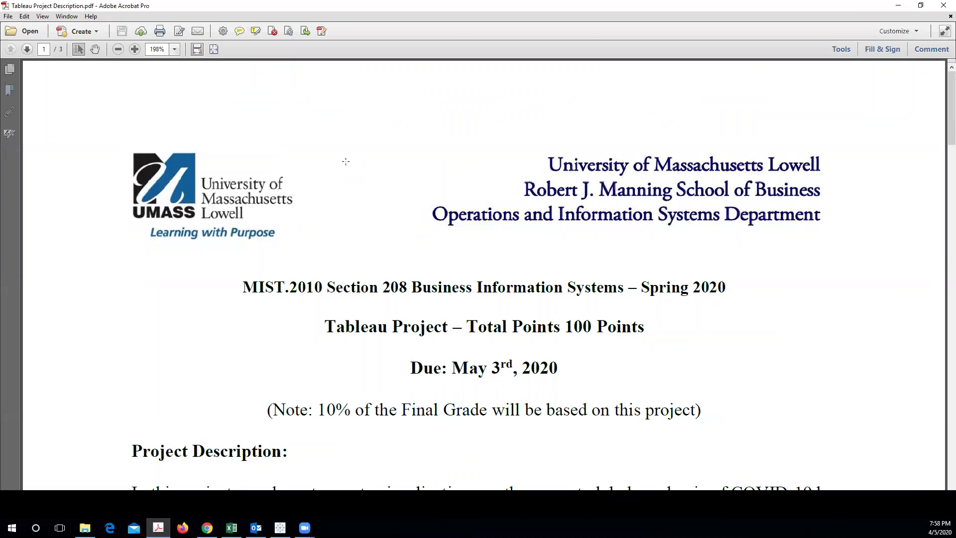
left_click(118, 49)
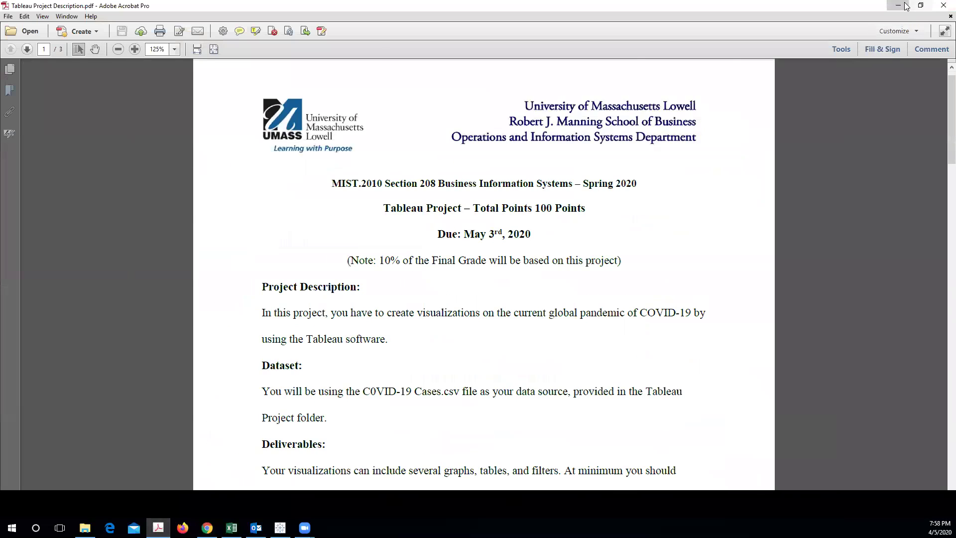
left_click(898, 5)
left_click(259, 165)
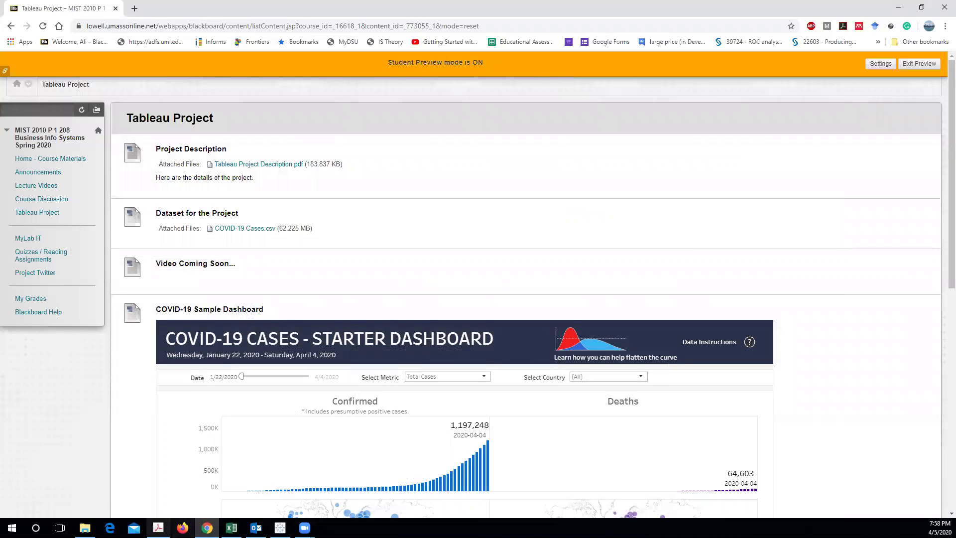
scroll(505, 275, "up", 1)
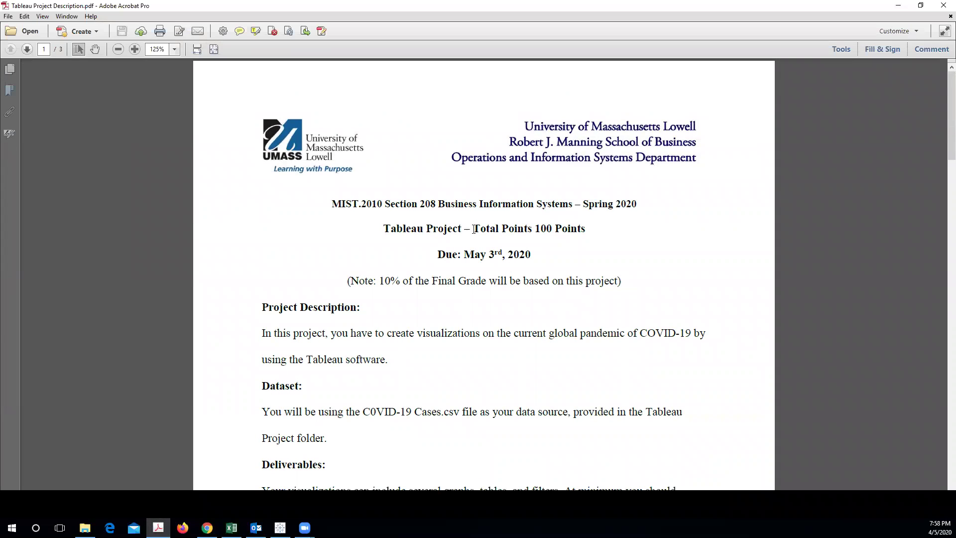
Step: Highlight "Total Points 100 Points" in the PDF and read the due date, grade note, Project Description and Dataset sections
left_click_drag(473, 229, 546, 239)
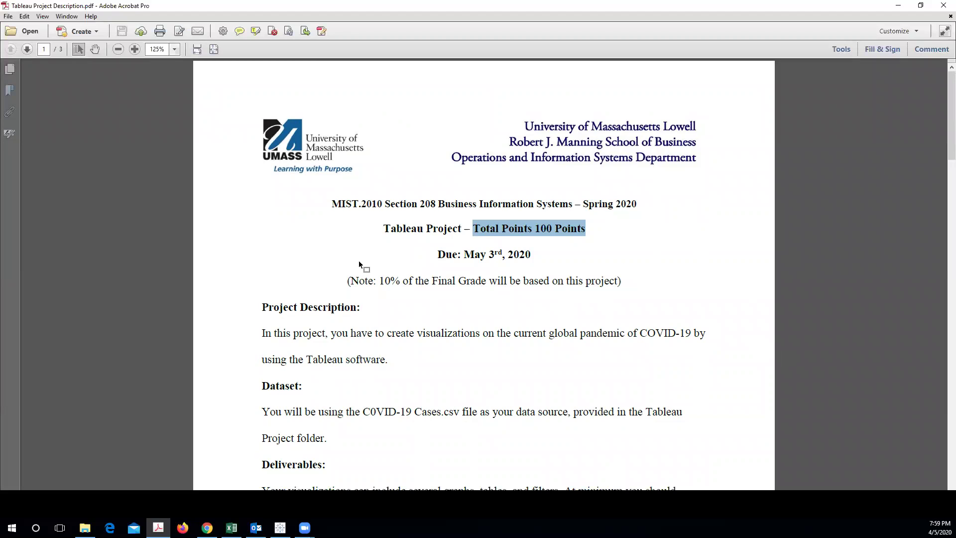
scroll(619, 247, "down", 1)
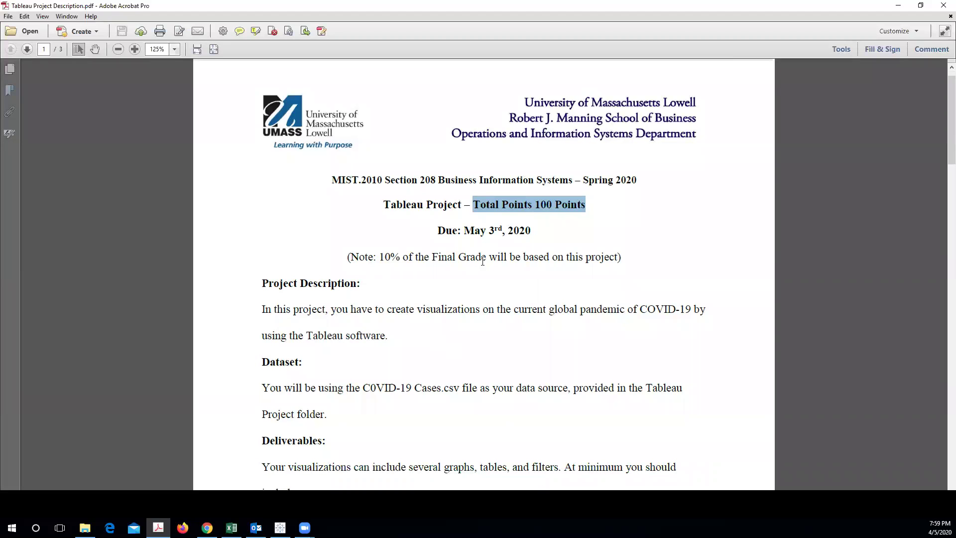
left_click(373, 263)
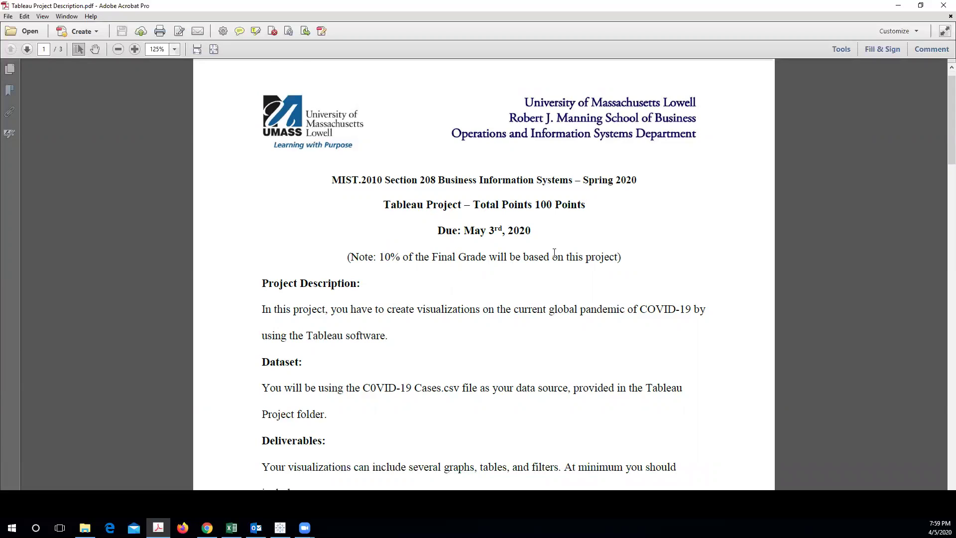
scroll(511, 262, "down", 2)
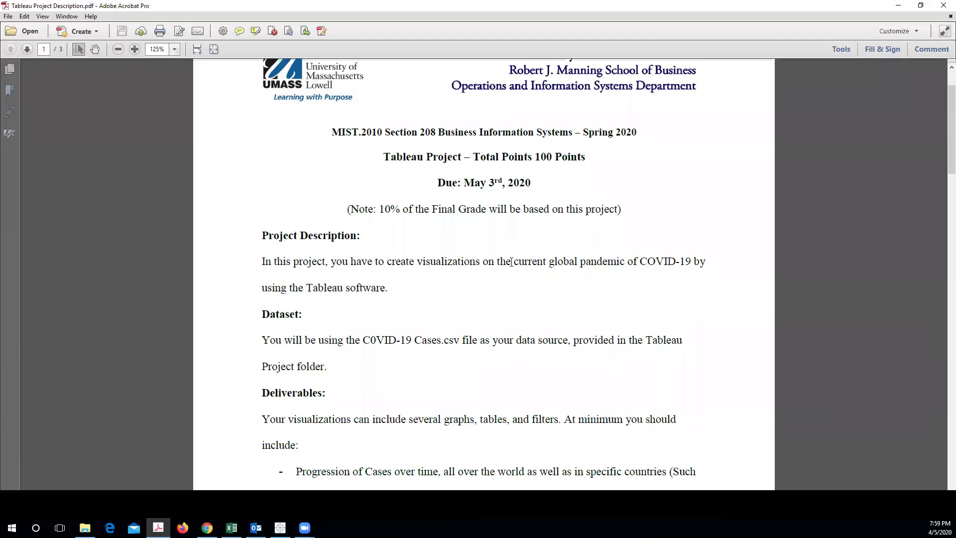
scroll(344, 254, "down", 1)
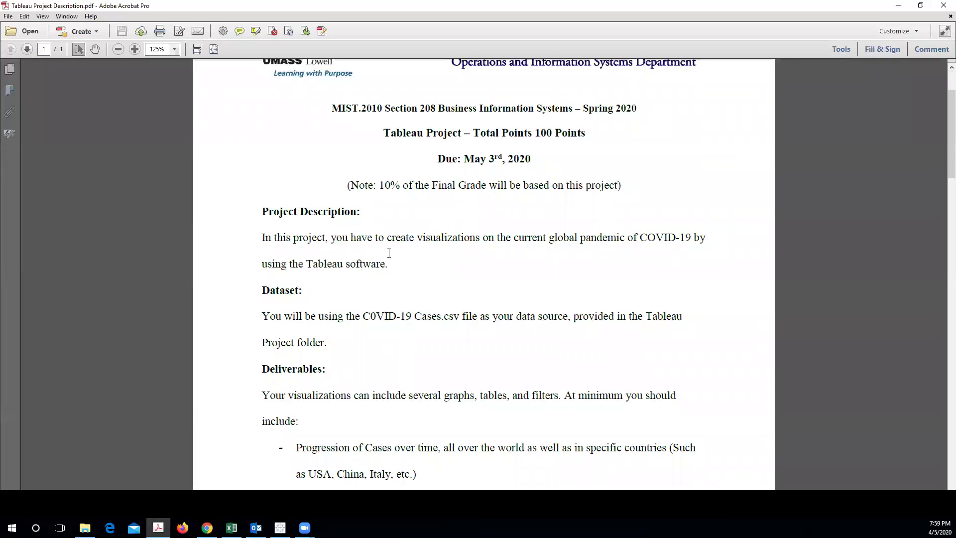
scroll(389, 253, "down", 3)
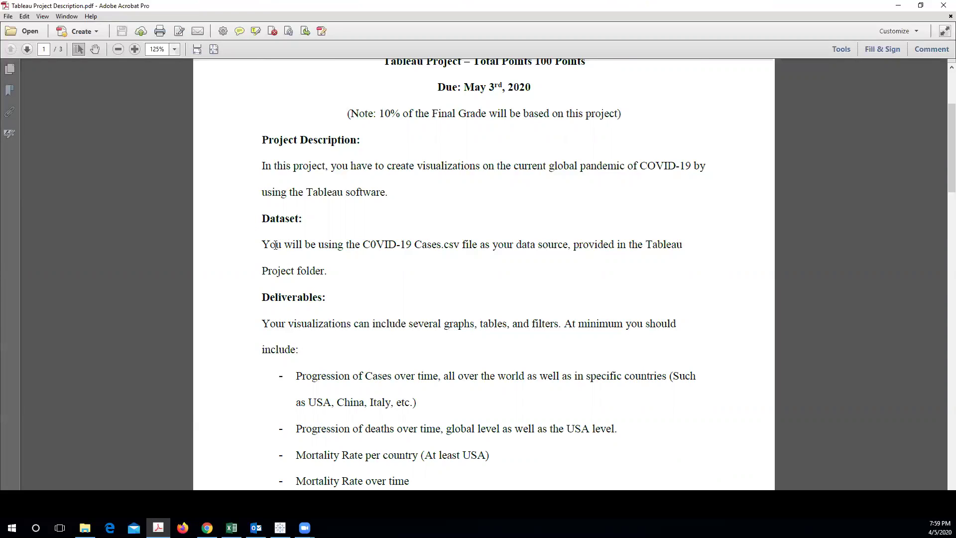
Step: Switch to the Tableau Project page in the browser and look at the dataset attachment and sample dashboard
left_click(898, 5)
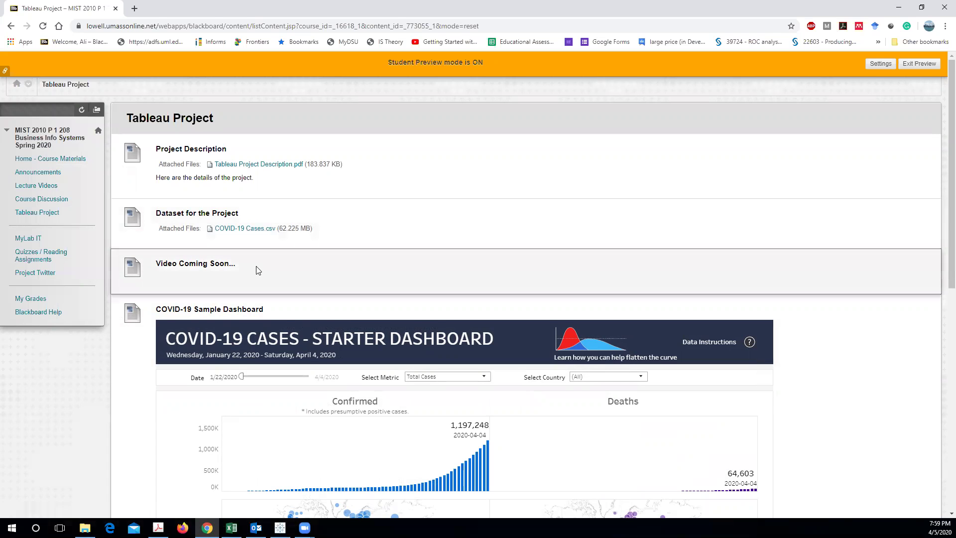
scroll(280, 201, "down", 2)
left_click(280, 528)
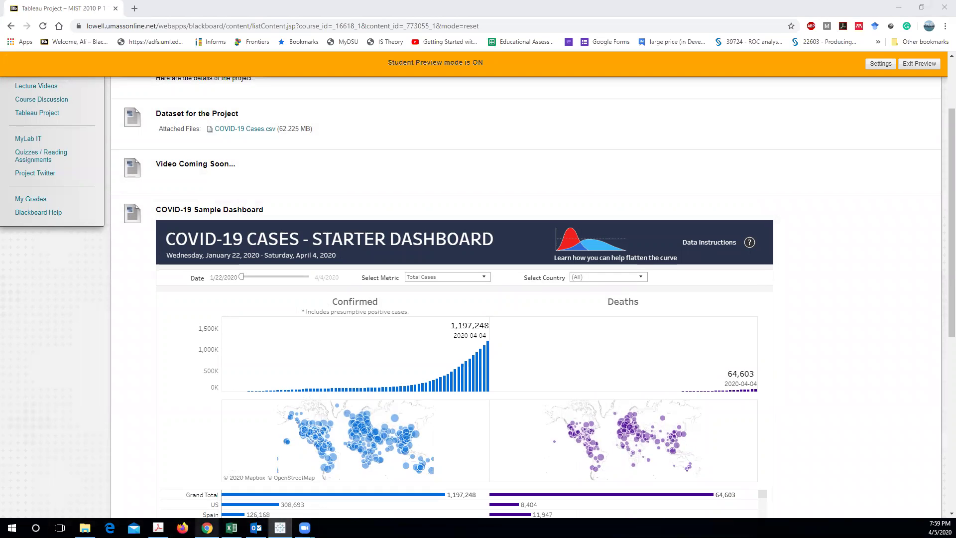
Step: Switch back to the project description PDF in Adobe Acrobat and highlight the Deliverables heading
left_click(158, 528)
scroll(434, 217, "down", 1)
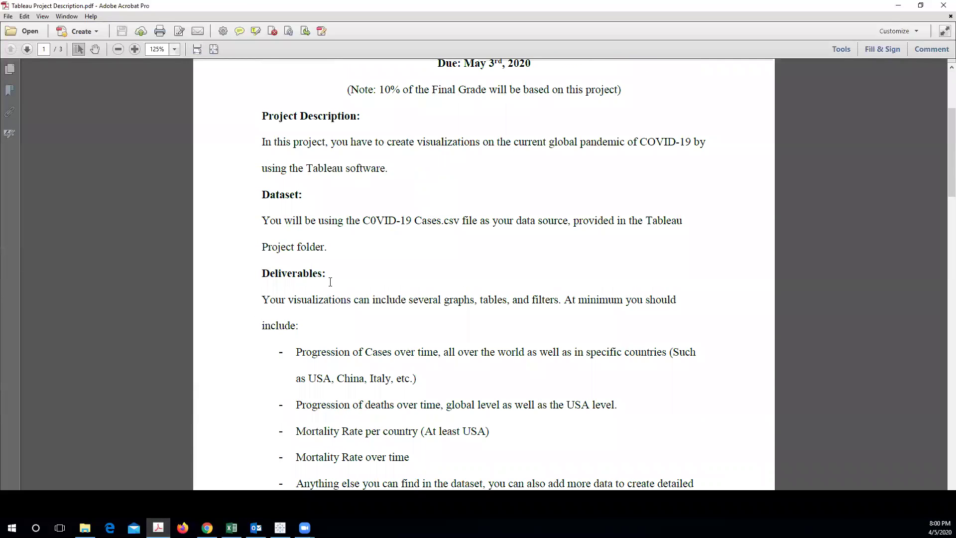
left_click_drag(268, 282, 326, 282)
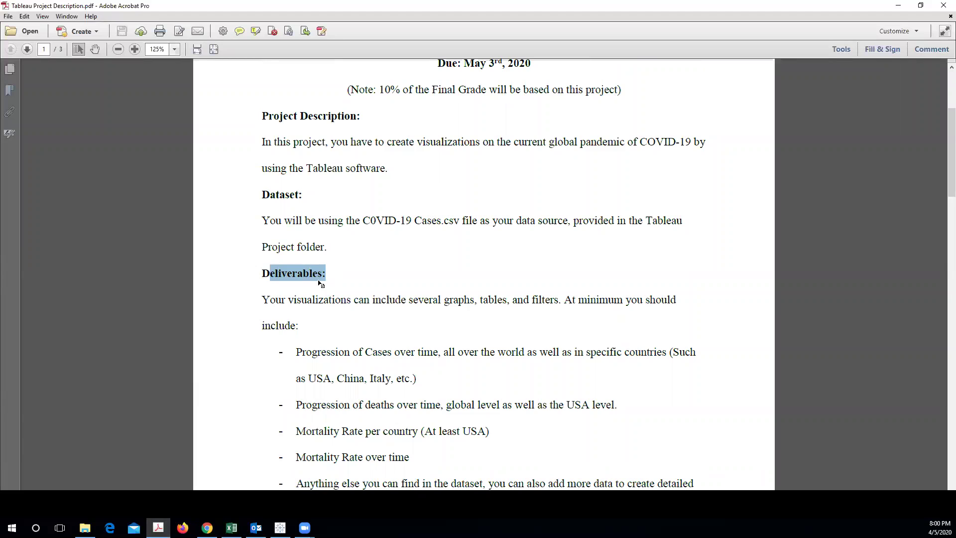
Step: Highlight the Deliverables heading and the start of its first sentence, and read through the list of required visualizations
left_click(319, 279)
scroll(317, 279, "down", 2)
left_click_drag(263, 225, 358, 233)
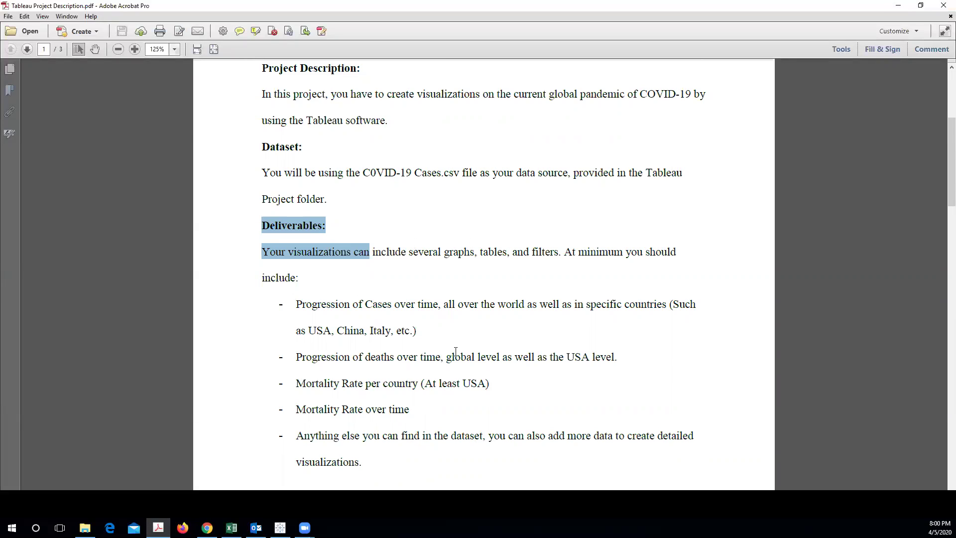
scroll(389, 235, "down", 5)
scroll(288, 315, "down", 9)
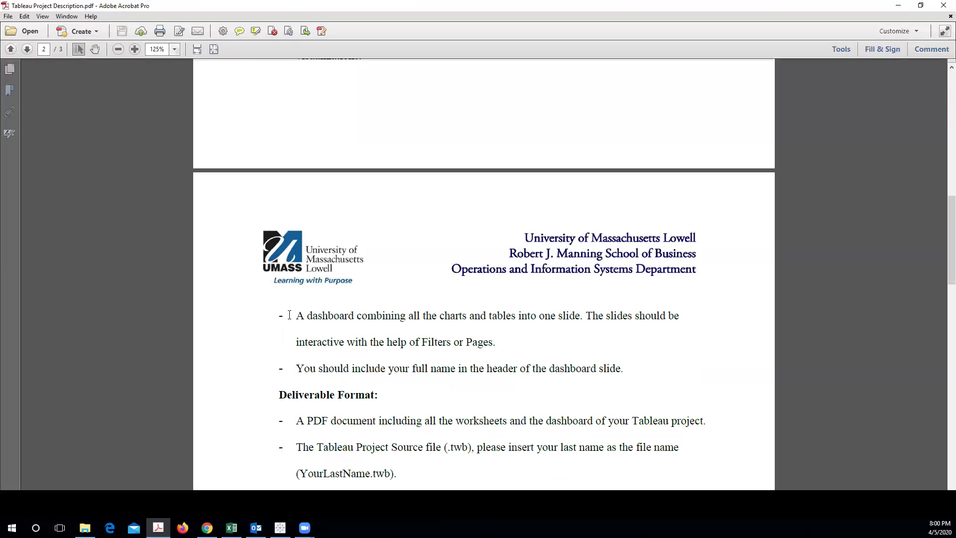
scroll(464, 366, "up", 8)
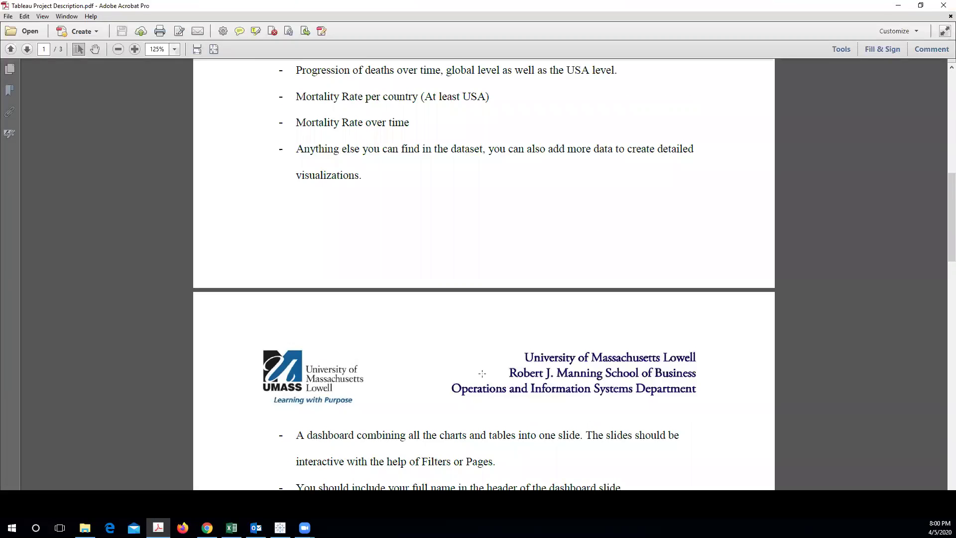
scroll(423, 267, "up", 2)
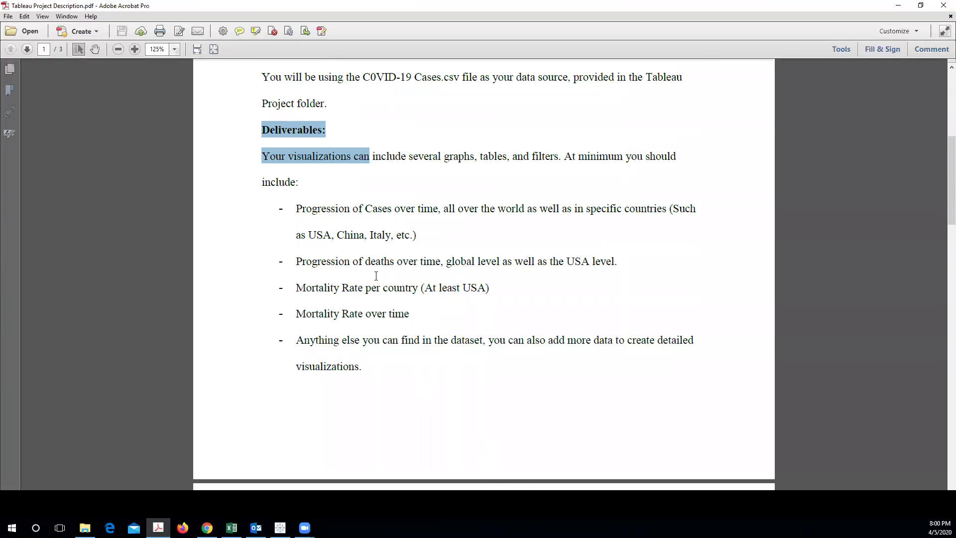
scroll(376, 276, "up", 2)
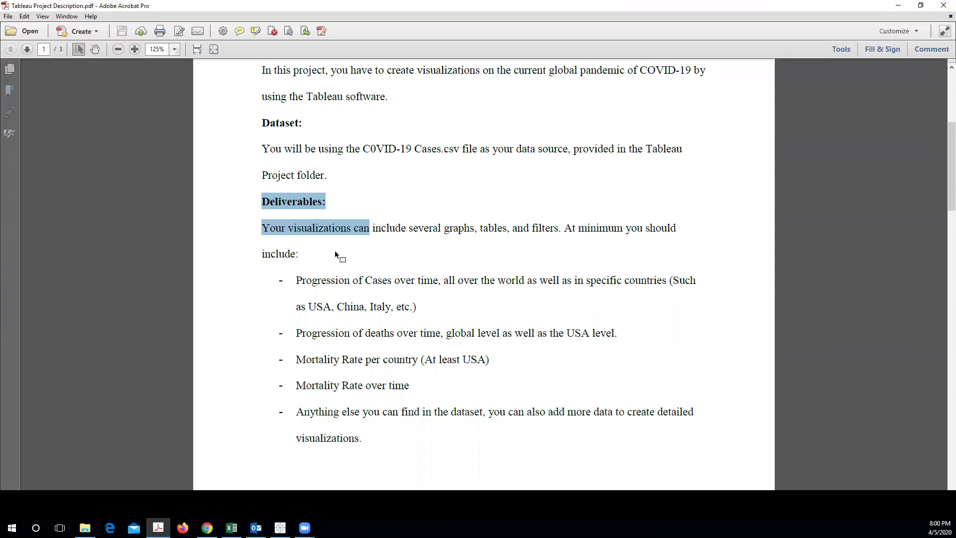
left_click(282, 234)
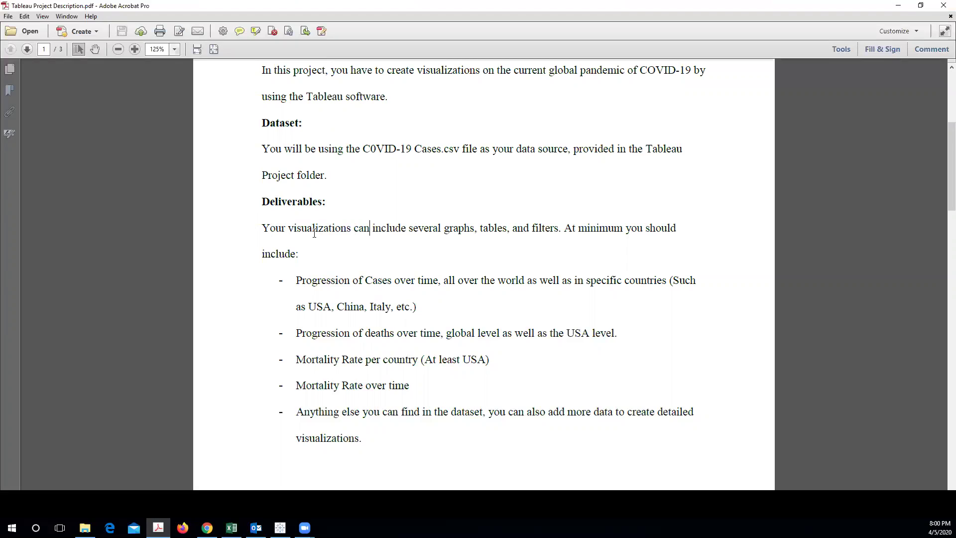
Step: Highlight "C0VID-19 Cases.csv file" in the Dataset section, then switch to the browser and look over the COVID-19 sample dashboard
left_click_drag(363, 148, 468, 159)
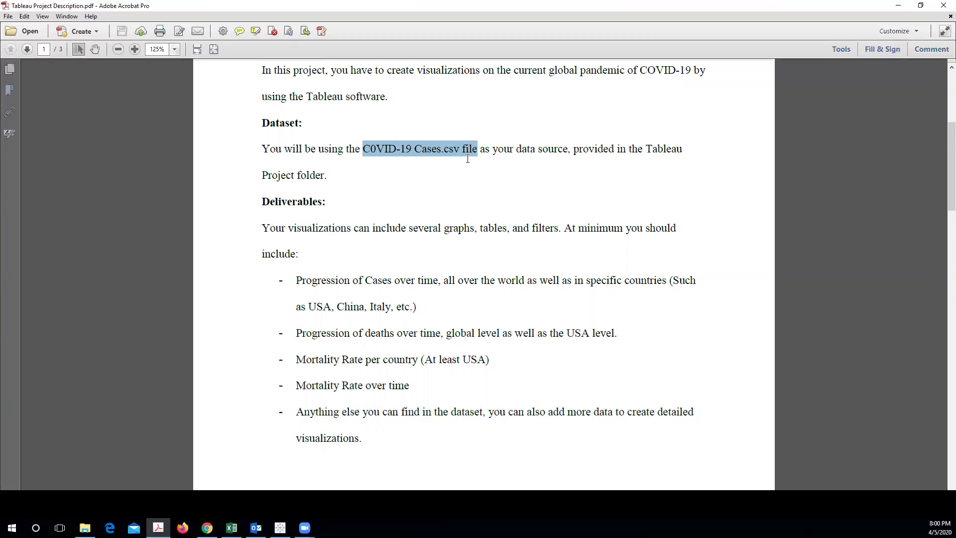
left_click(898, 5)
scroll(348, 255, "down", 5)
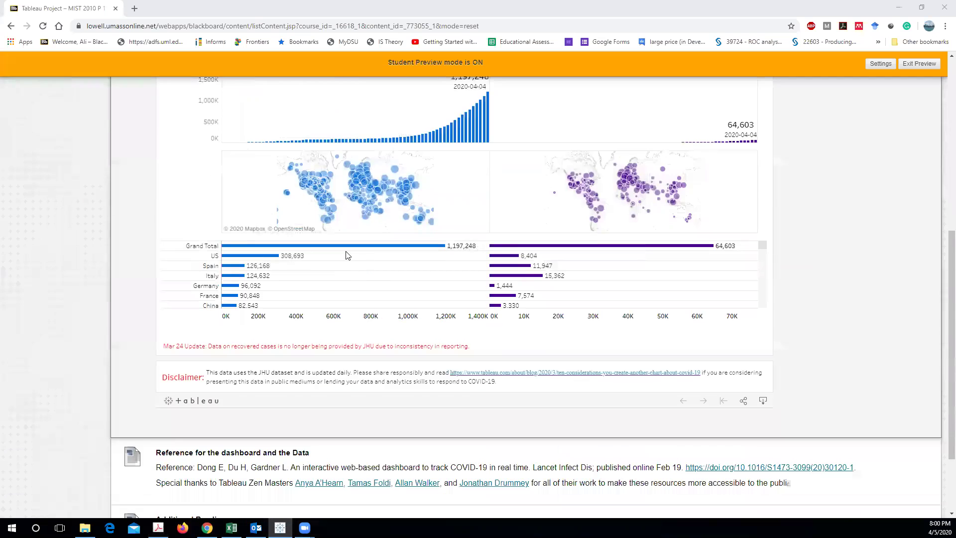
scroll(347, 255, "up", 2)
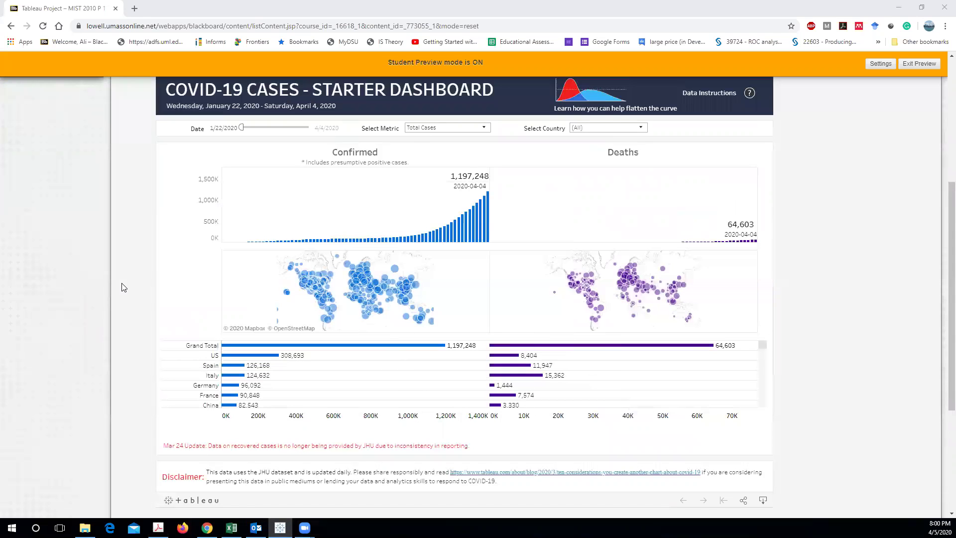
scroll(336, 277, "up", 1)
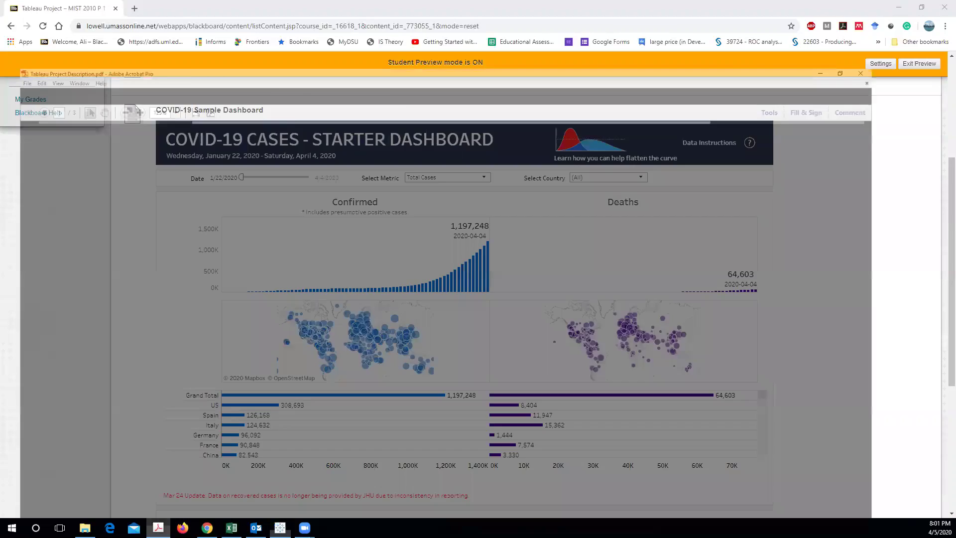
Step: Switch back to the PDF, highlight "Progression of Cases over", and place the PDF and the browser side by side
left_click(158, 528)
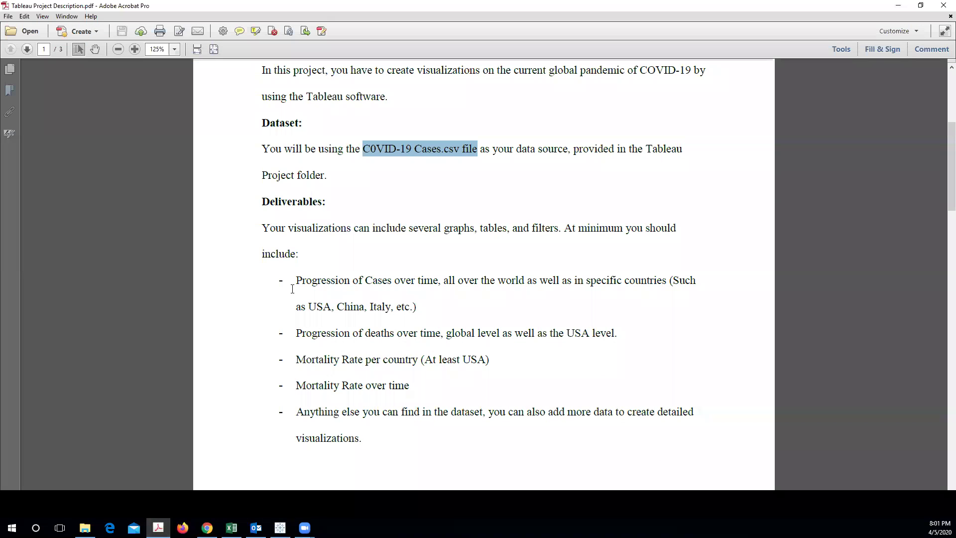
left_click_drag(296, 280, 403, 282)
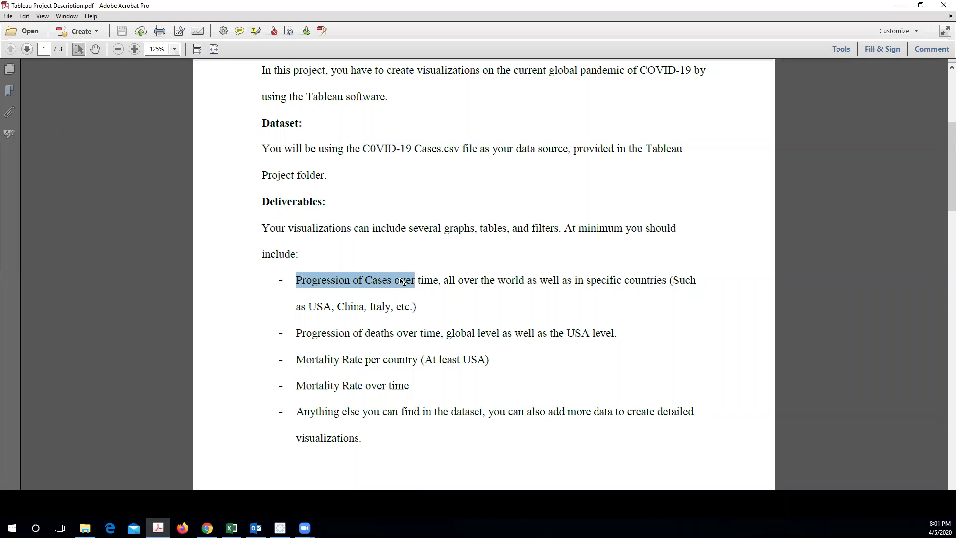
key("super+Right")
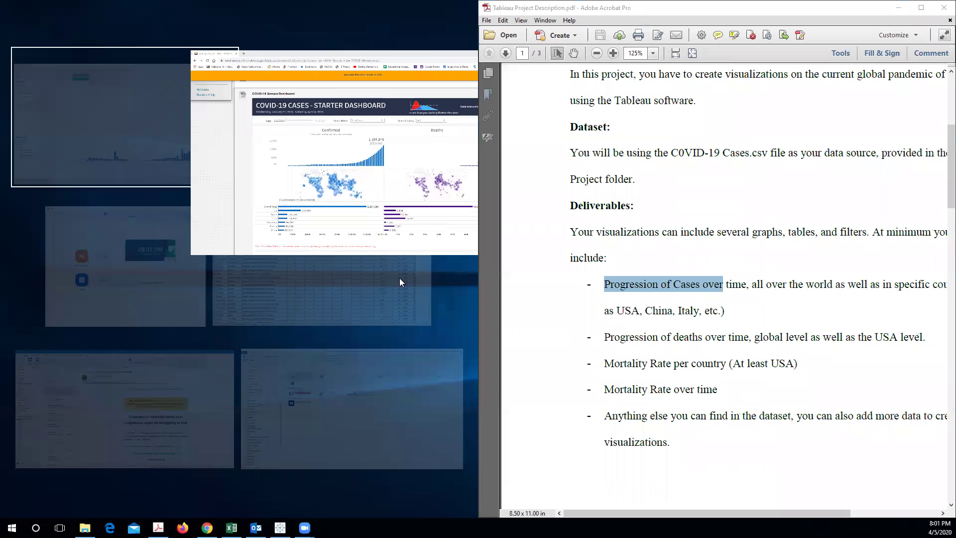
left_click(353, 124)
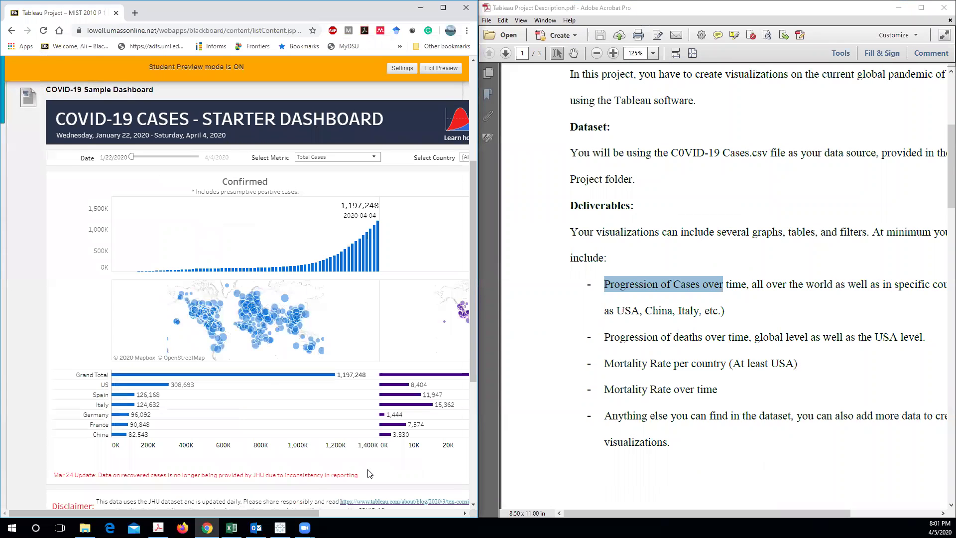
Step: Narrow the PDF window and widen the browser window so the dashboard and the Deliverables list share the screen
left_click_drag(288, 513, 311, 511)
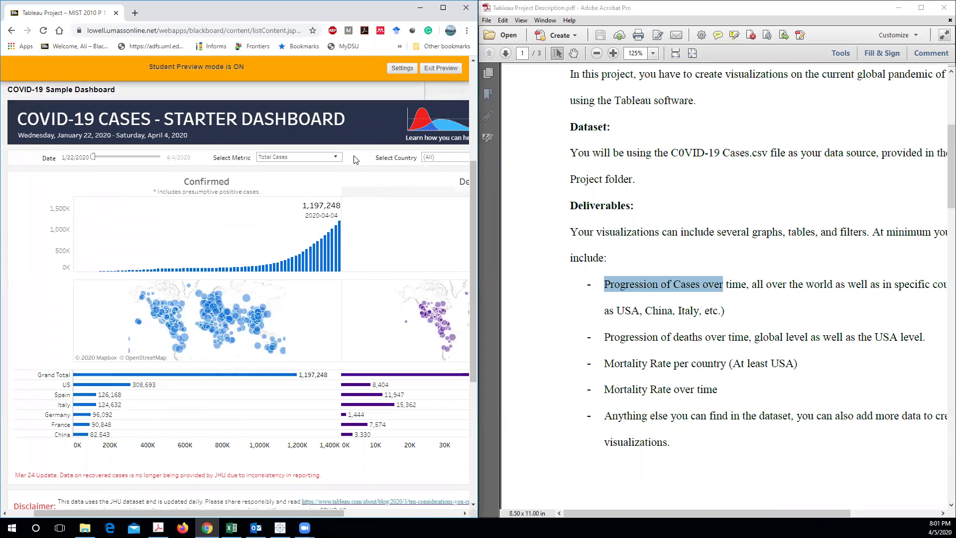
scroll(649, 171, "down", 1)
left_click(650, 171)
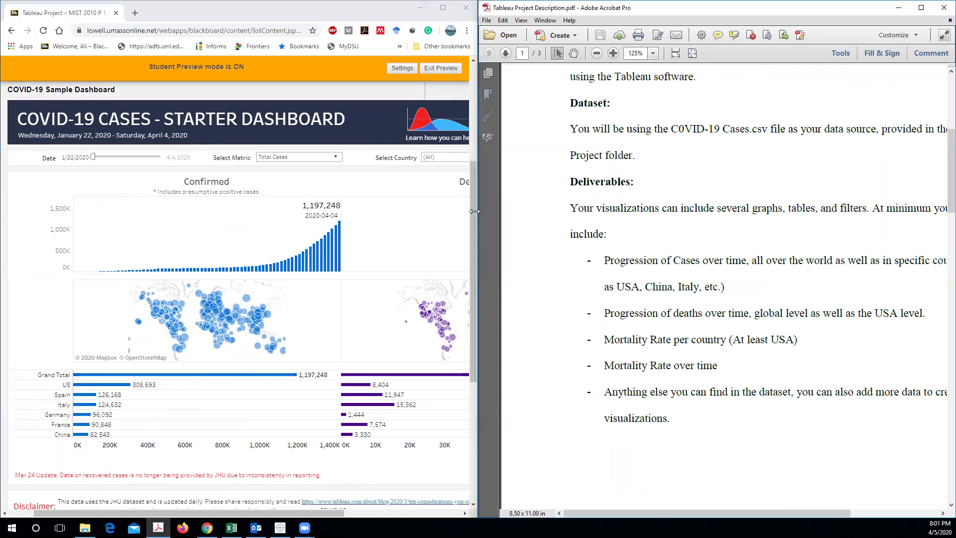
left_click_drag(476, 211, 523, 219)
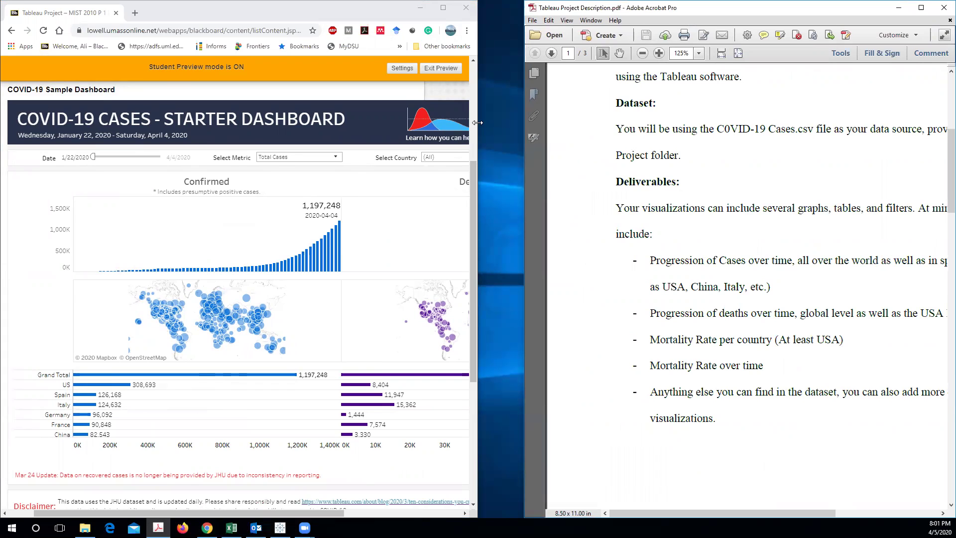
left_click_drag(477, 122, 523, 123)
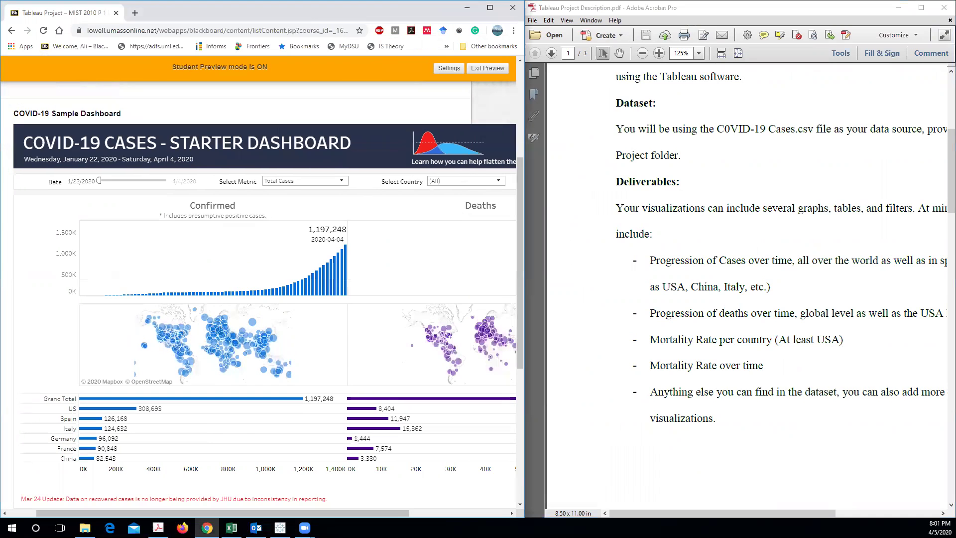
left_click_drag(729, 513, 773, 508)
scroll(690, 317, "down", 1)
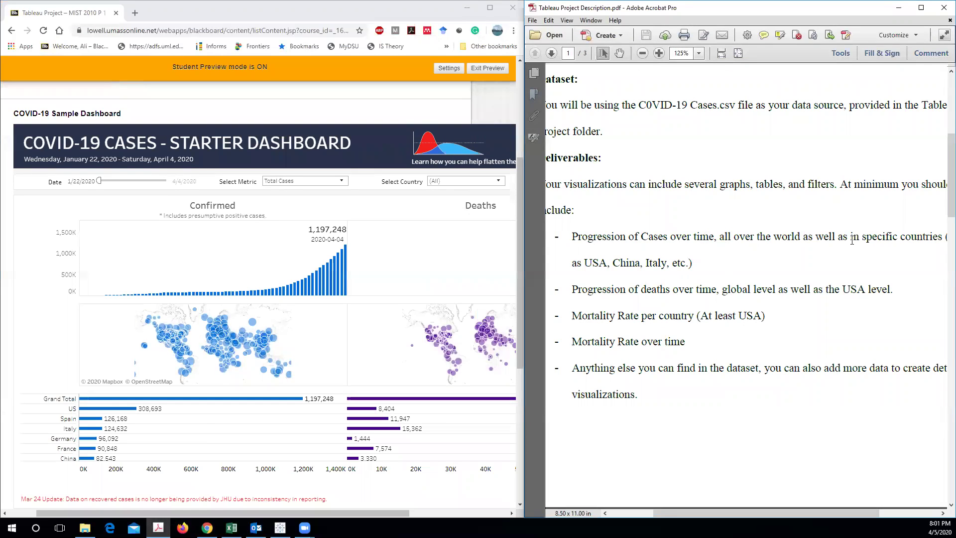
mouse_move(812, 509)
left_mouse_down()
mouse_move(848, 504)
mouse_move(799, 512)
left_mouse_up()
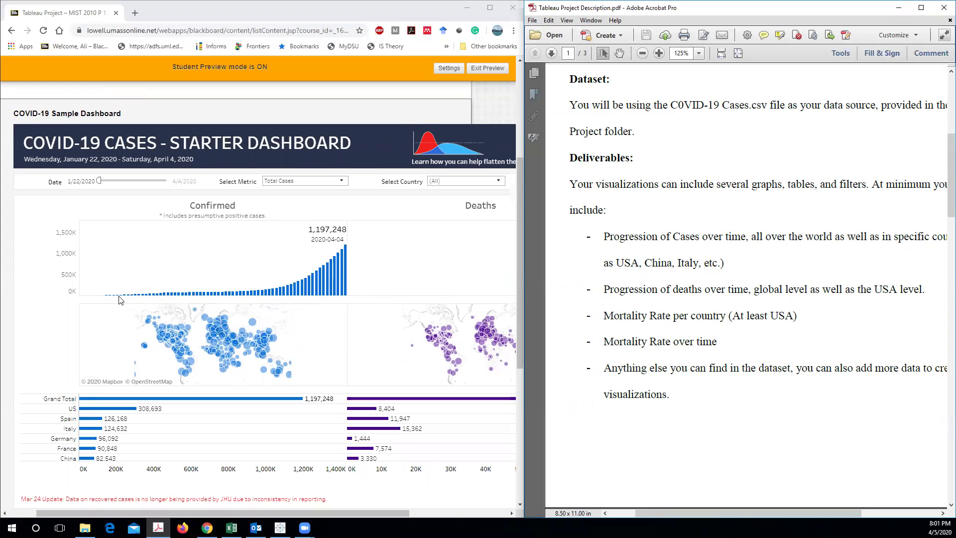
Step: Examine the Confirmed cases bar chart over time on the sample dashboard, including the bar for 2020-04-04
scroll(121, 299, "down", 1)
scroll(127, 277, "up", 1)
mouse_move(332, 270)
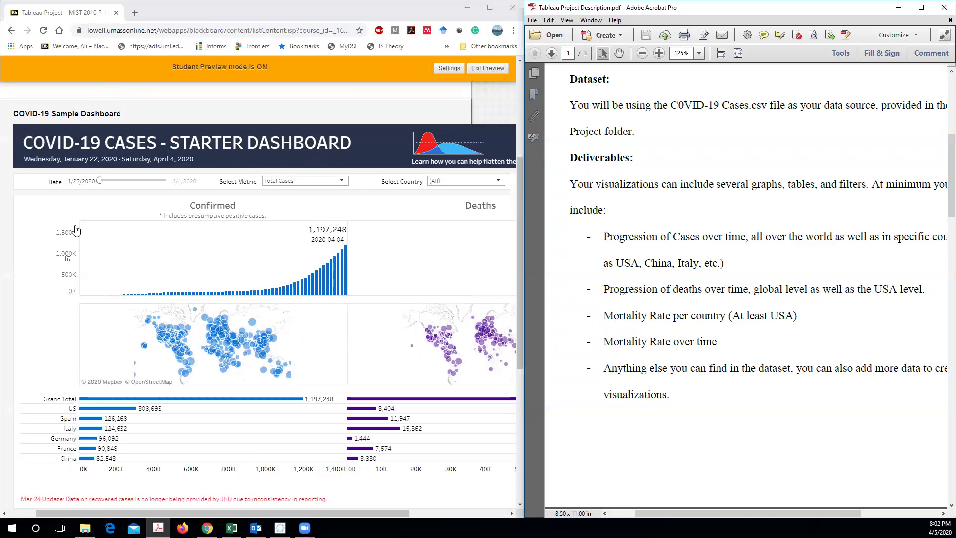
mouse_move(301, 284)
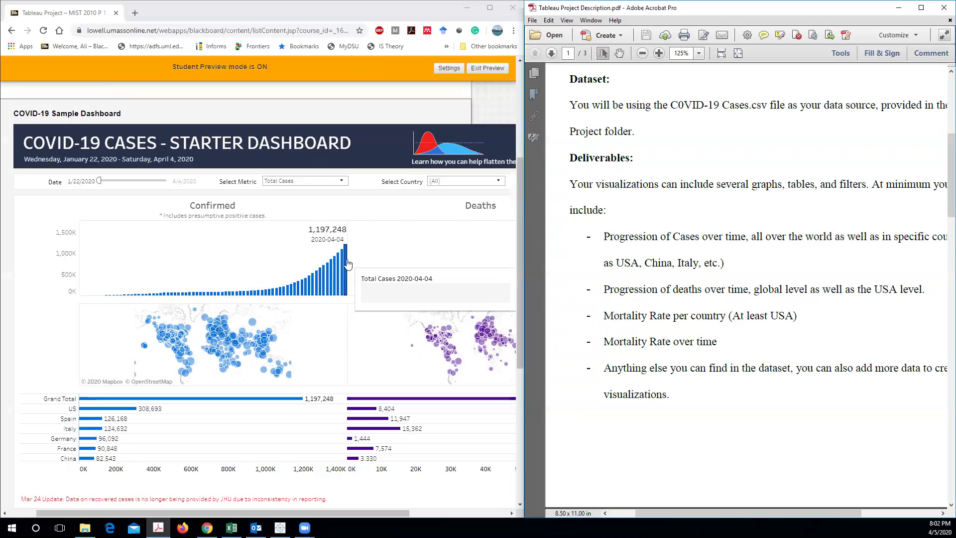
left_click(679, 238)
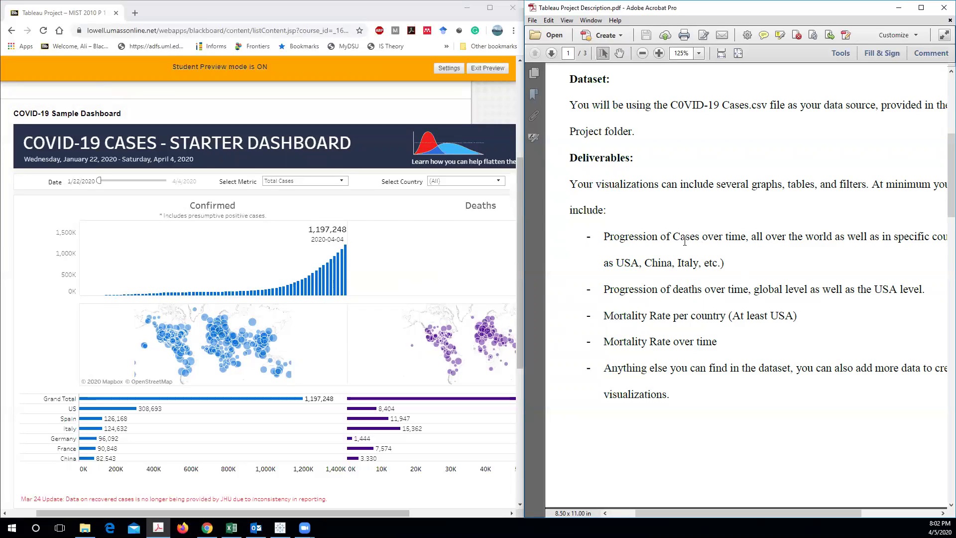
Step: Highlight "Progression of deaths over" in the deliverables and compare it with the dashboard's Deaths charts
scroll(657, 279, "down", 1)
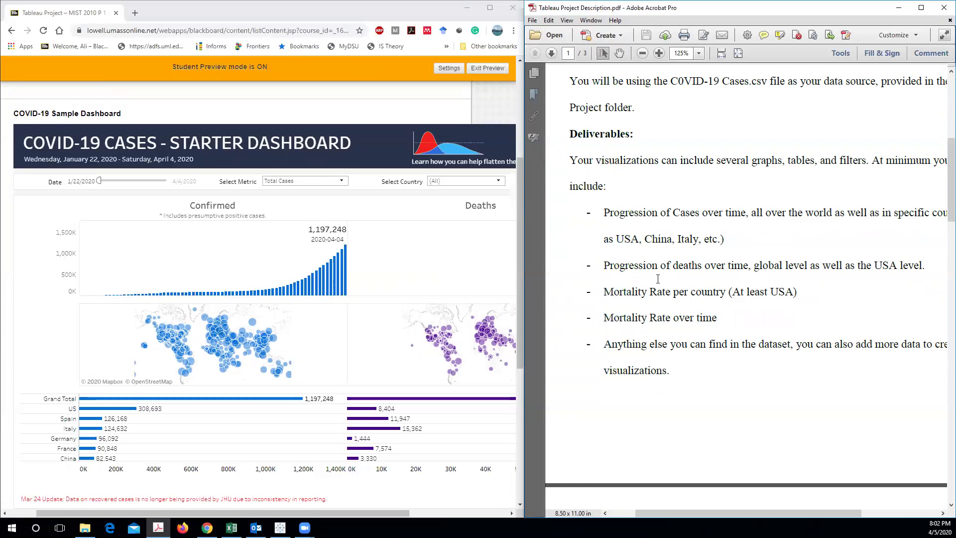
left_click_drag(603, 266, 725, 266)
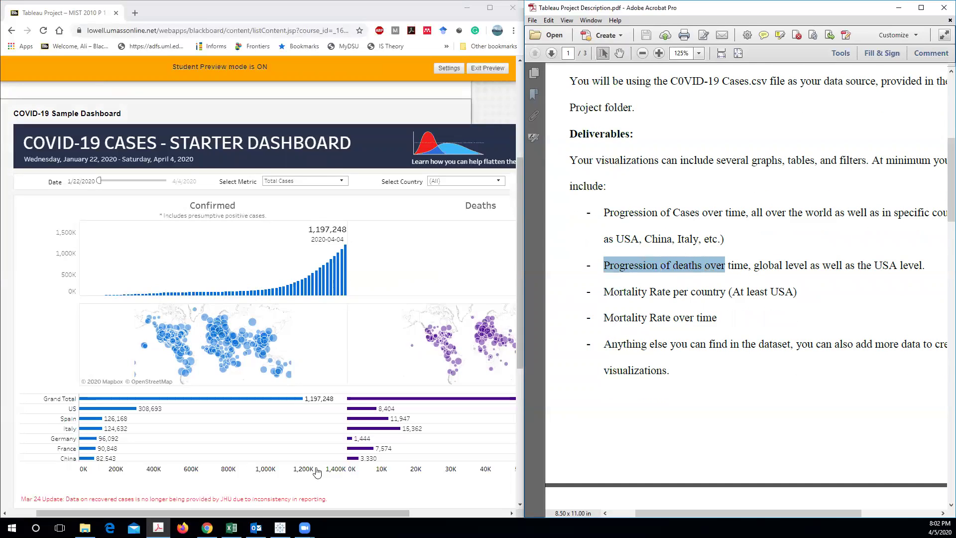
left_click_drag(280, 513, 378, 512)
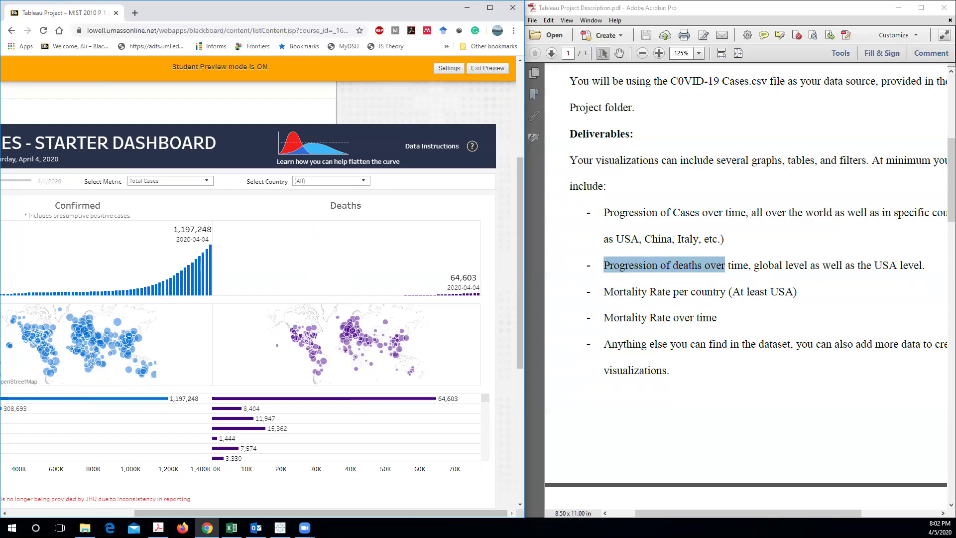
left_click_drag(216, 513, 124, 506)
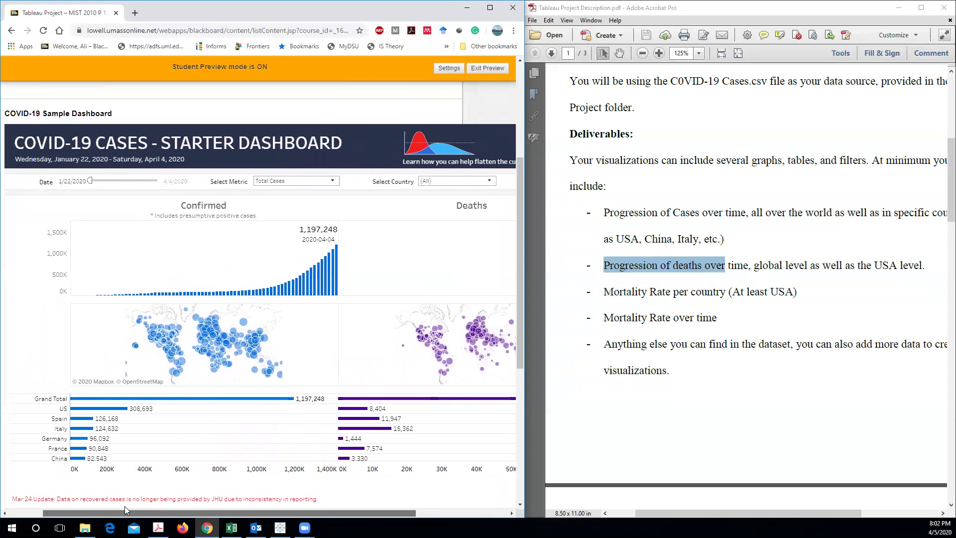
Step: Look over the Tableau Project page attachments and the sample dashboard's charts, maps and country totals alongside the deliverables
scroll(381, 277, "up", 3)
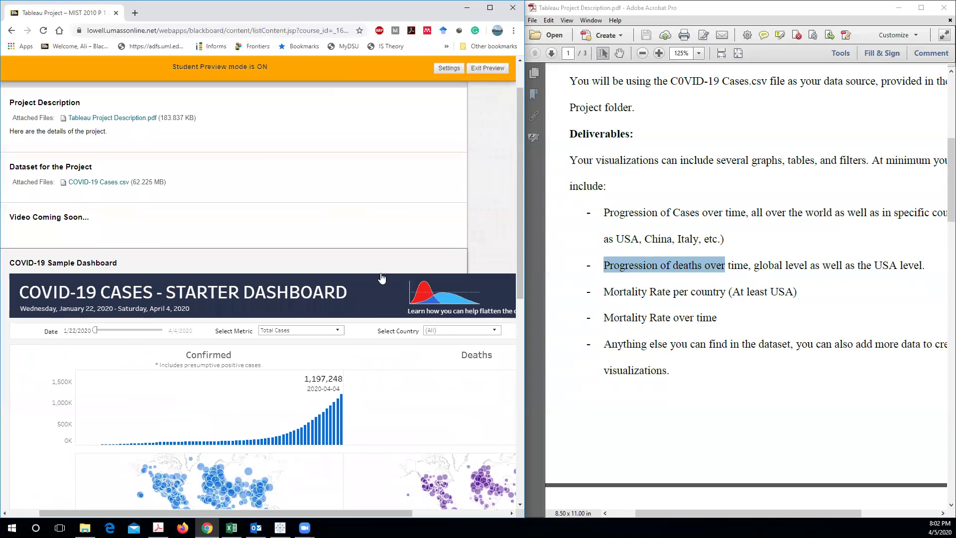
scroll(502, 252, "down", 5)
scroll(513, 306, "up", 2)
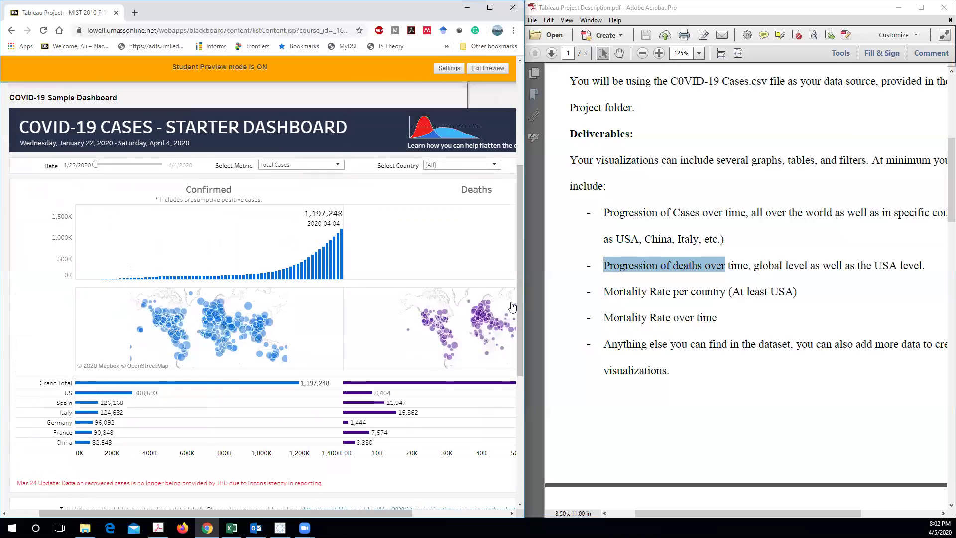
scroll(513, 306, "down", 1)
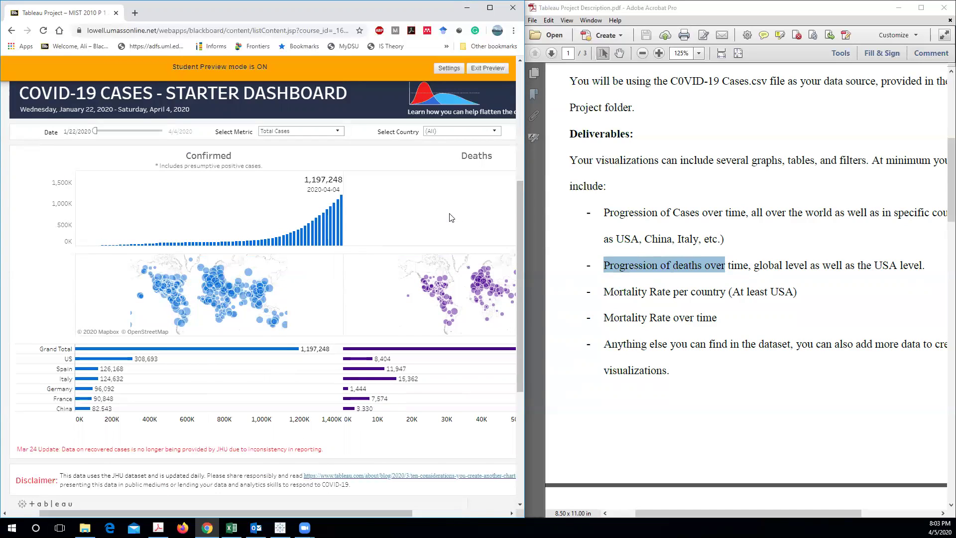
scroll(706, 289, "down", 1)
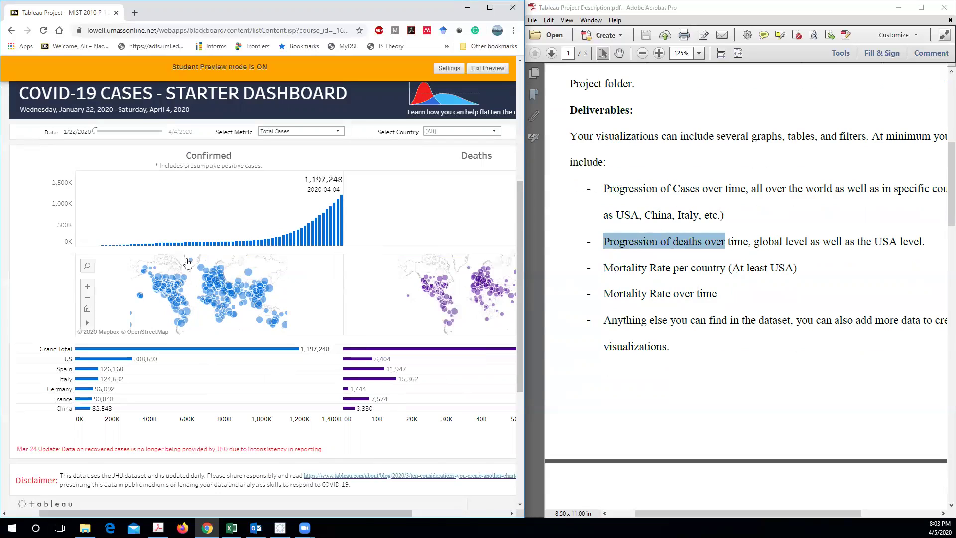
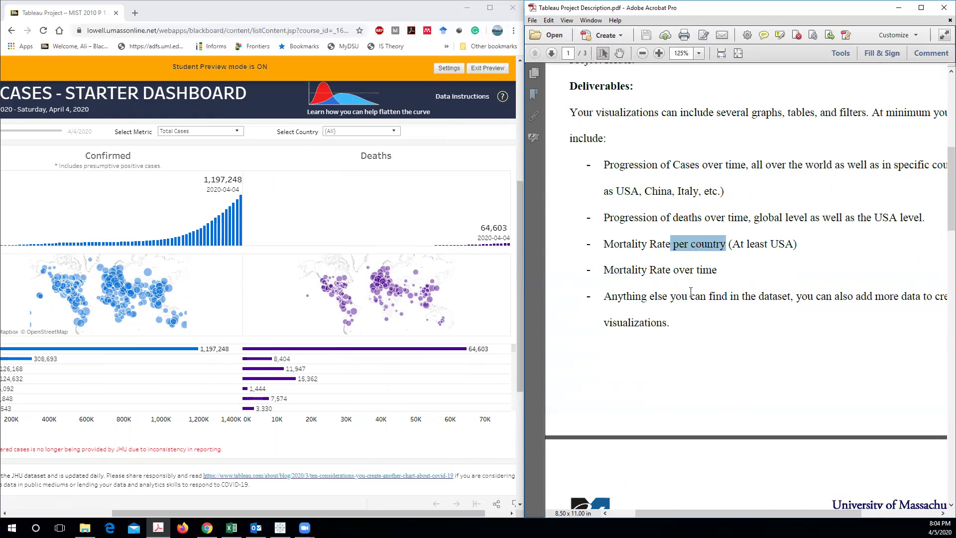
Step: Highlight "(At least USA)" in the mortality rate per country item and read the last deliverables on the page
scroll(691, 293, "down", 1)
left_click_drag(729, 219, 795, 222)
left_click(688, 263)
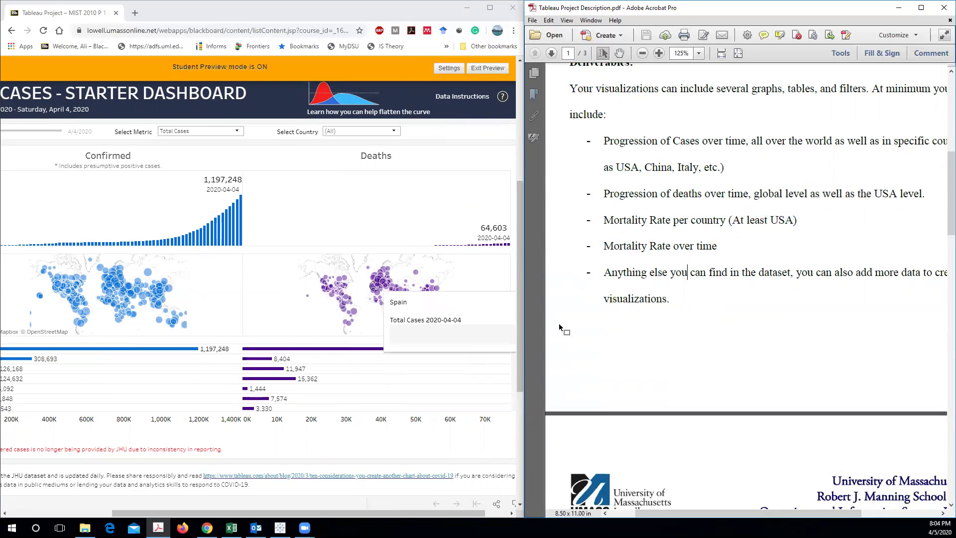
Step: Review the deliverables list again and bring the sample dashboard's Confirmed charts and date filter back into view
scroll(647, 299, "down", 2)
scroll(268, 269, "up", 2)
scroll(267, 270, "up", 3)
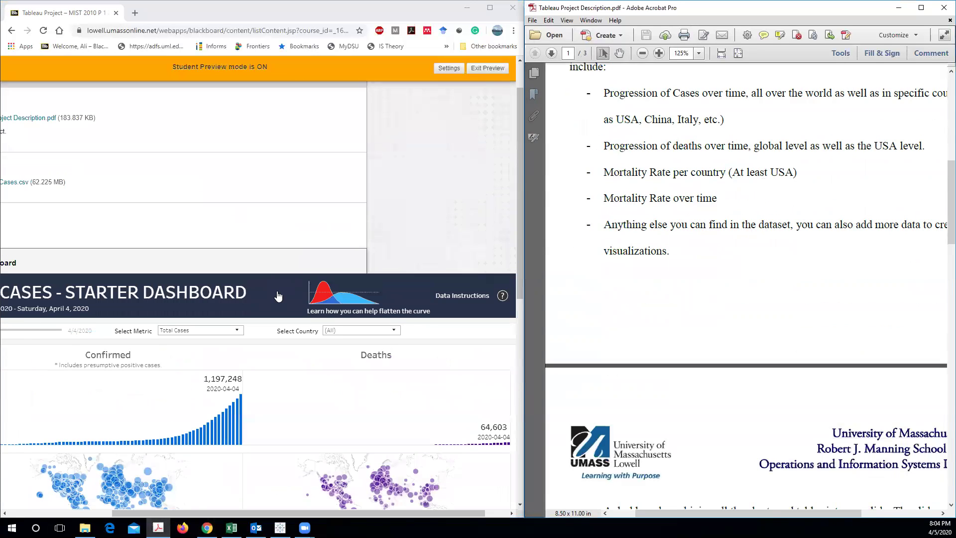
scroll(277, 293, "down", 5)
left_click_drag(334, 513, 238, 512)
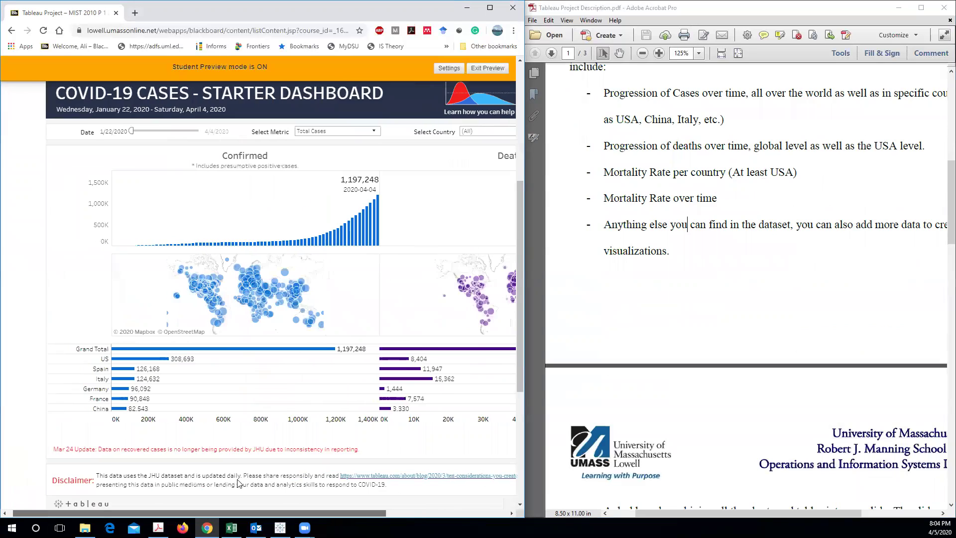
Step: Look over the Tableau Project page from the attached files and dataset down to the sample dashboard's country totals and references
scroll(247, 239, "up", 5)
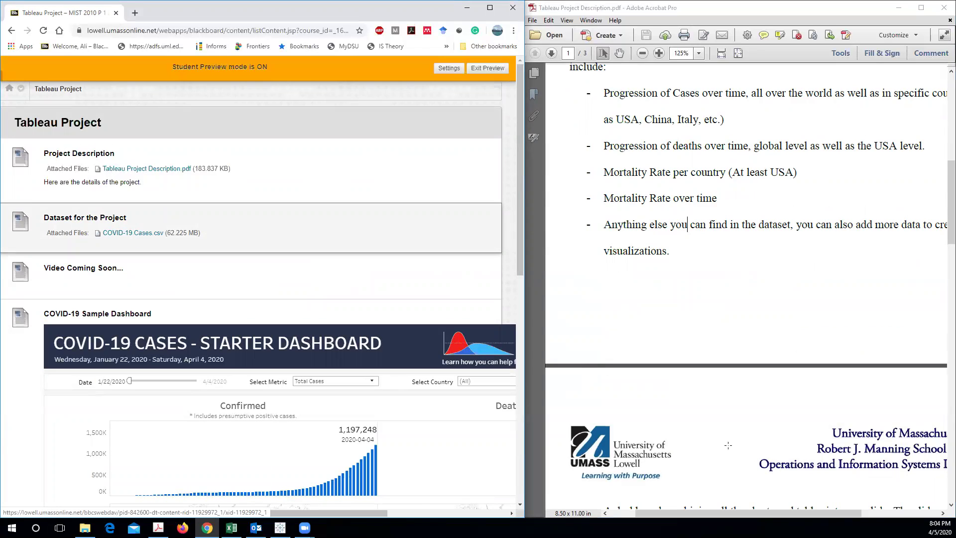
scroll(517, 375, "down", 4)
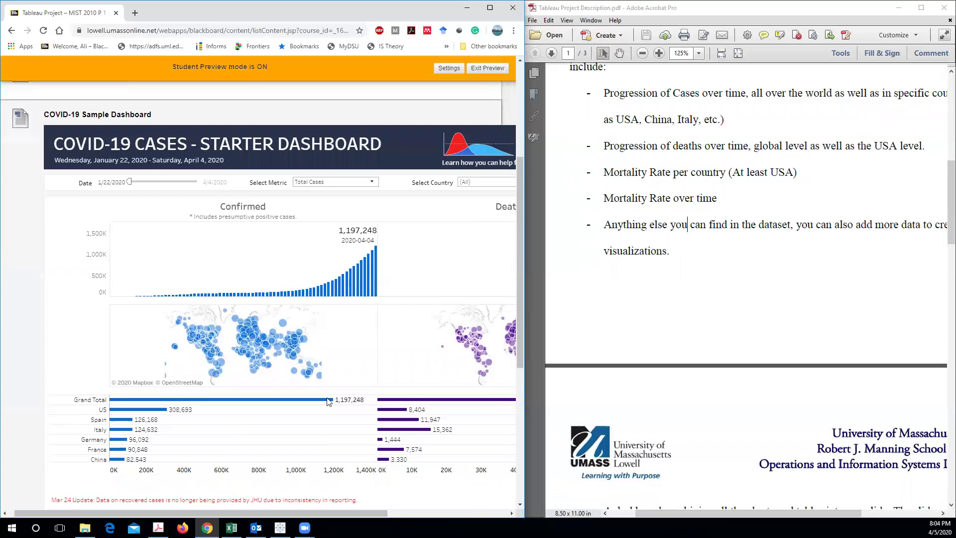
scroll(149, 225, "up", 3)
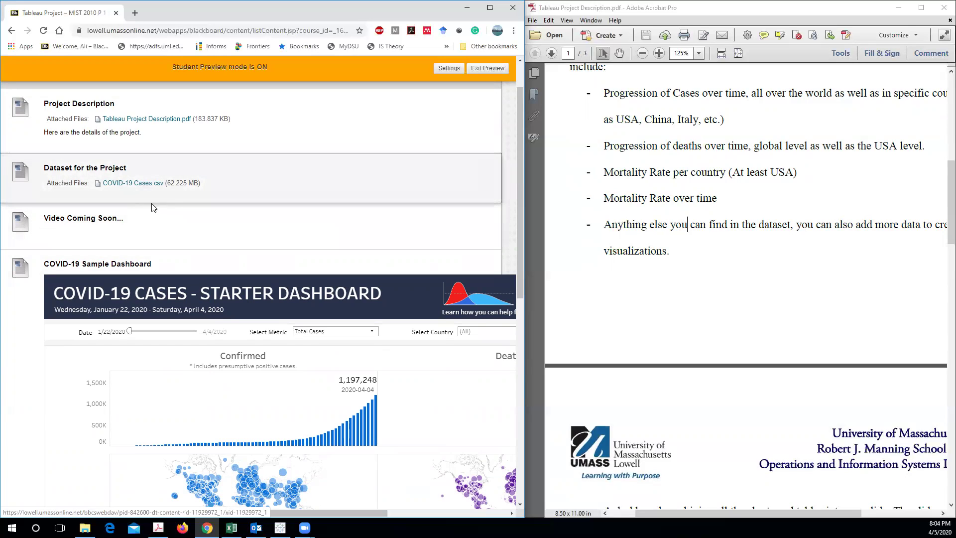
scroll(172, 241, "down", 5)
scroll(173, 244, "down", 2)
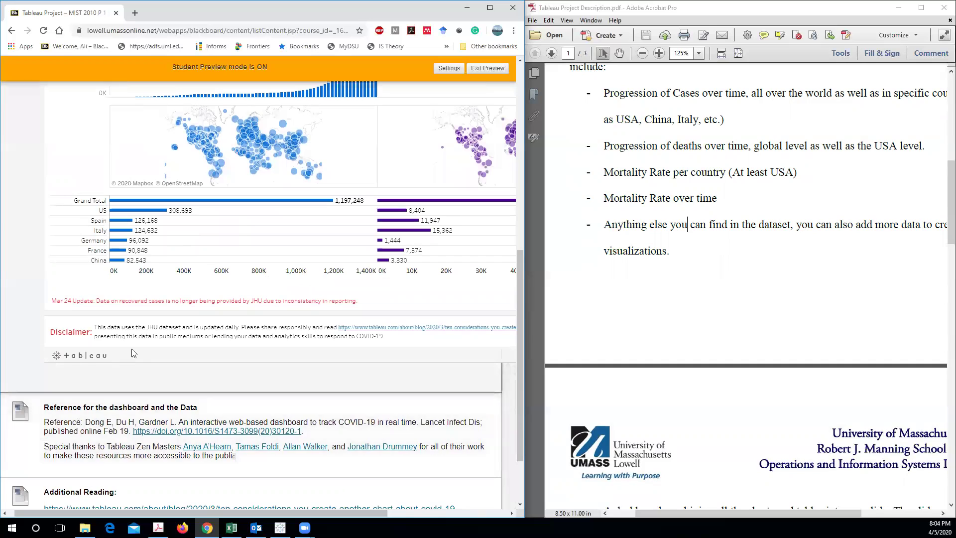
scroll(127, 182, "up", 7)
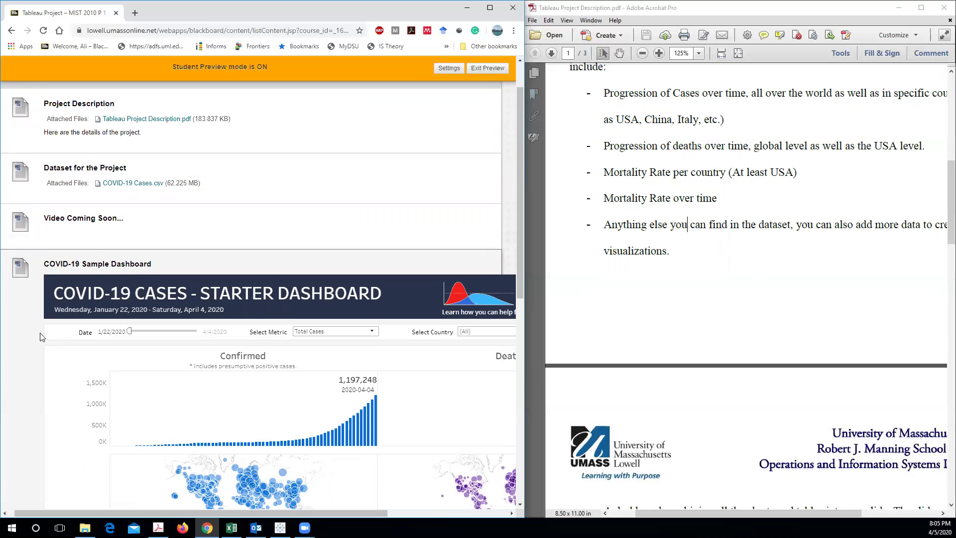
Step: Examine the sample dashboard's Confirmed and Deaths charts, and read the dashboard and Deliverable Format requirements on page 2 of the description
scroll(41, 336, "down", 4)
scroll(142, 350, "right", 3)
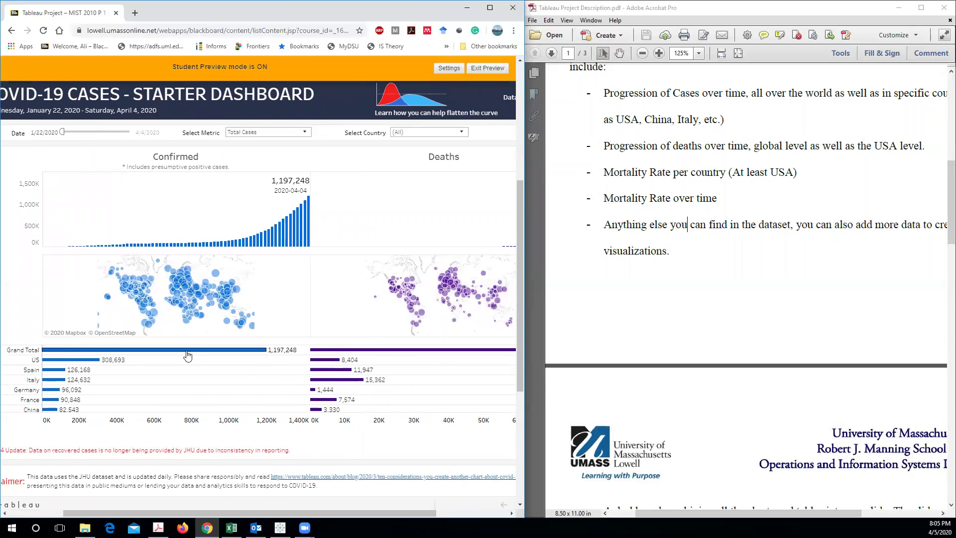
scroll(188, 355, "up", 3)
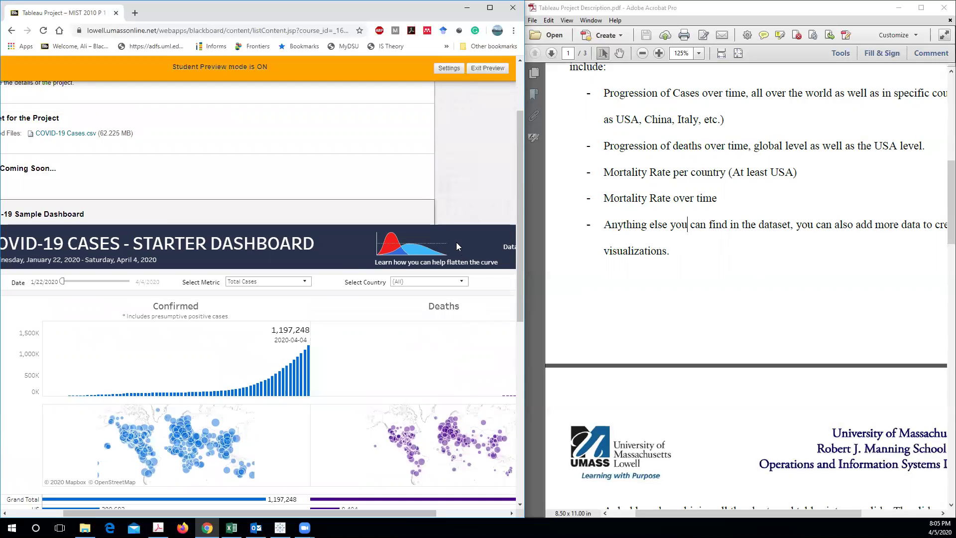
scroll(456, 243, "left", 2)
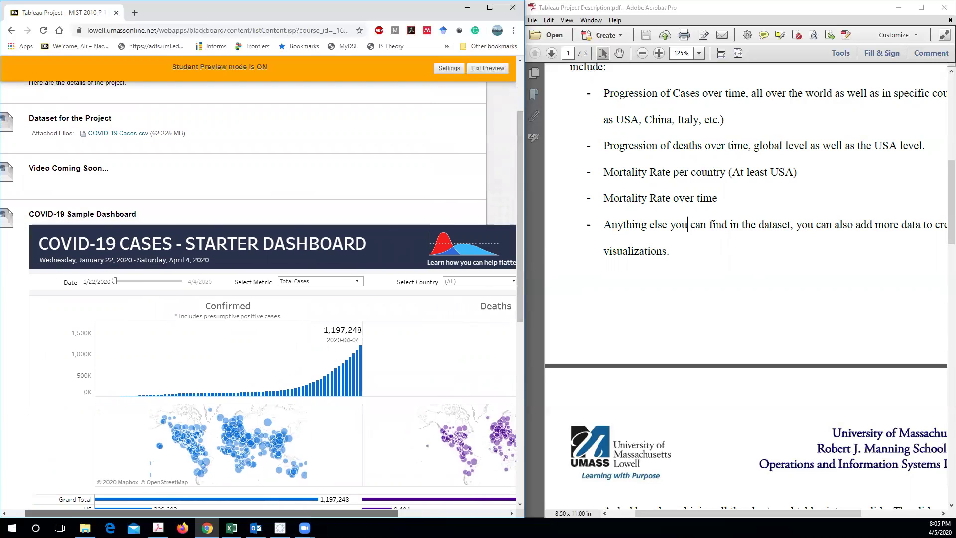
scroll(231, 416, "down", 3)
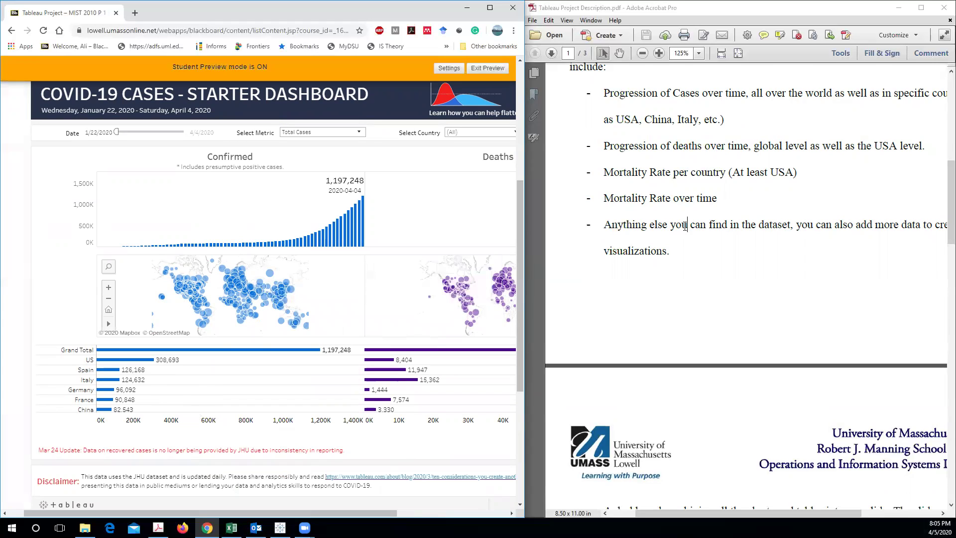
scroll(687, 230, "down", 4)
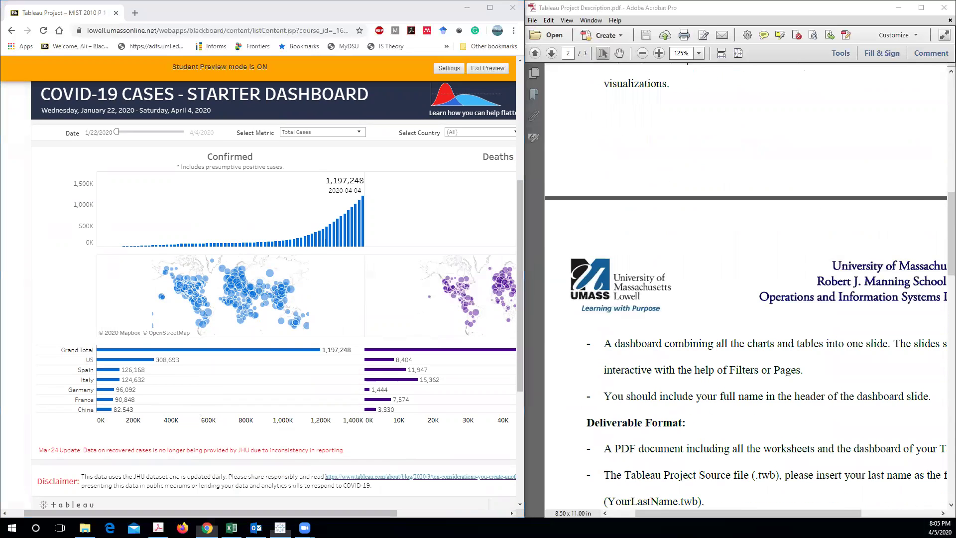
Step: Switch to Tableau and replace SUM(Difference) with SUM(Cases) on the rows of Sheet 2, plotted by day of date
key("alt+Tab")
double_click(577, 20)
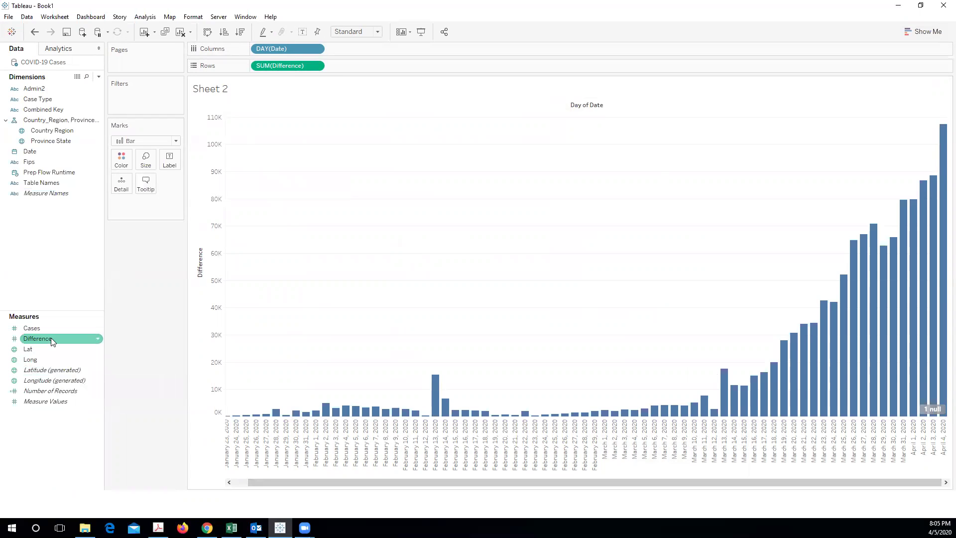
left_click_drag(287, 66, 191, 302)
double_click(32, 329)
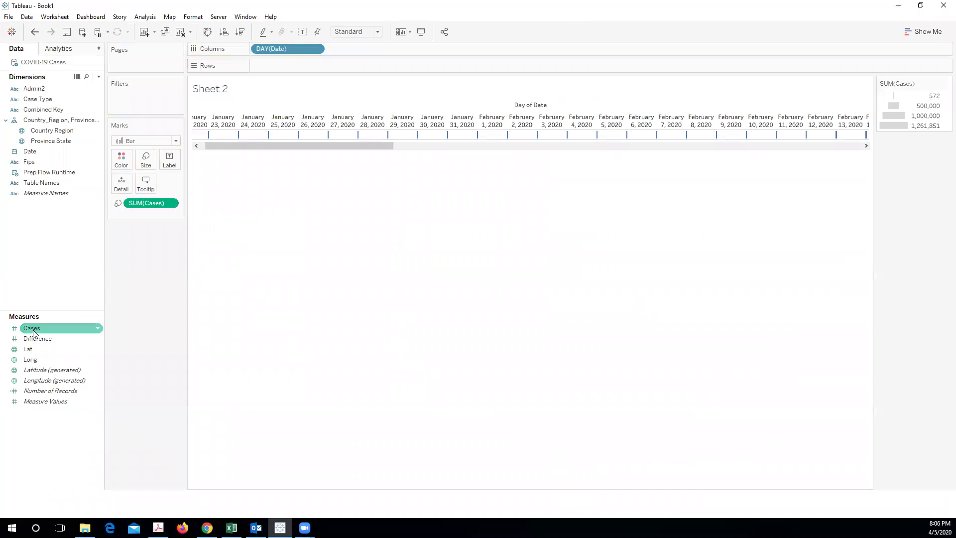
mouse_move(33, 330)
left_mouse_down()
mouse_move(142, 197)
mouse_move(234, 144)
mouse_move(271, 68)
left_mouse_up()
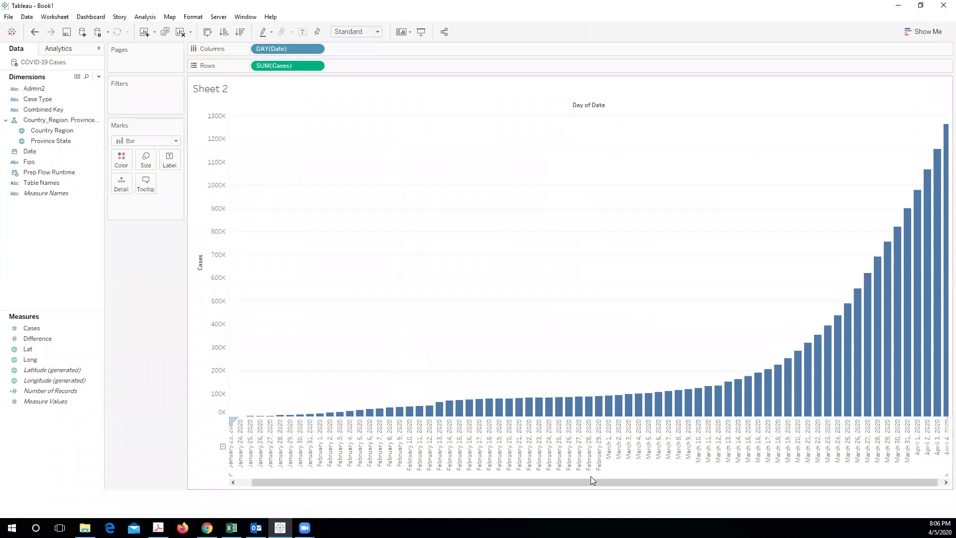
left_click_drag(584, 483, 762, 486)
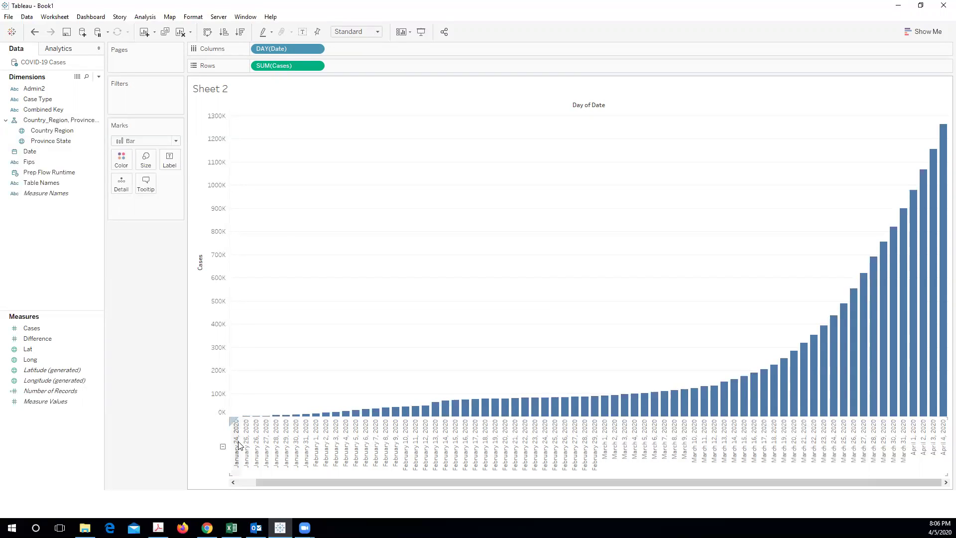
Step: Try the day-of-month level for Date on the columns, and set it to the continuous Day level (May 8, 2015 format)
left_click(315, 49)
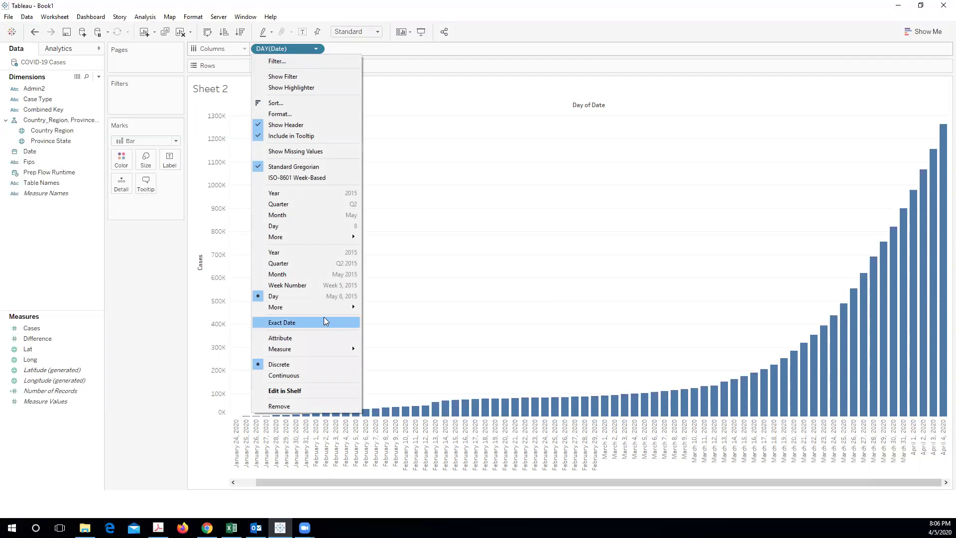
mouse_move(322, 307)
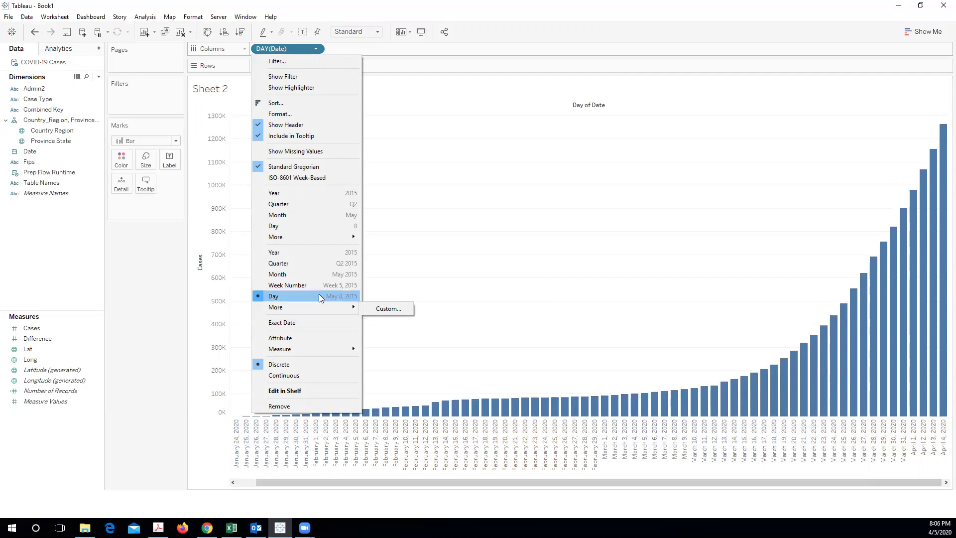
left_click(313, 227)
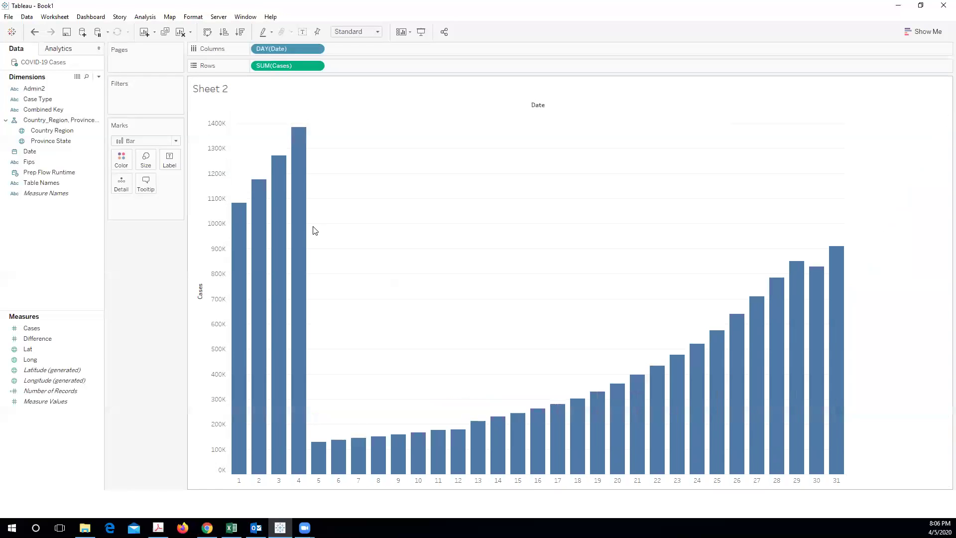
left_click(316, 49)
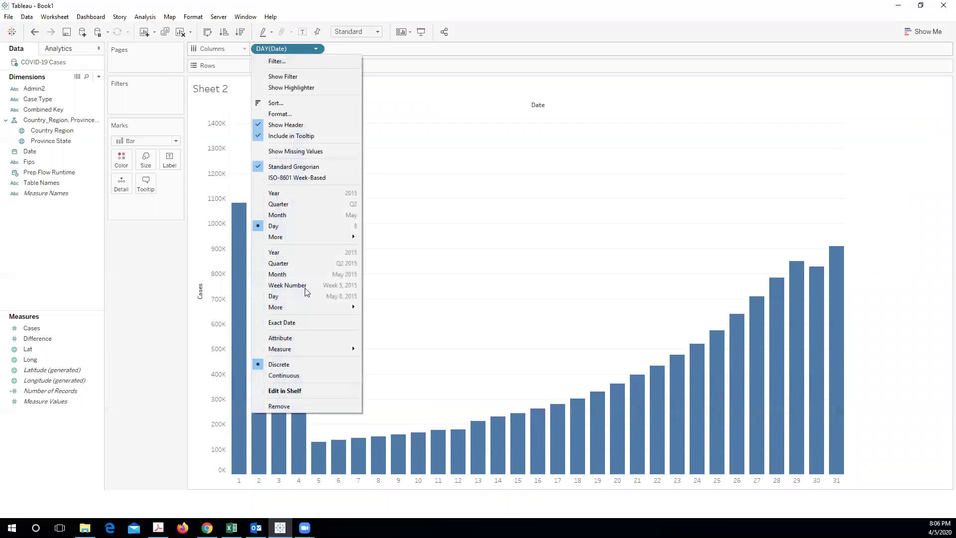
left_click(296, 296)
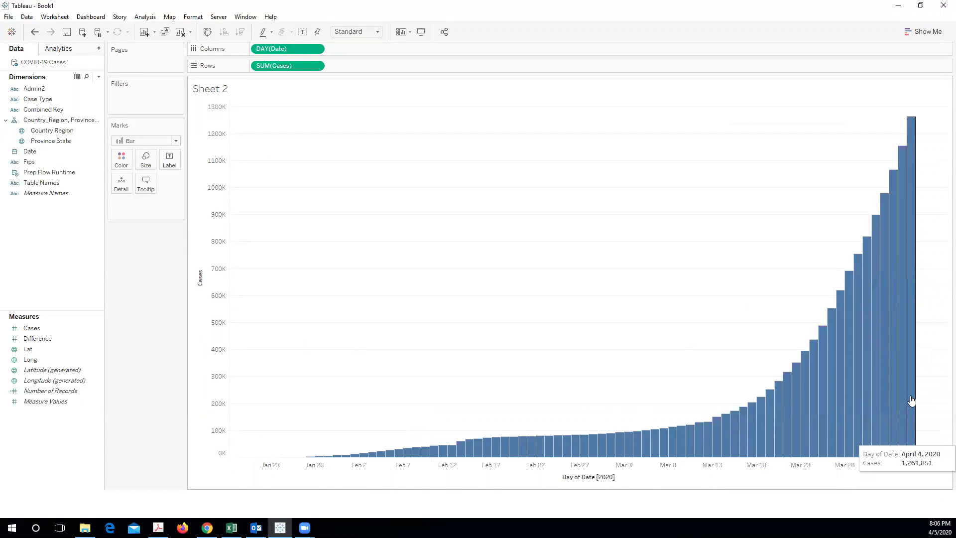
mouse_move(915, 142)
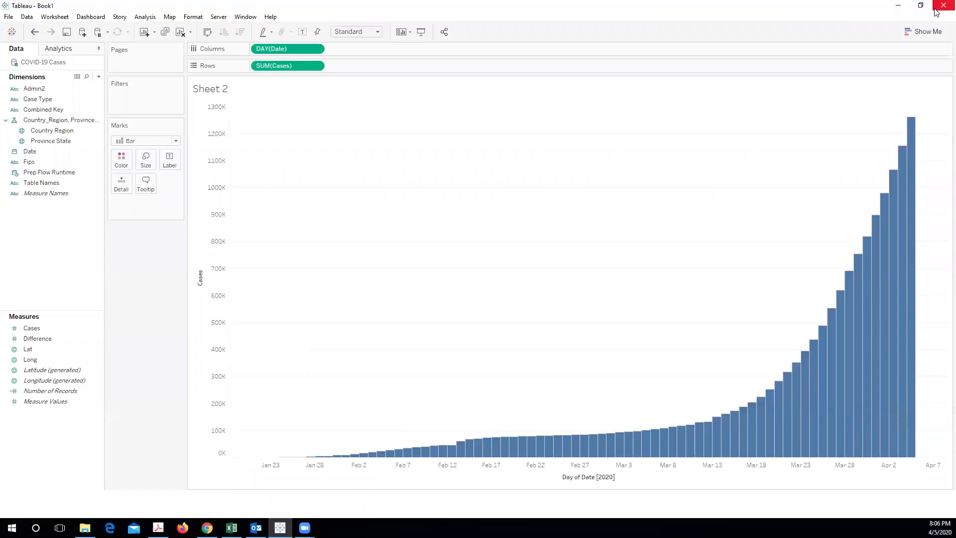
Step: Look over the suggested chart types and highlight a few mid-February bars in the Cases chart
left_click(921, 33)
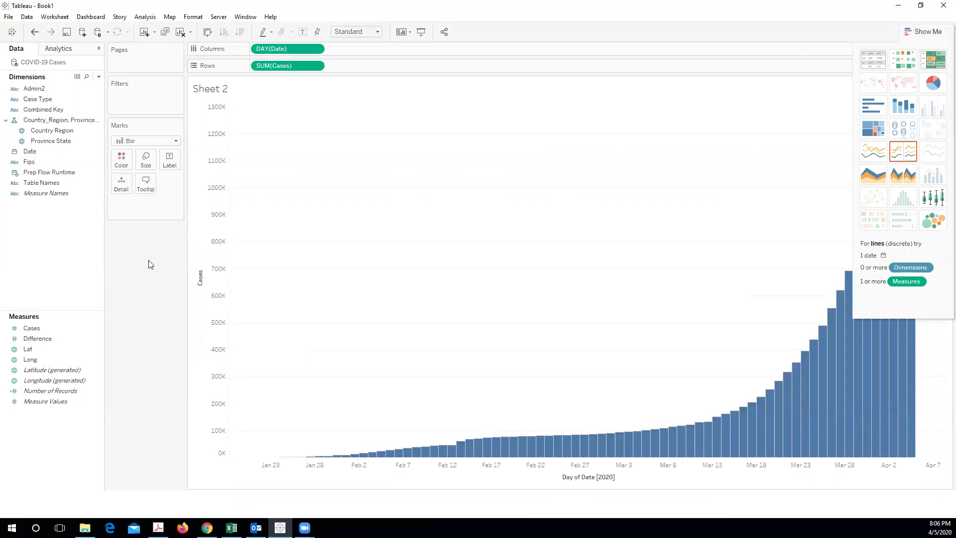
left_click(925, 30)
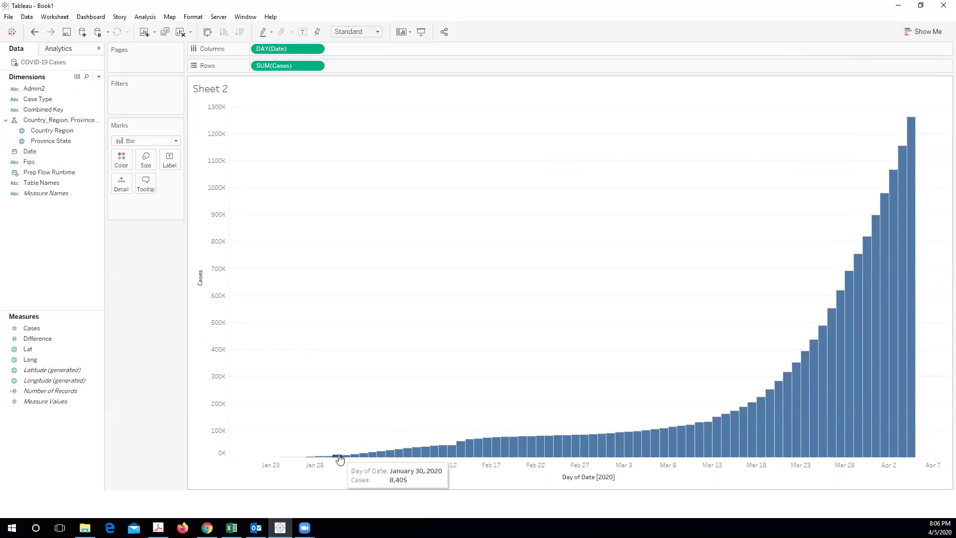
left_click_drag(462, 439, 492, 450)
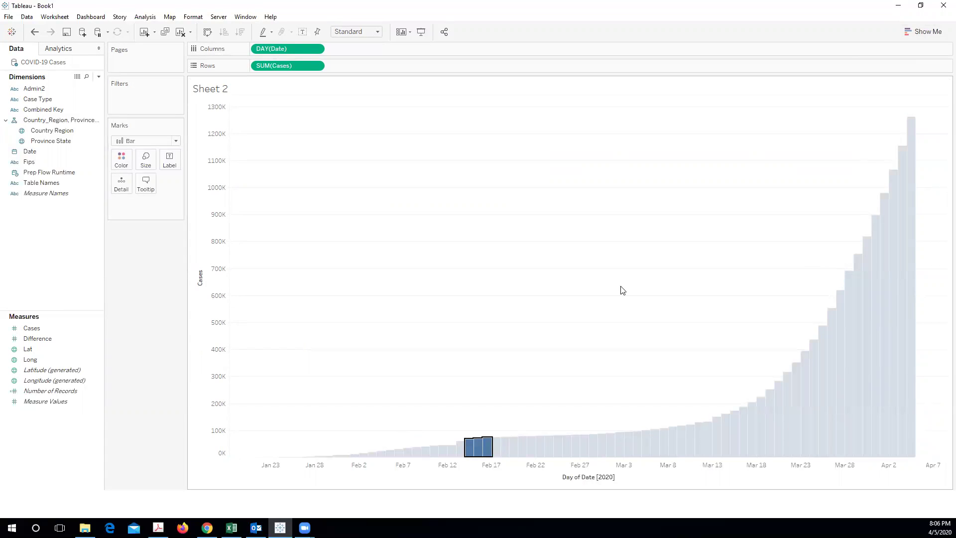
left_click(606, 312)
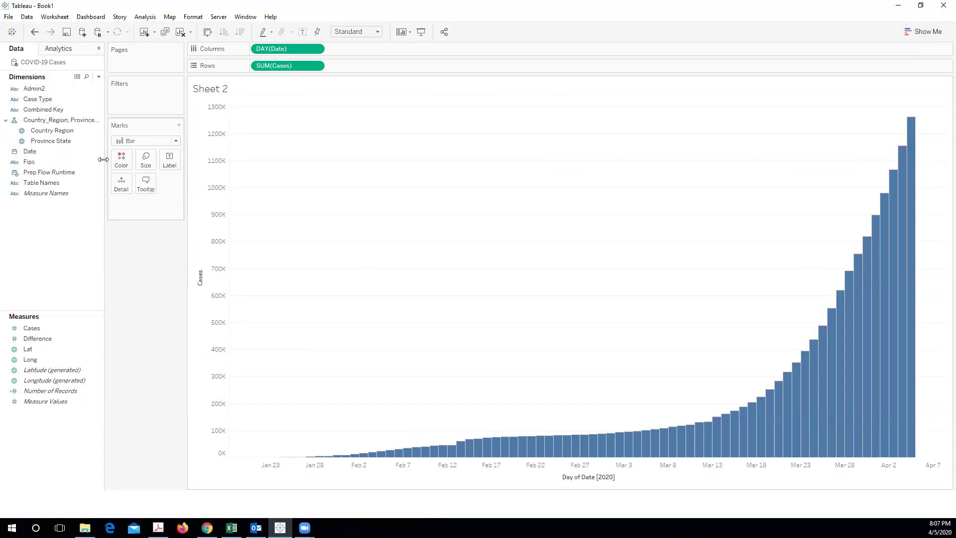
Step: Add a filter on all Cases values of at least 0 and show its slider beside the chart
left_click_drag(40, 333, 135, 94)
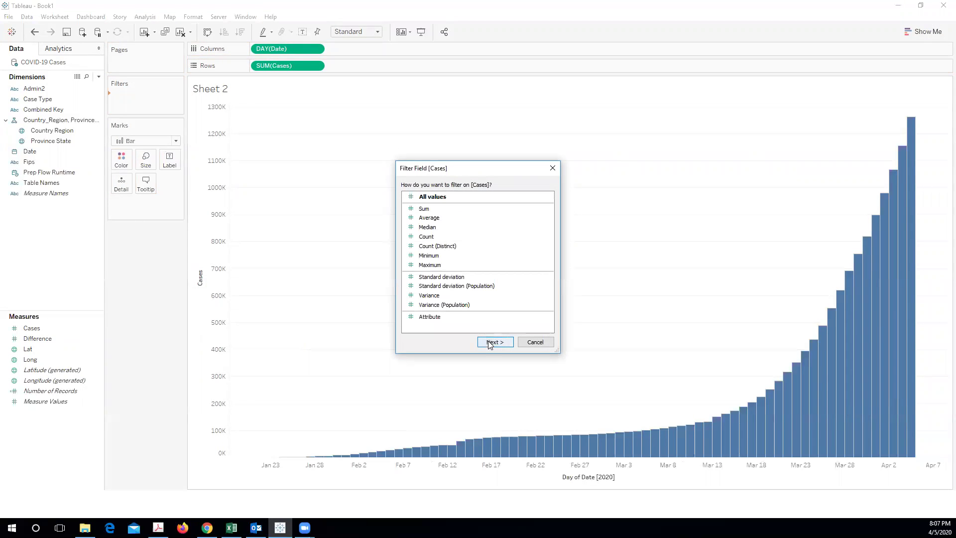
left_click(490, 343)
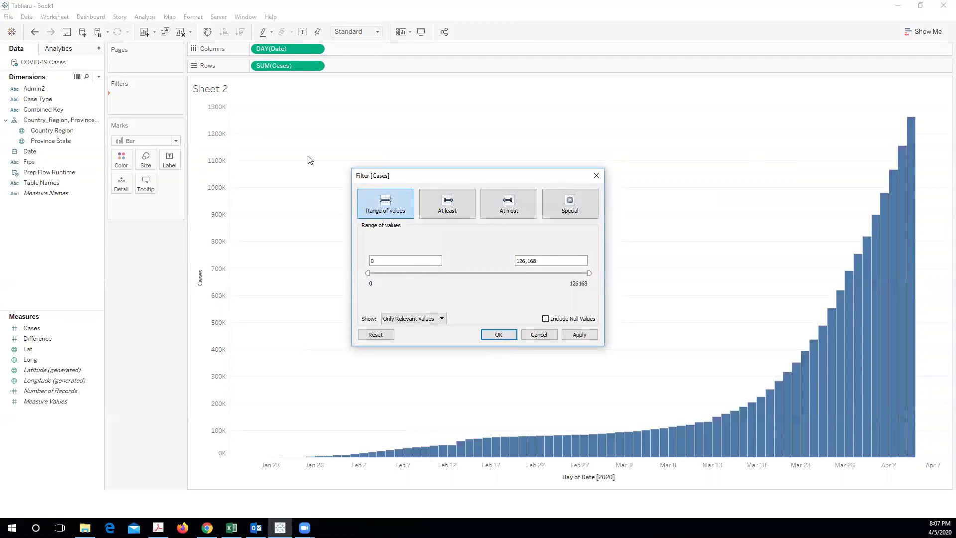
left_click(428, 206)
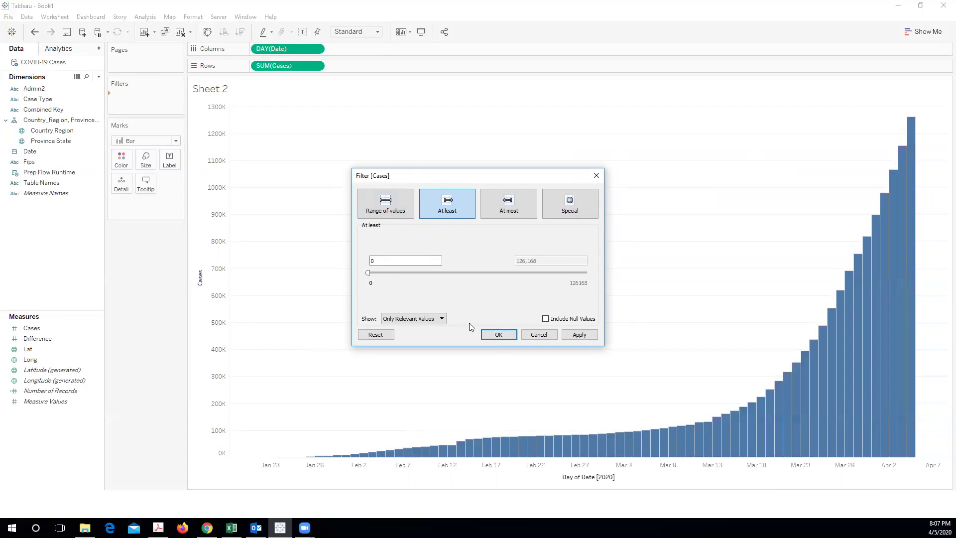
left_click(499, 335)
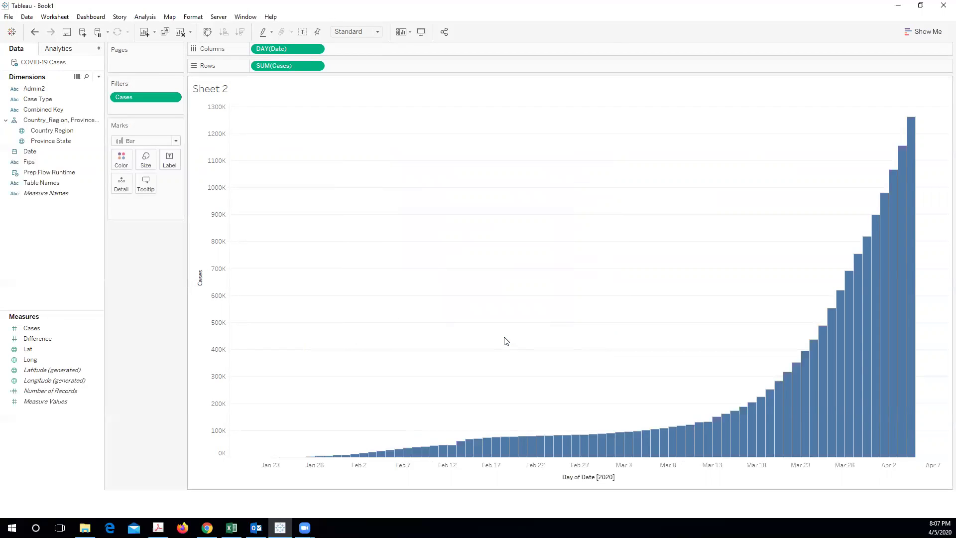
left_click(174, 98)
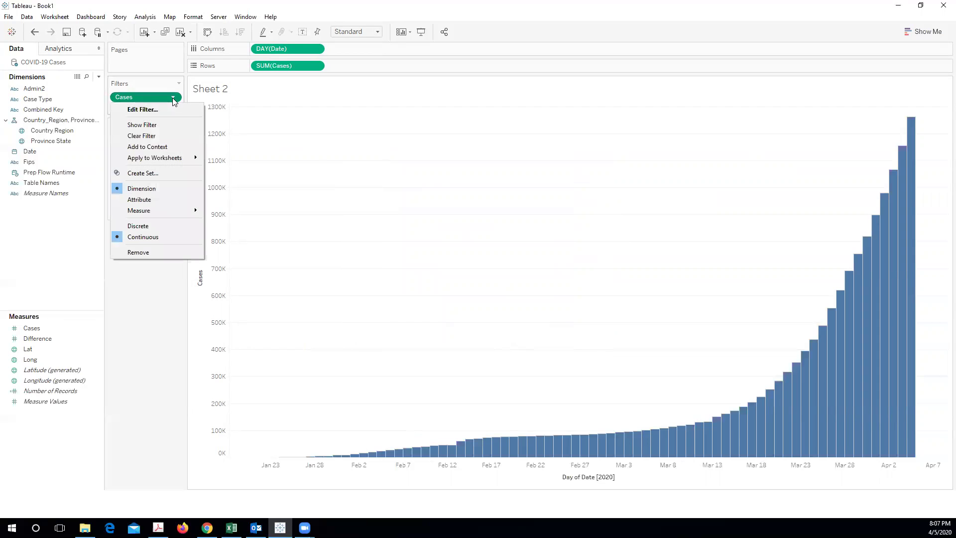
left_click(159, 125)
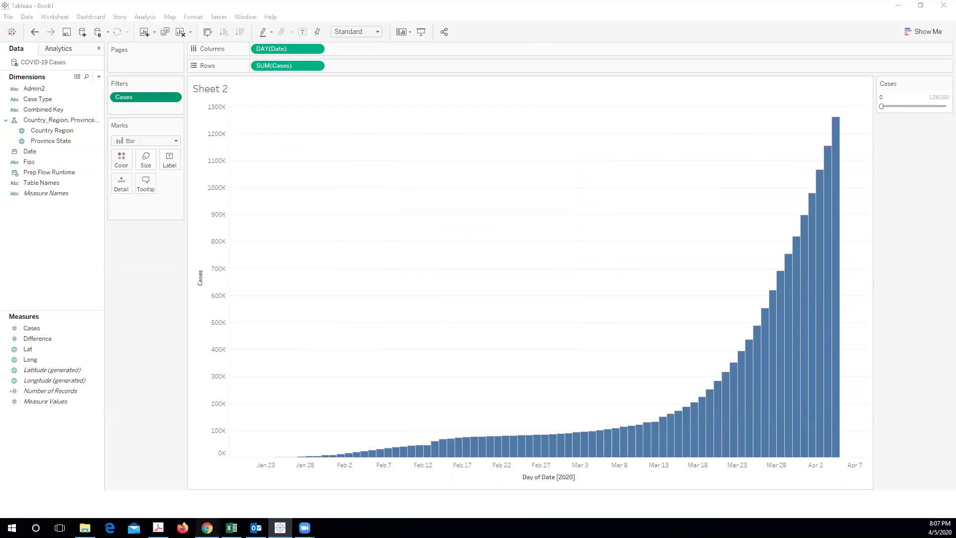
Step: Compare with the sample dashboard's date slider, and raise the Cases filter minimum to 45060 in Tableau
left_click(207, 528)
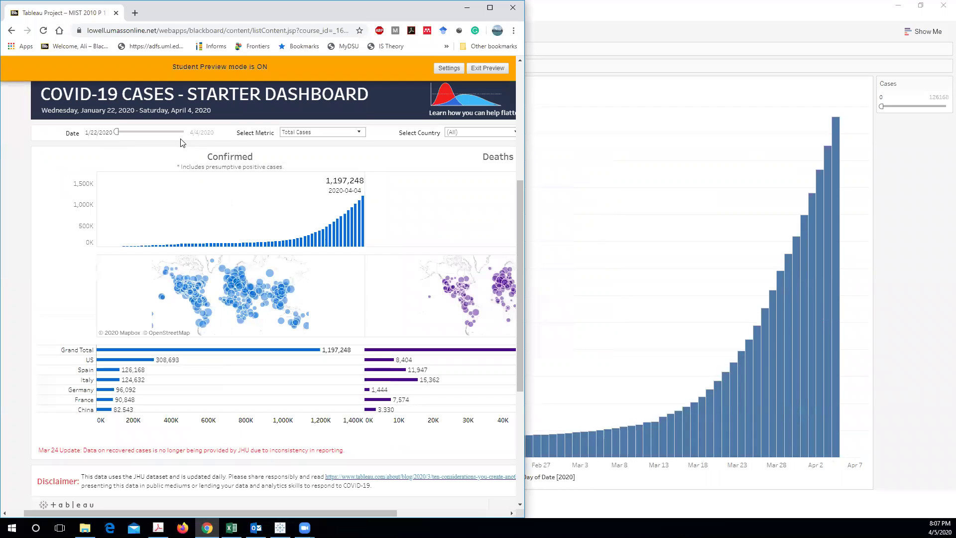
left_click(866, 123)
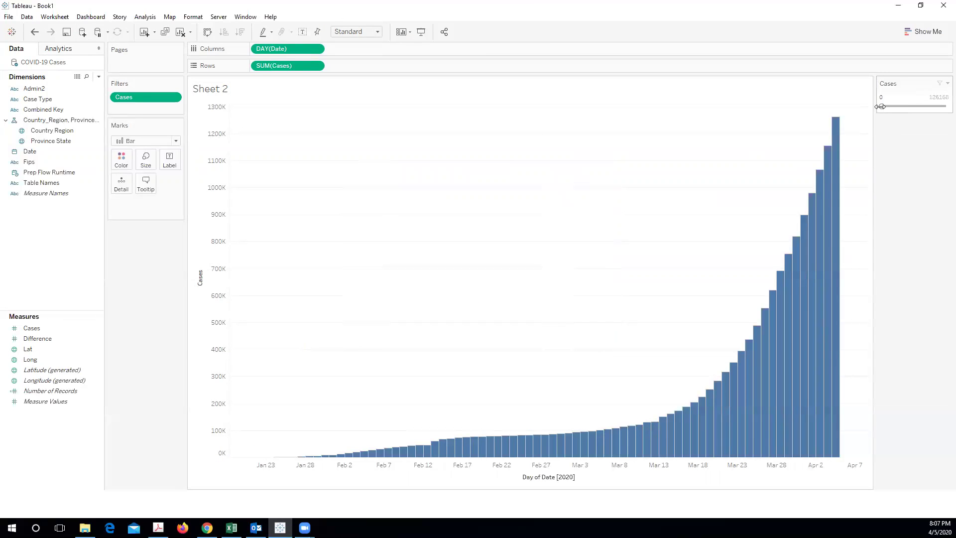
left_click_drag(880, 107, 904, 106)
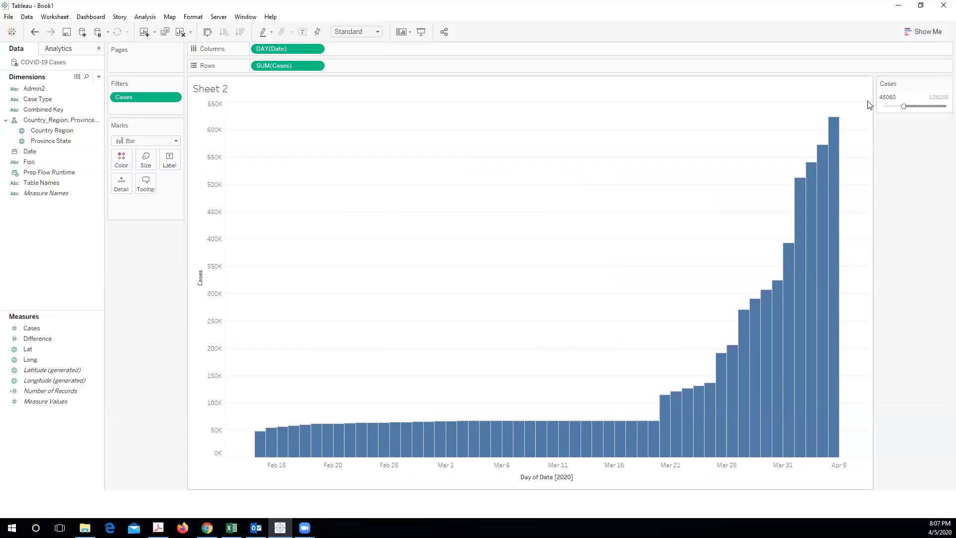
Step: Check the sample dashboard again, and return to Tableau to reset the Cases filter minimum to 0
left_click(899, 7)
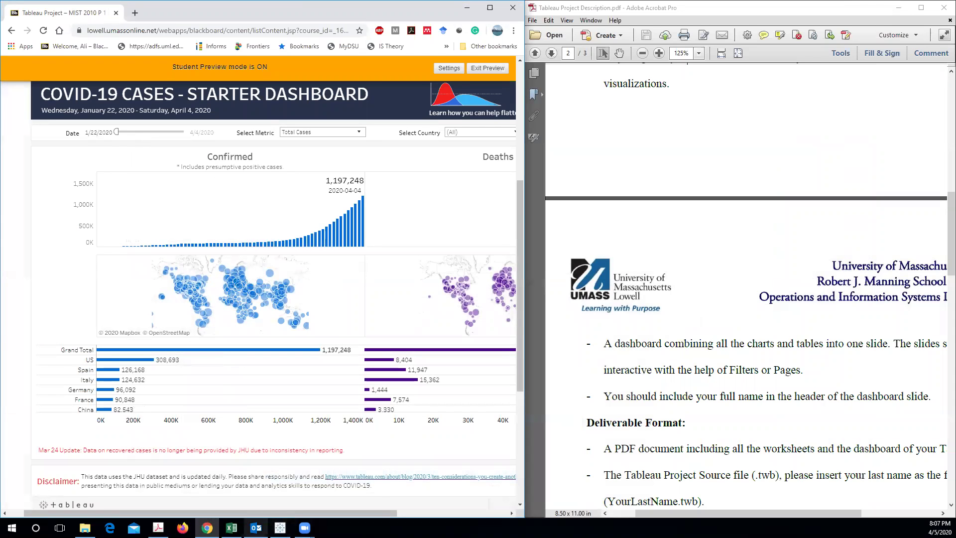
left_click(232, 528)
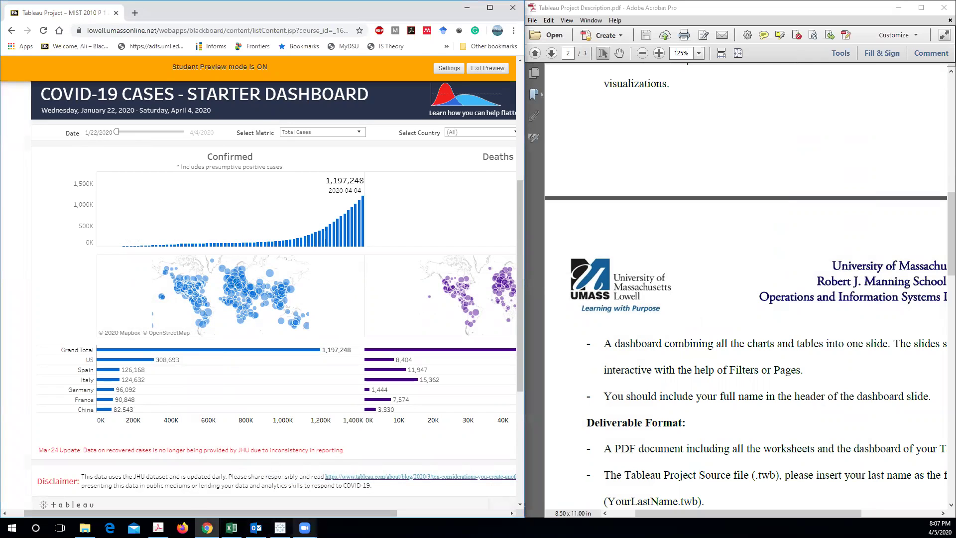
left_click(280, 527)
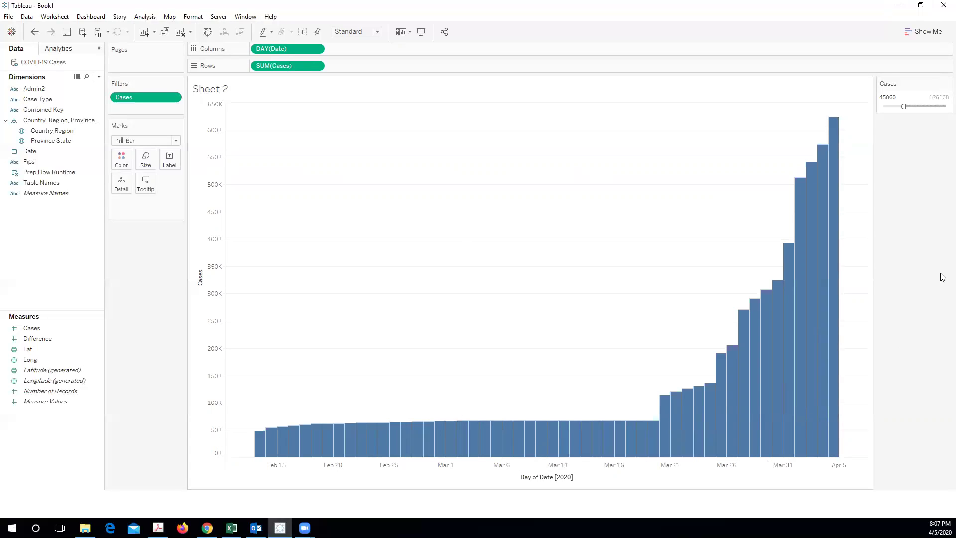
mouse_move(904, 106)
left_mouse_down()
mouse_move(923, 106)
mouse_move(904, 107)
left_mouse_up()
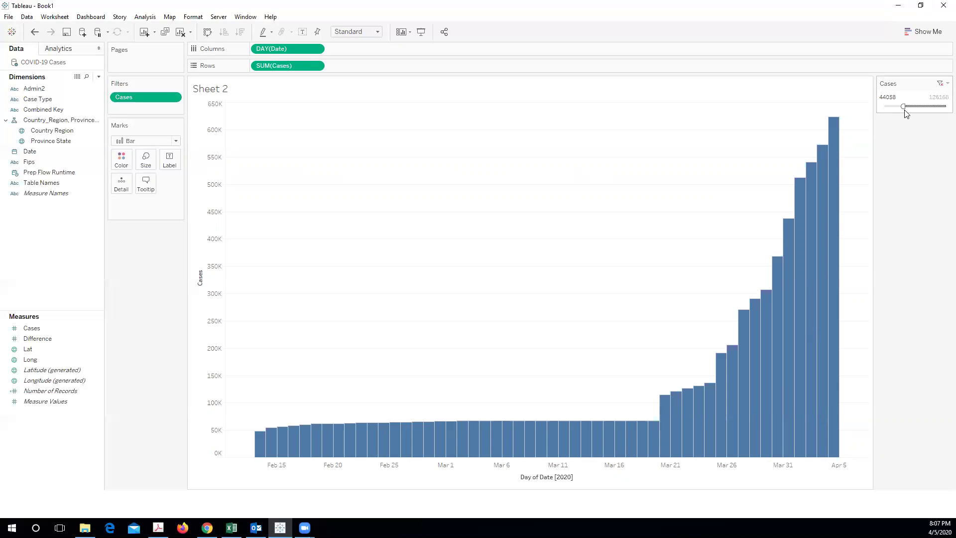
mouse_move(279, 449)
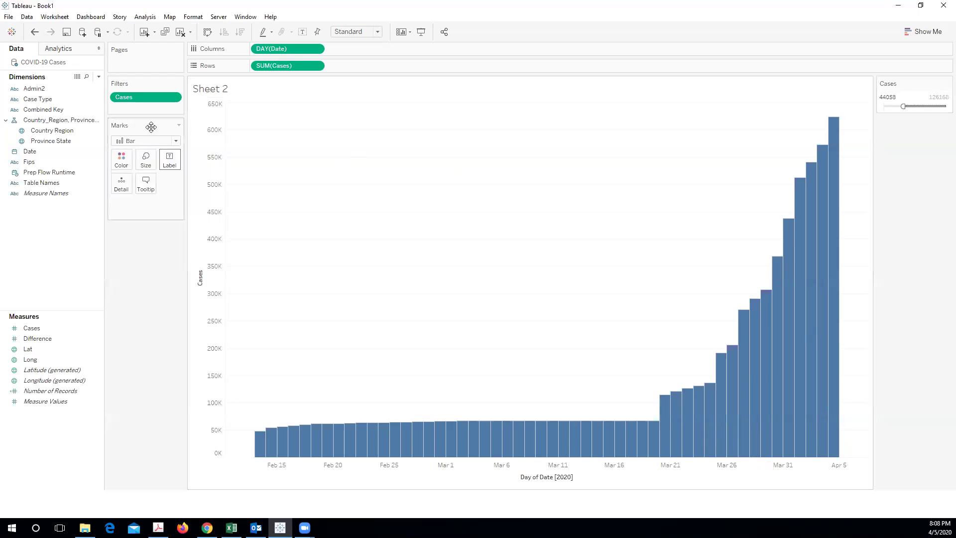
left_click_drag(903, 107, 882, 106)
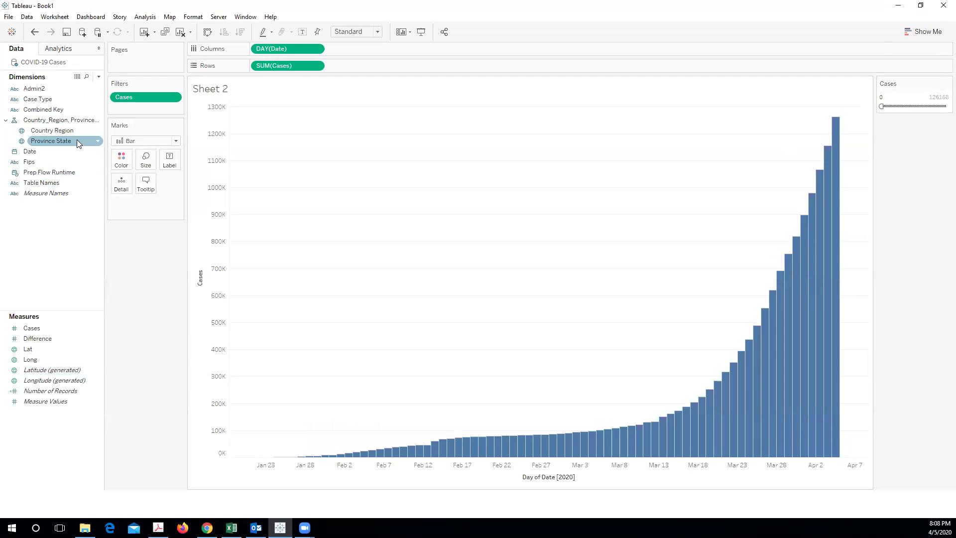
Step: Add a Date filter on Days with all day values selected
left_click(53, 152)
left_click_drag(52, 149, 138, 279)
left_click_drag(41, 152, 124, 115)
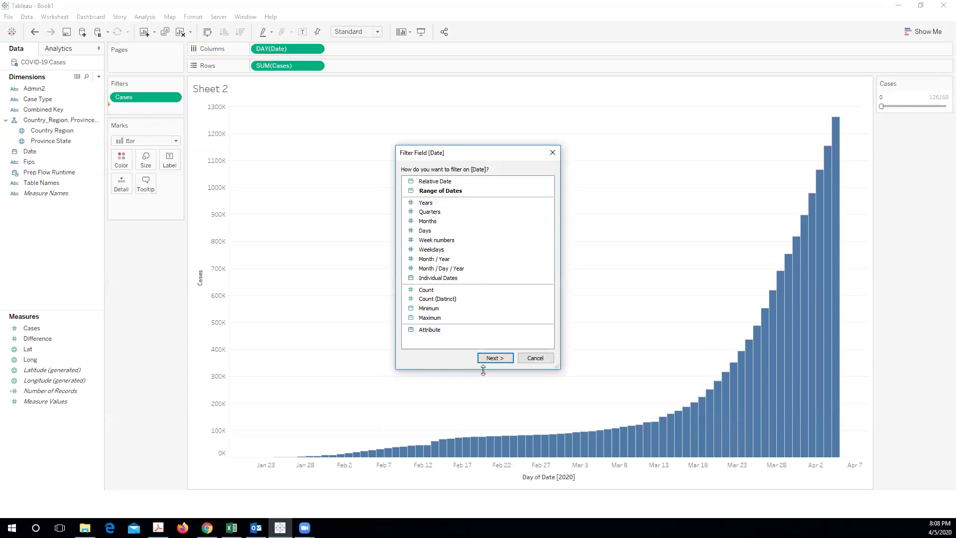
left_click(436, 229)
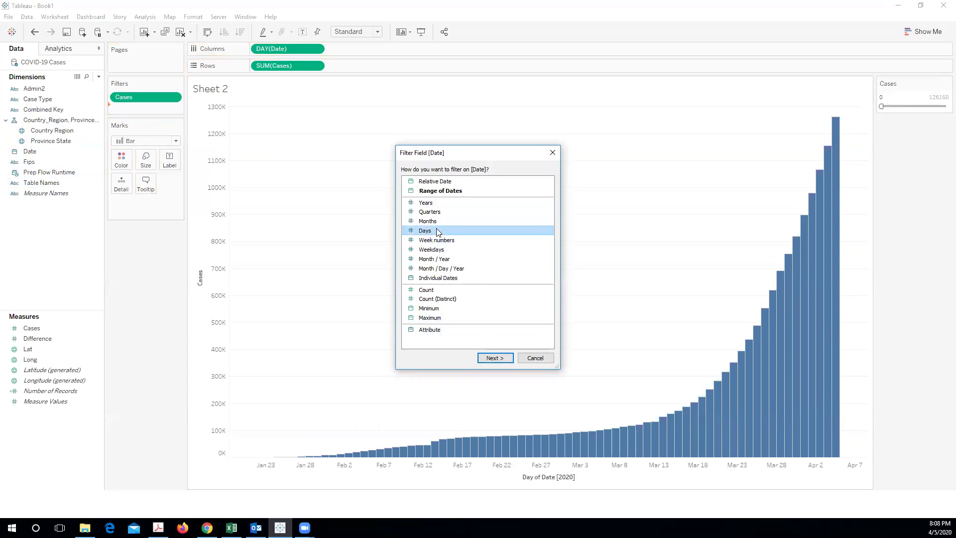
left_click(496, 358)
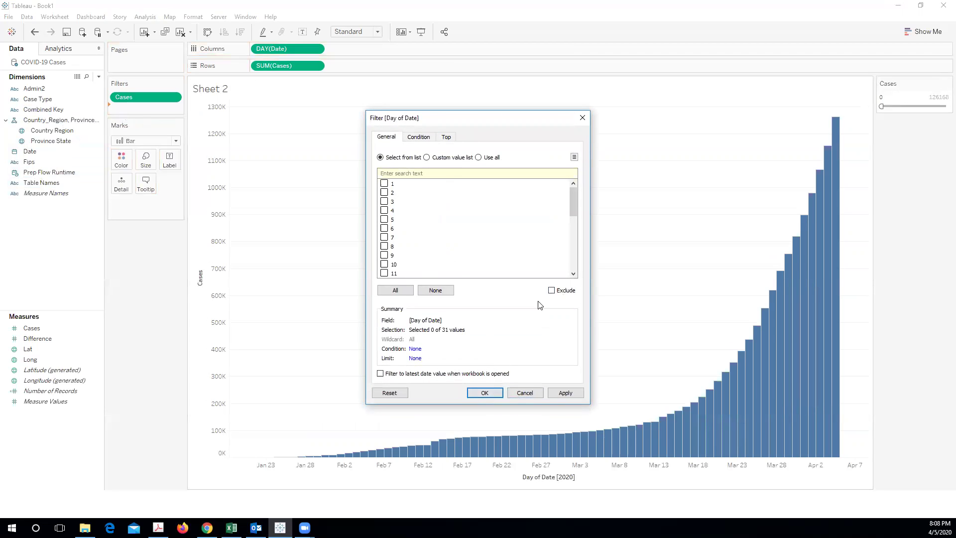
left_click(396, 291)
left_click(484, 393)
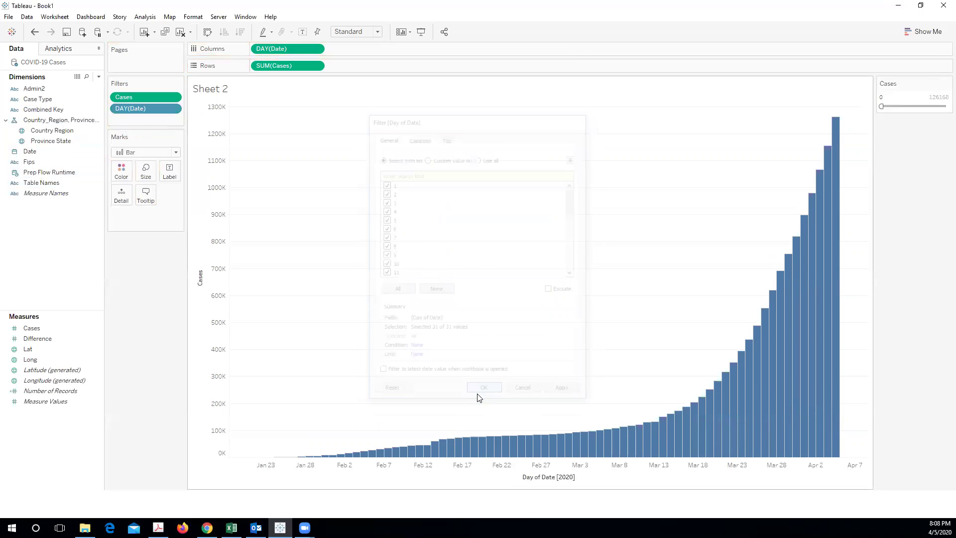
Step: Change the Date filter to the continuous Day level (May 8, 2015 format) with starting date 1/22/2020, and show its slider beside the chart
left_click(172, 108)
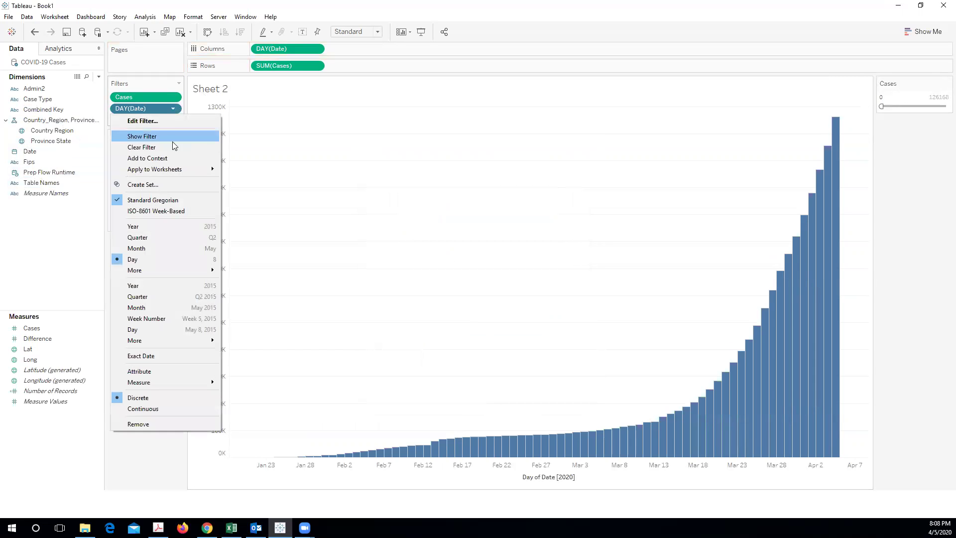
left_click(158, 330)
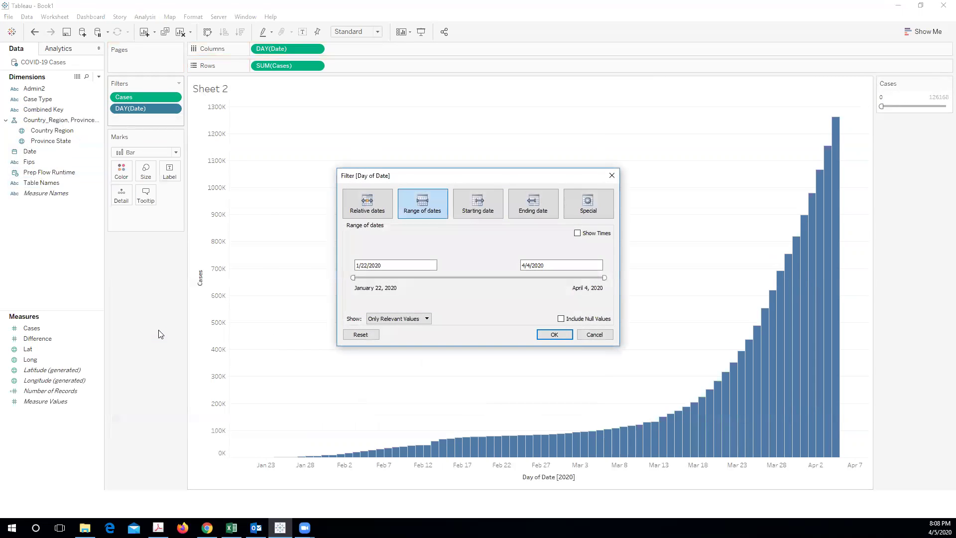
left_click(470, 208)
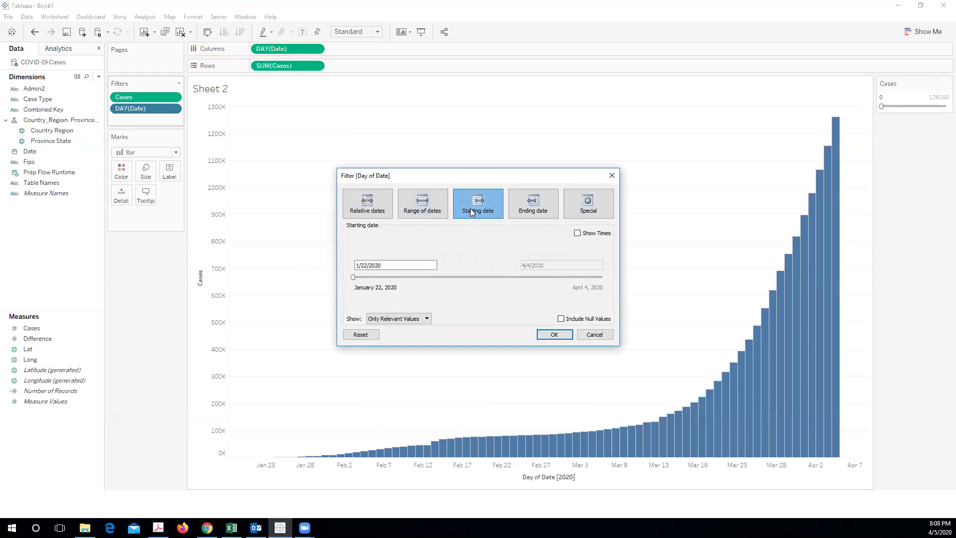
left_click(554, 334)
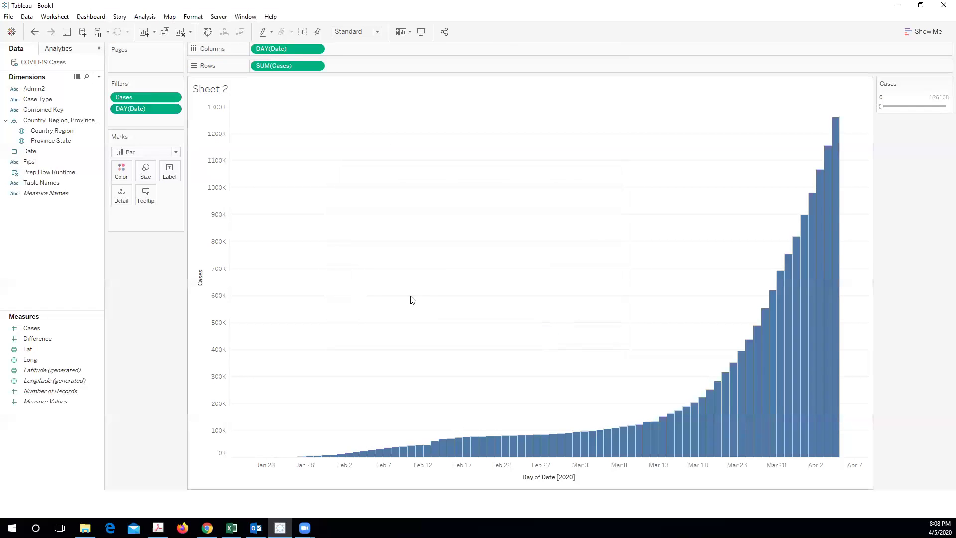
right_click(155, 107)
left_click(169, 137)
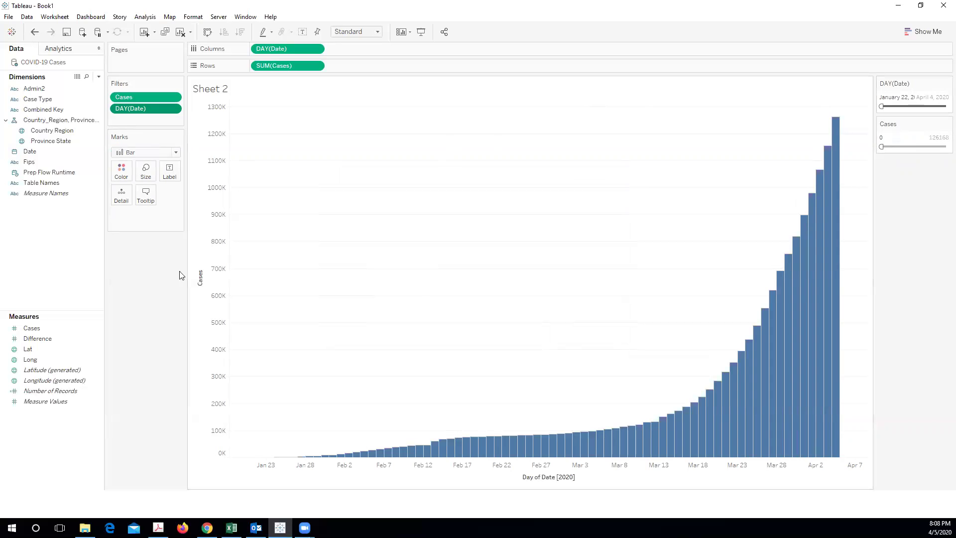
Step: Compare the new Date slider in Tableau with the date control on the sample dashboard
left_click(304, 528)
left_click(207, 528)
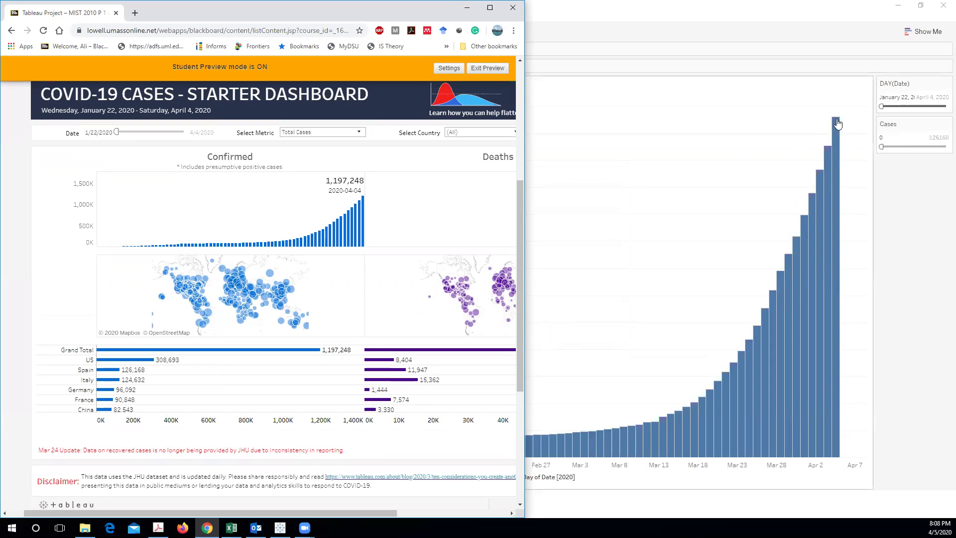
left_click(911, 94)
left_click(912, 96)
left_click(918, 222)
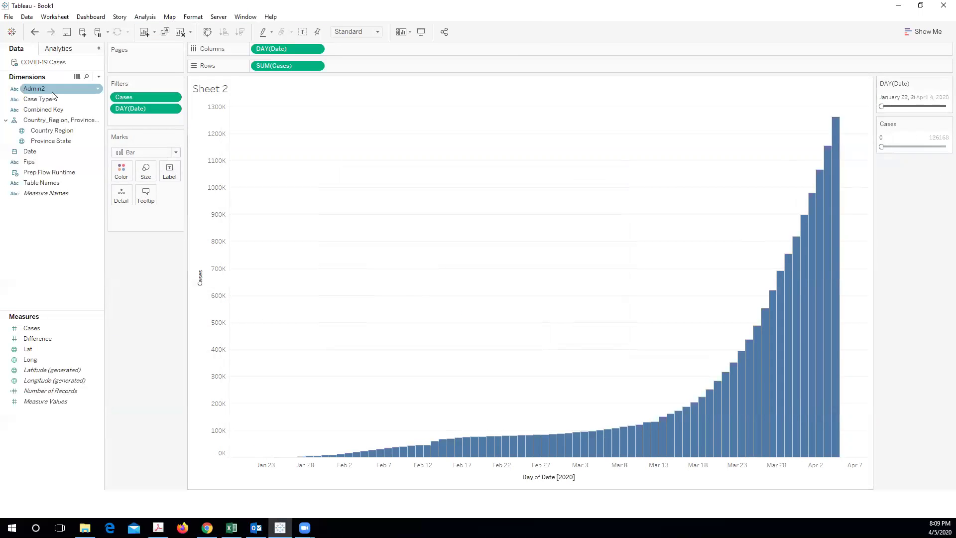
left_click(173, 108)
left_click(943, 206)
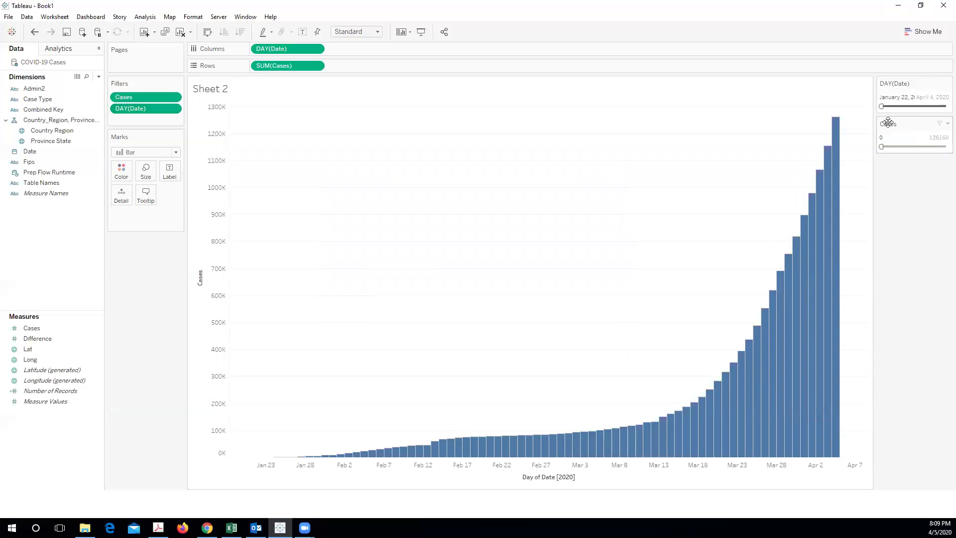
Step: Try the Date filter's start at February 8, March 12 and February 3, and set it to January 23, 2020
mouse_move(889, 106)
left_mouse_down()
mouse_move(940, 105)
mouse_move(896, 106)
left_mouse_up()
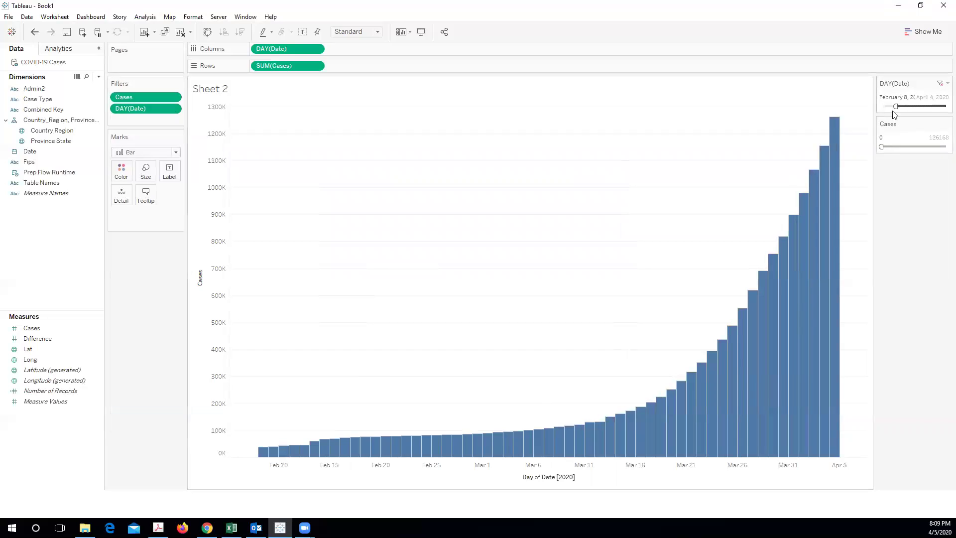
left_click_drag(897, 106, 925, 107)
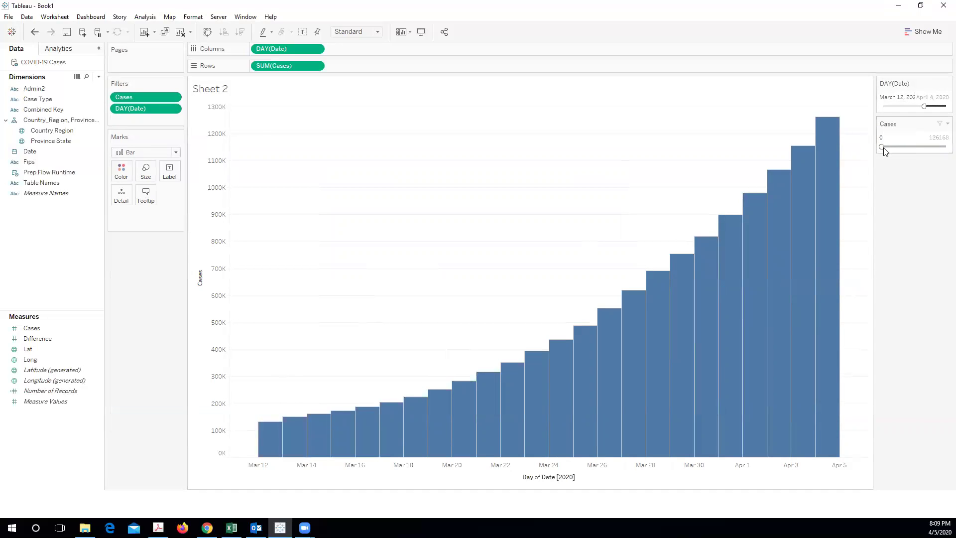
left_click_drag(923, 106, 900, 107)
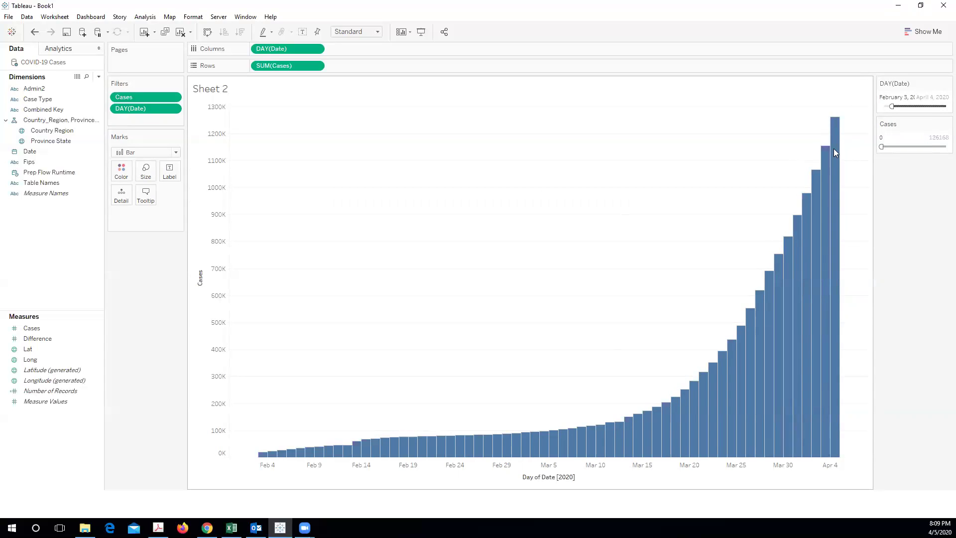
left_click_drag(891, 107, 882, 106)
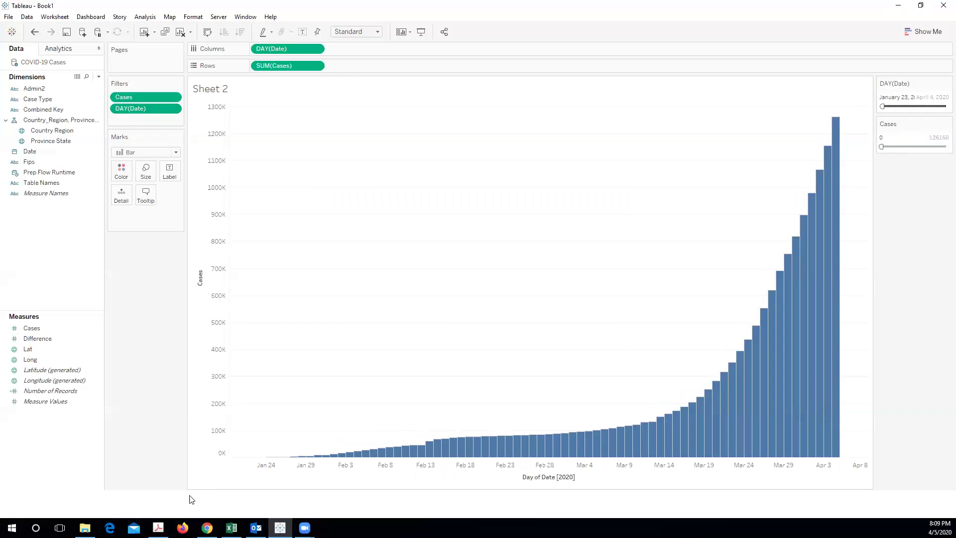
Step: Switch to the course page in the browser and look over the sample dashboard's charts and maps
left_click(920, 6)
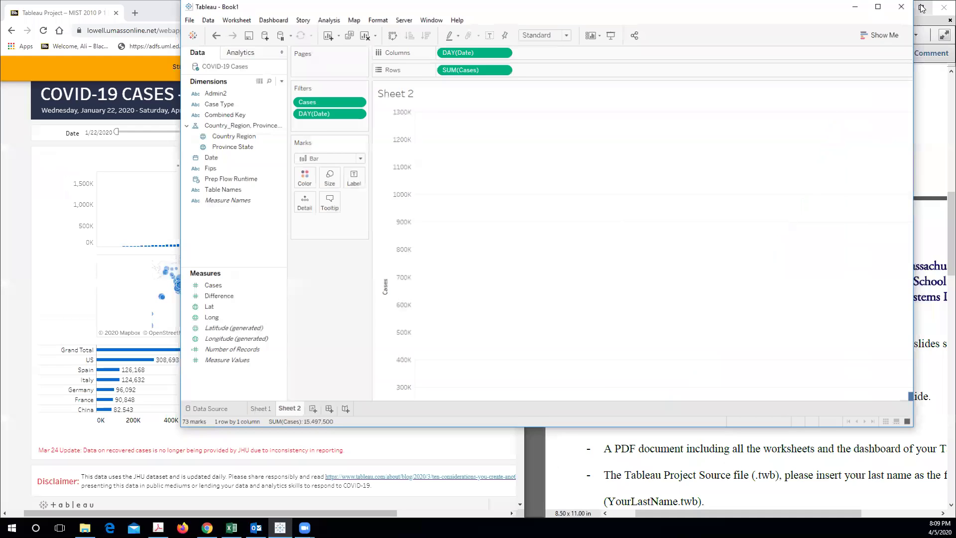
left_click(884, 16)
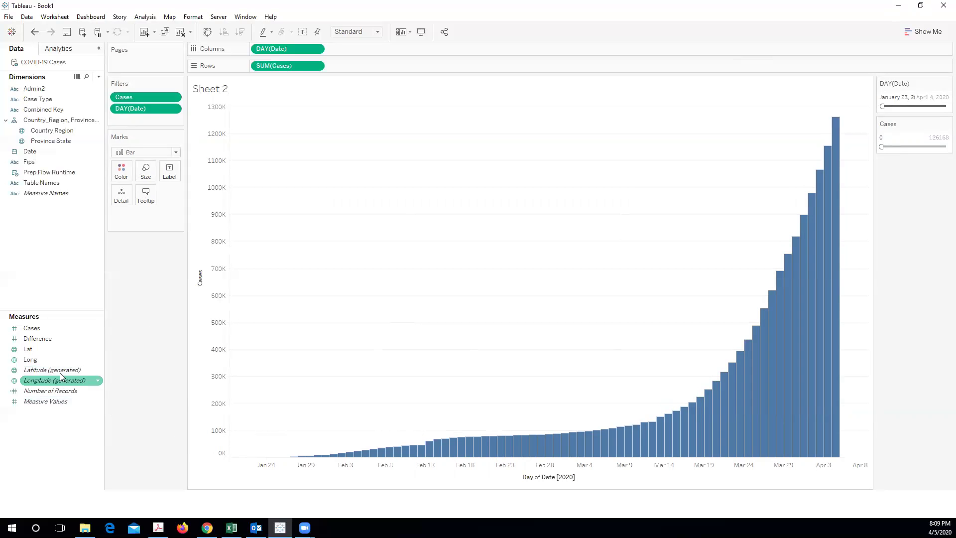
left_click(899, 5)
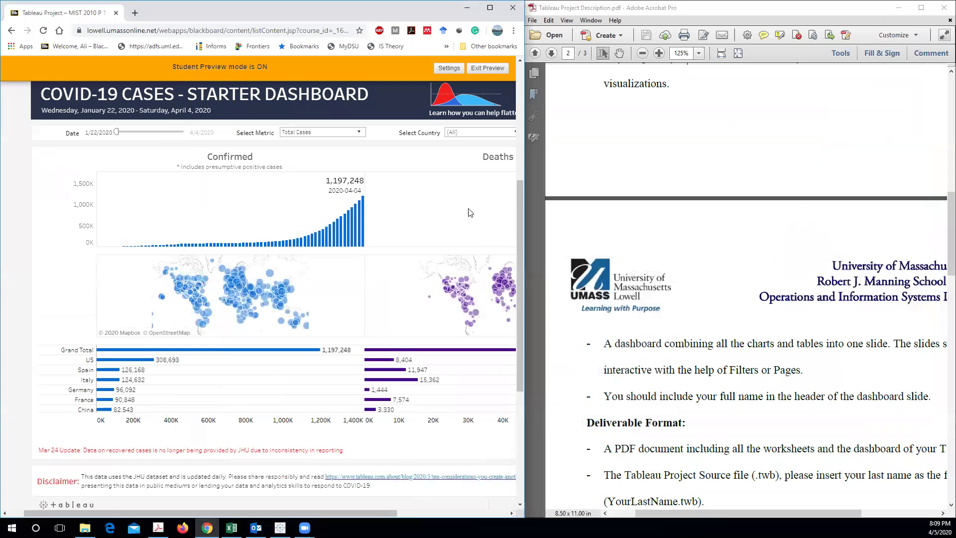
scroll(346, 503, "right", 3)
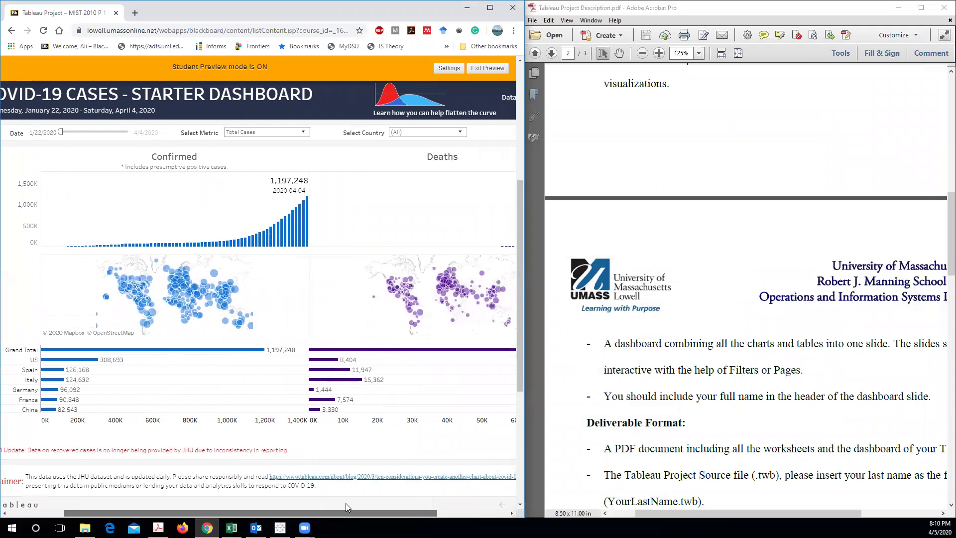
scroll(361, 505, "left", 3)
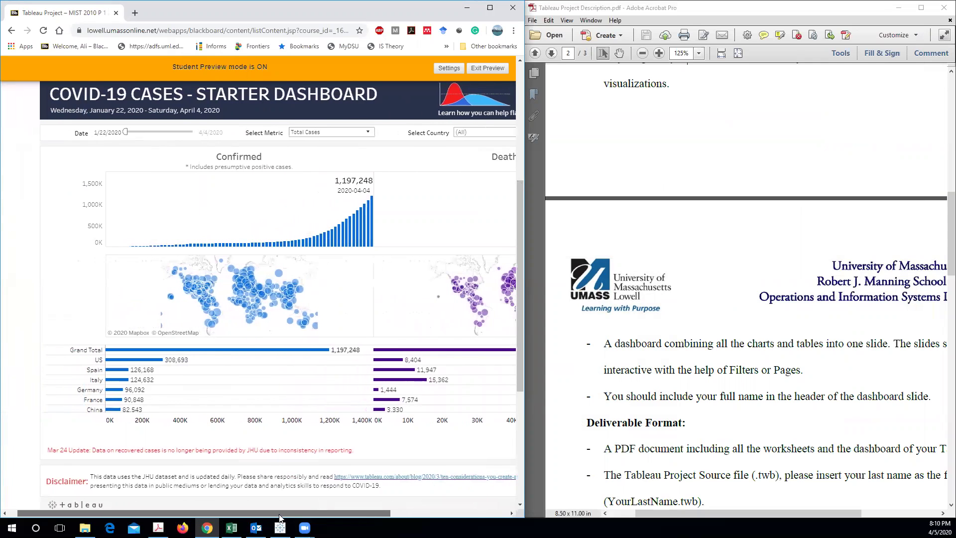
scroll(280, 513, "right", 3)
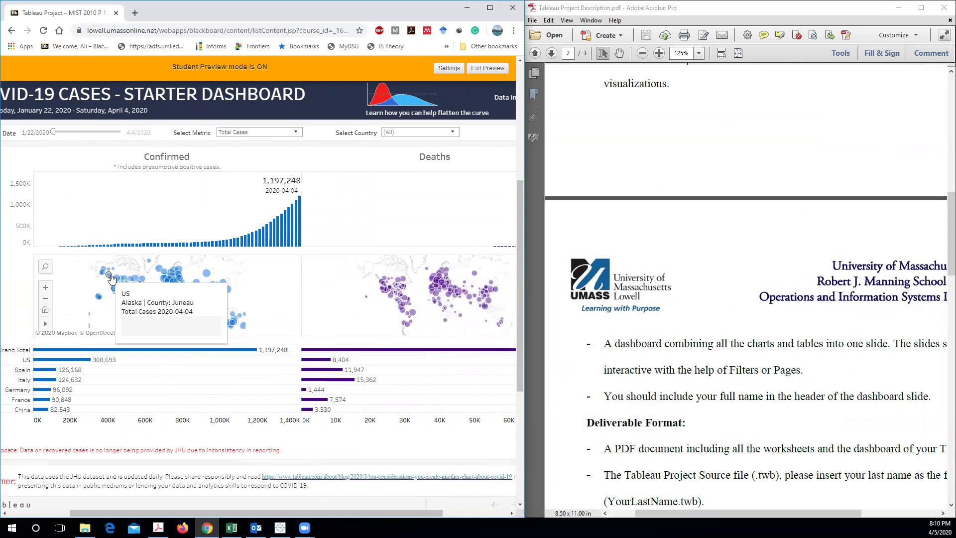
scroll(58, 128, "up", 5)
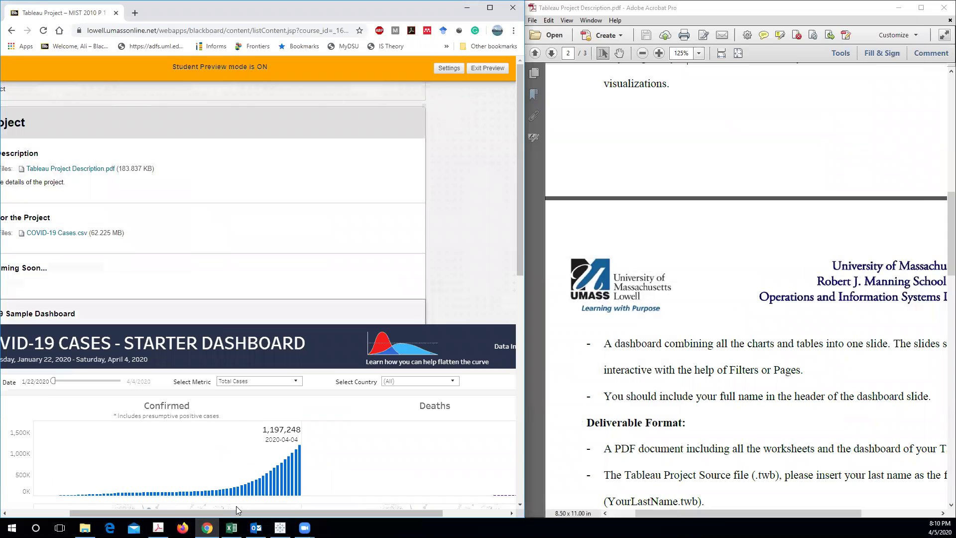
scroll(231, 511, "left", 3)
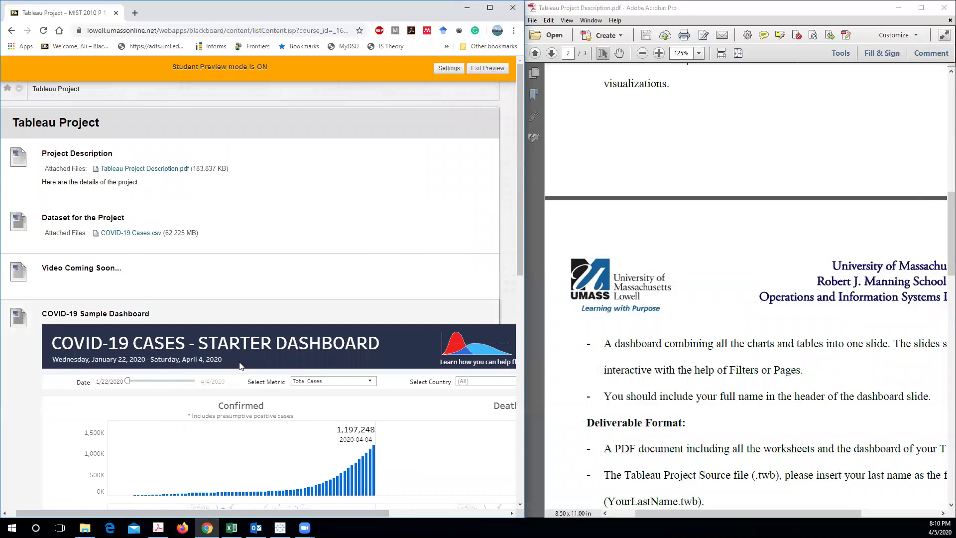
scroll(239, 366, "down", 3)
Step: Widen the project description PDF window and highlight the "Mortality Rate per country" requirement
left_click(696, 310)
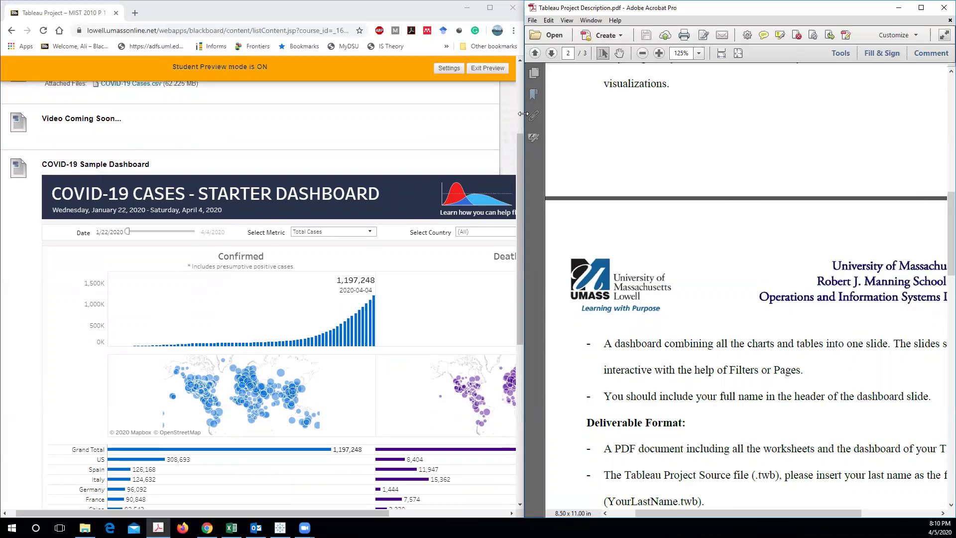
left_click_drag(523, 115, 449, 115)
scroll(631, 198, "down", 1)
scroll(631, 198, "up", 6)
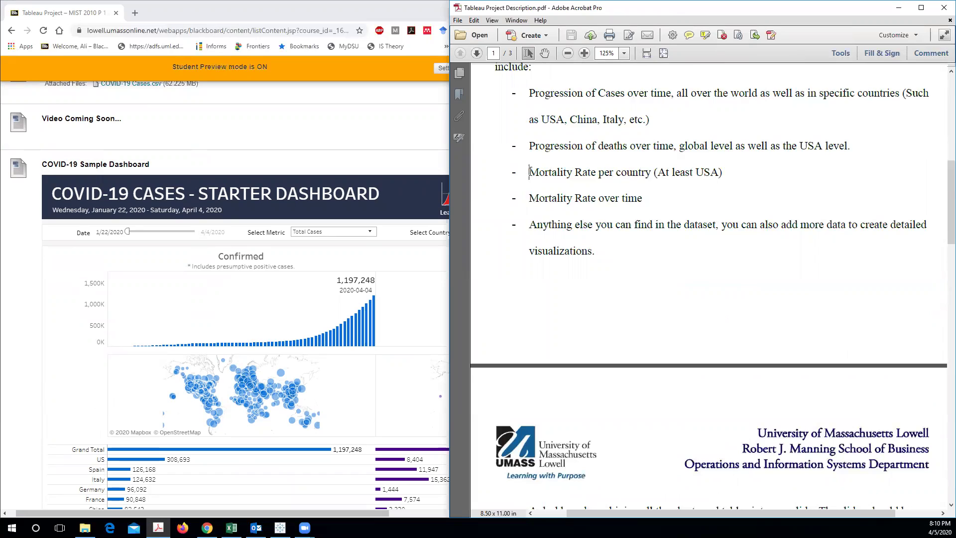
left_click_drag(530, 172, 652, 180)
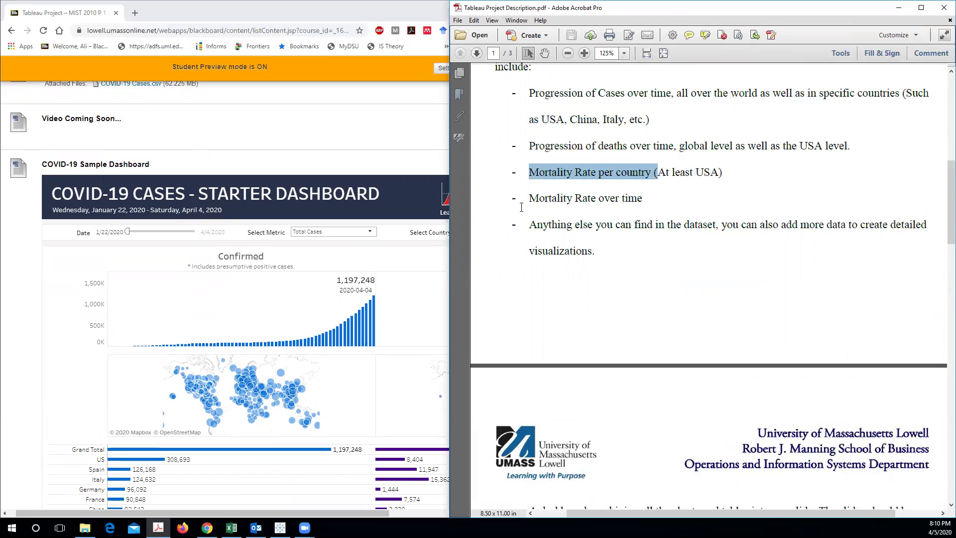
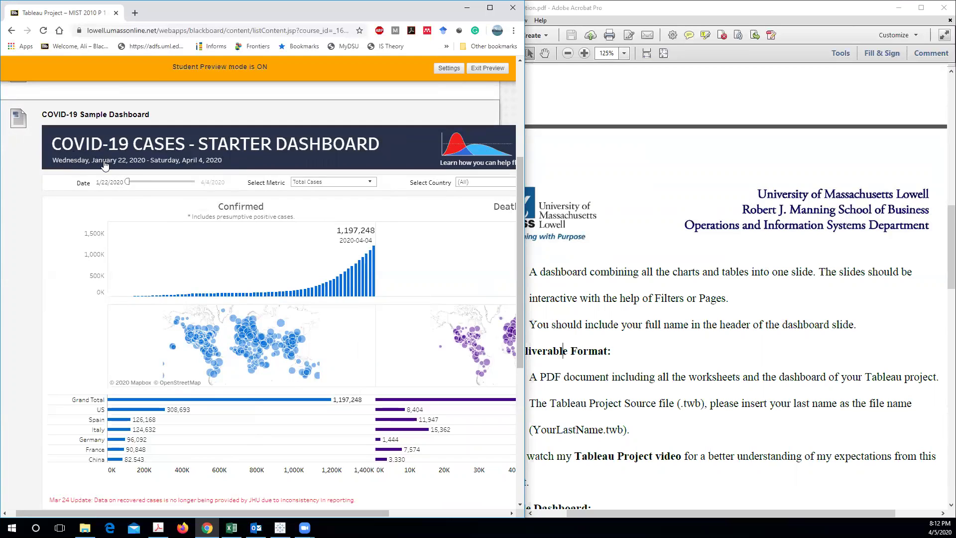
Step: Examine the Deaths charts and the country selector on the sample dashboard
left_click_drag(277, 513, 395, 513)
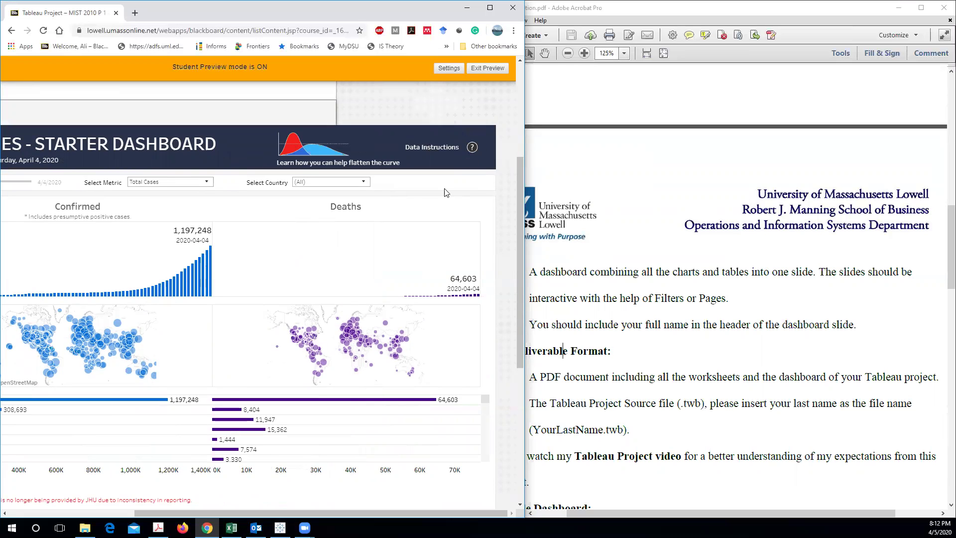
Step: Return to the project description PDF and highlight the deliverable requirement for a PDF document including all the worksheets
left_click_drag(357, 512, 205, 505)
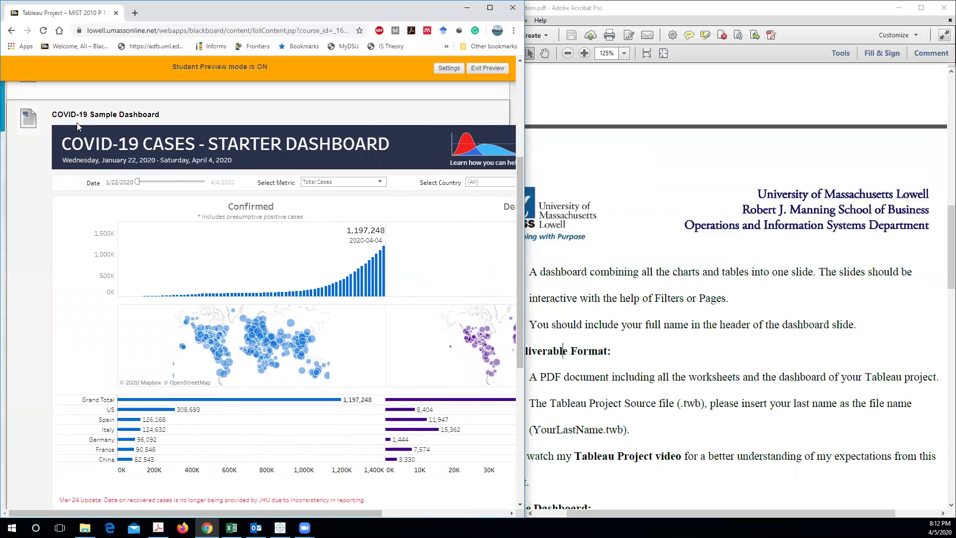
left_click(852, 308)
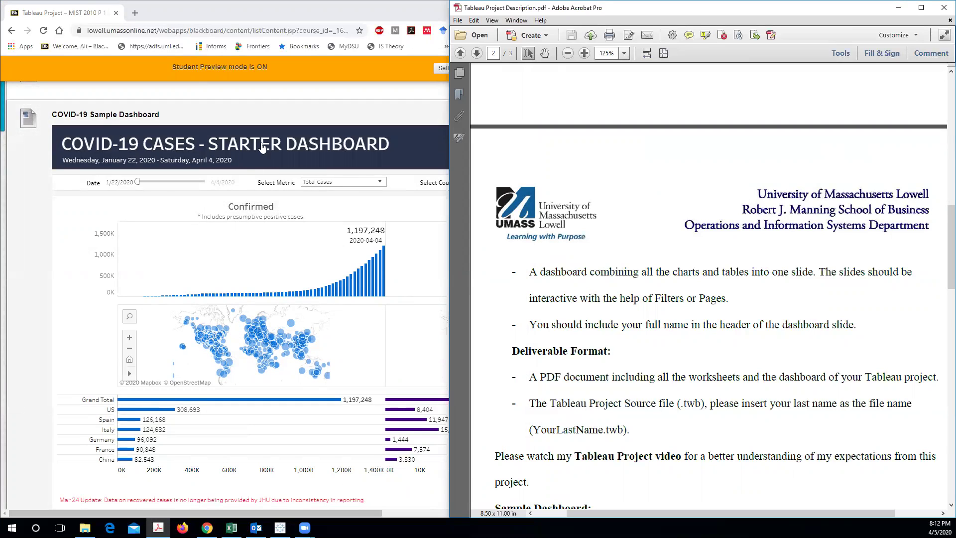
scroll(669, 293, "down", 3)
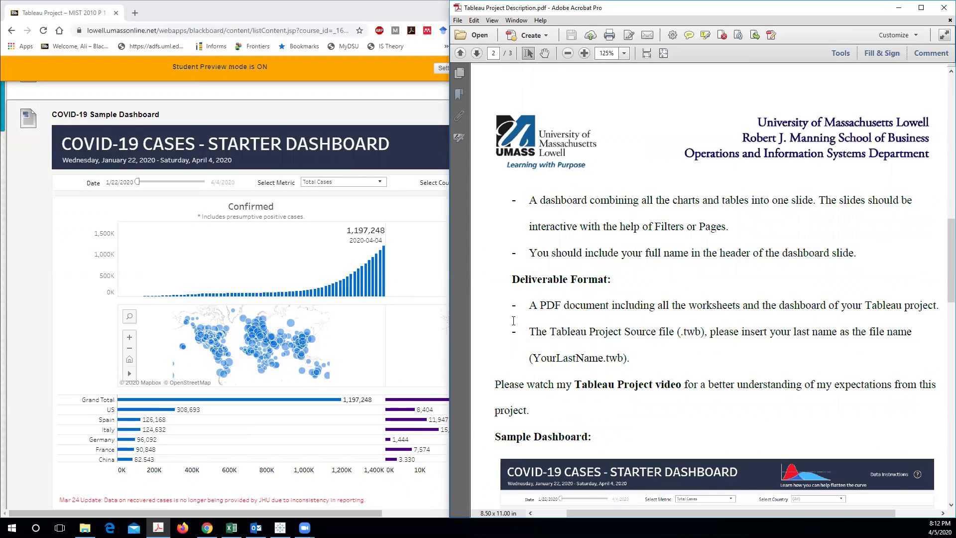
left_click_drag(531, 304, 723, 305)
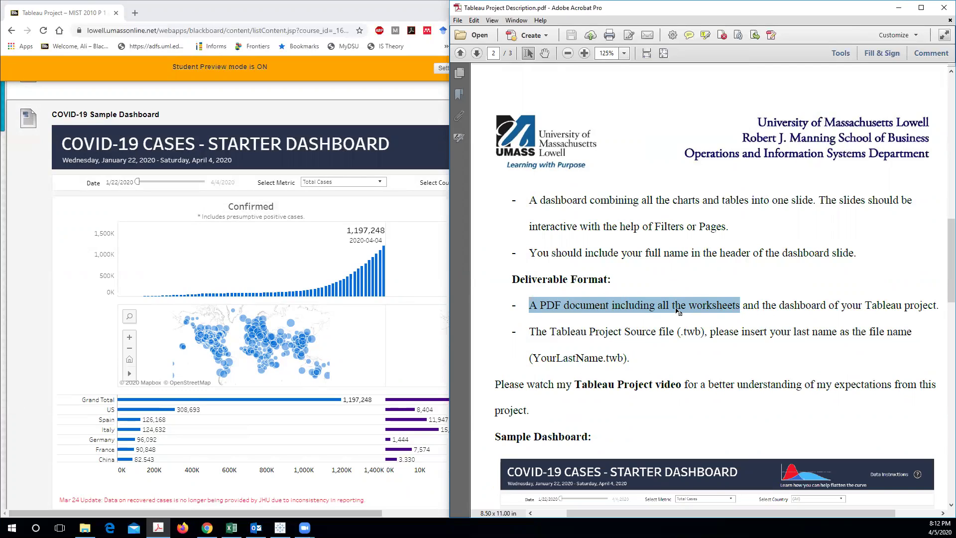
left_click(696, 304)
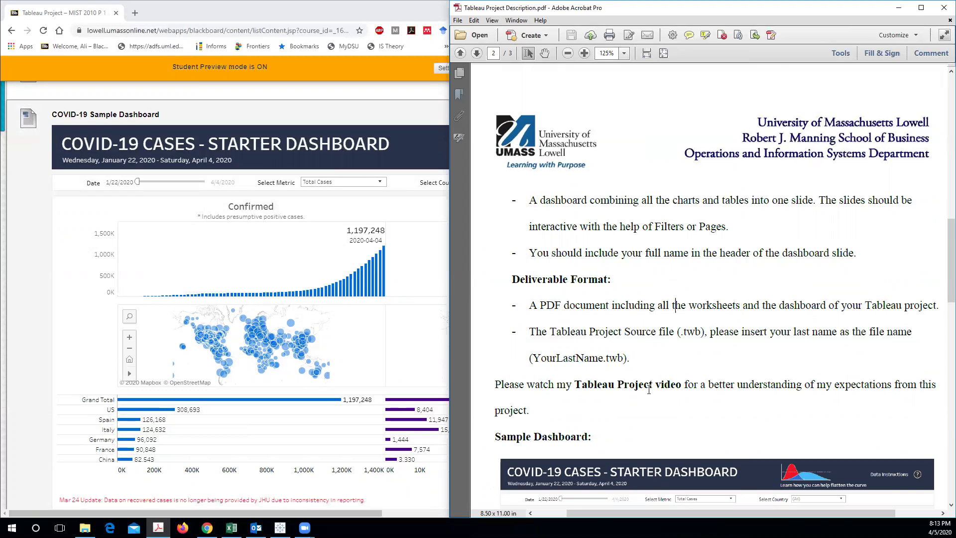
Step: Switch to Tableau, examine the Print to PDF options for the workbook, and cancel without exporting
left_click(280, 527)
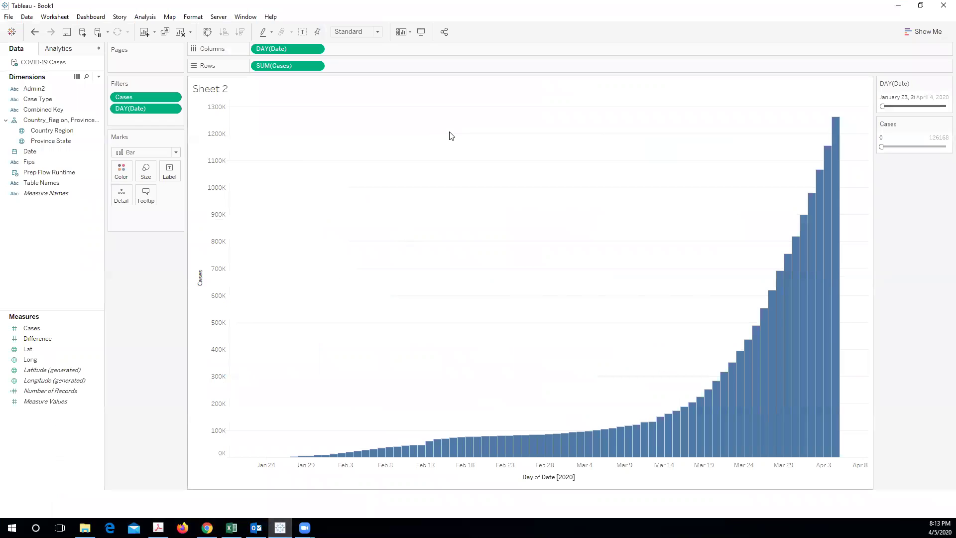
left_click(9, 18)
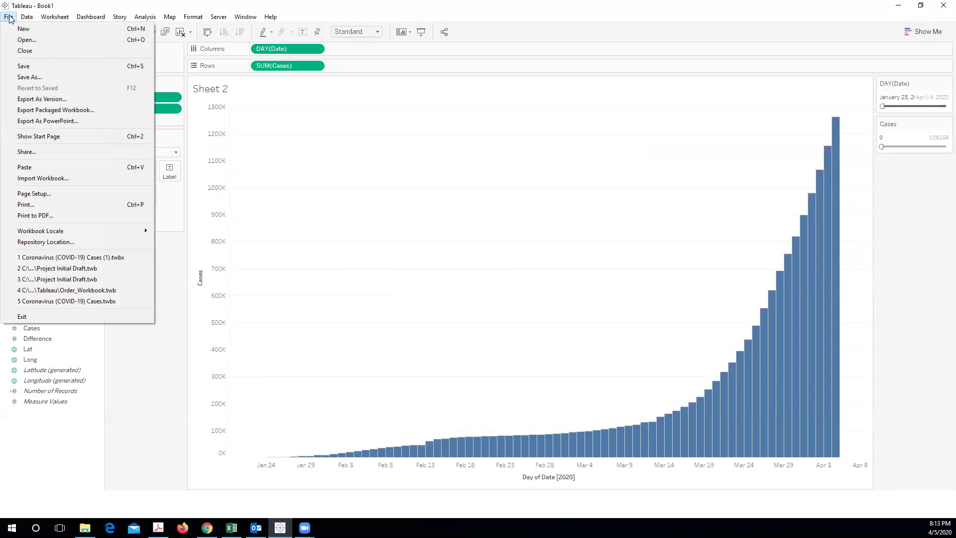
left_click(68, 216)
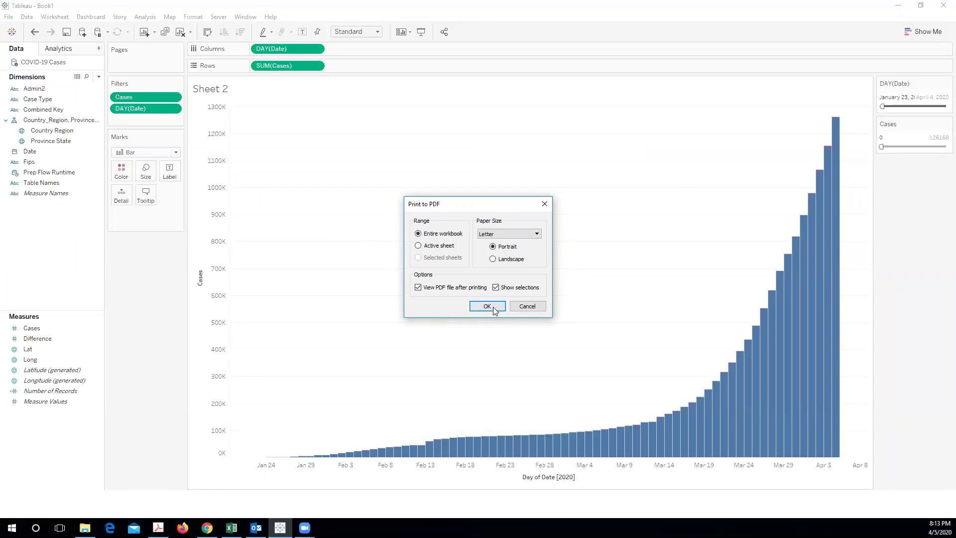
left_click(899, 5)
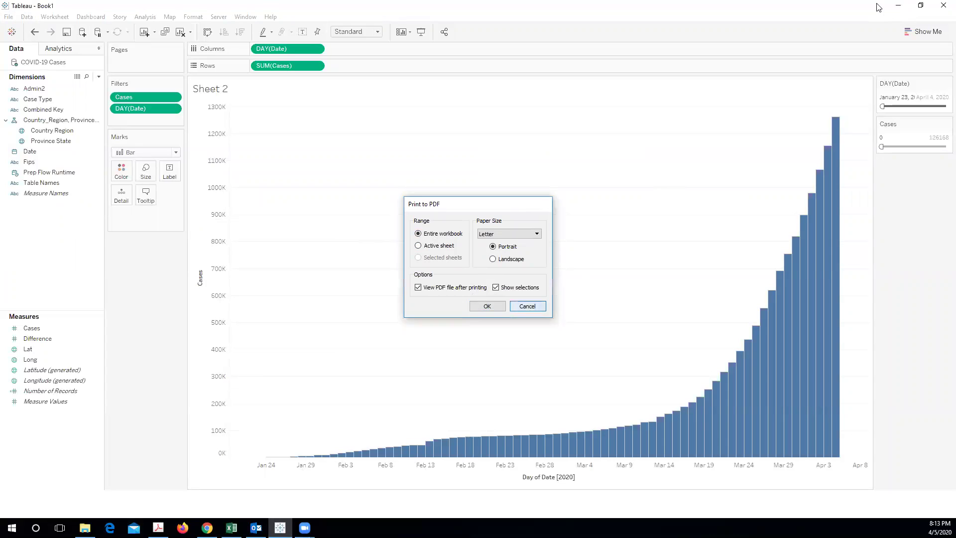
key("Escape")
Step: Highlight "The Tableau Project Source file" in the project PDF and check Tableau's Save As file name and type without saving
left_click(898, 6)
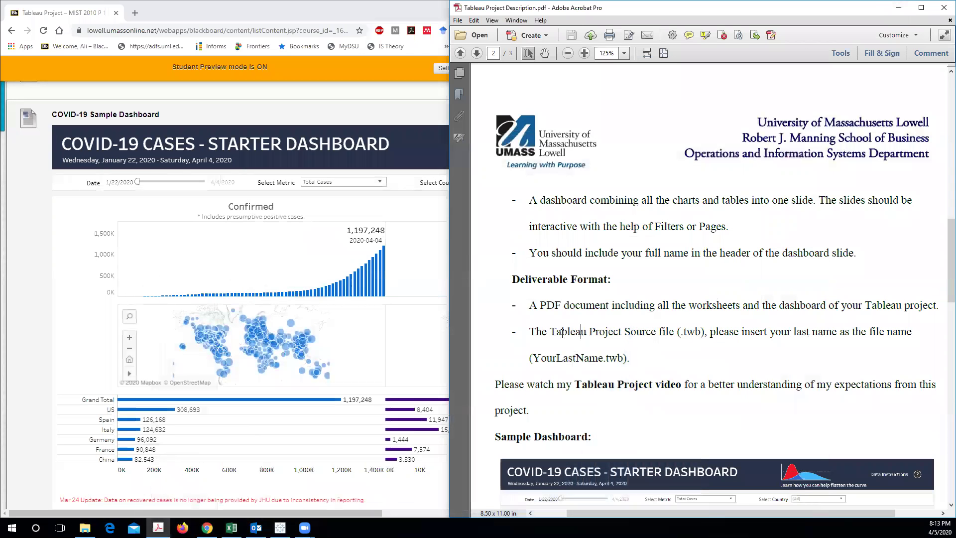
left_click_drag(530, 333, 669, 335)
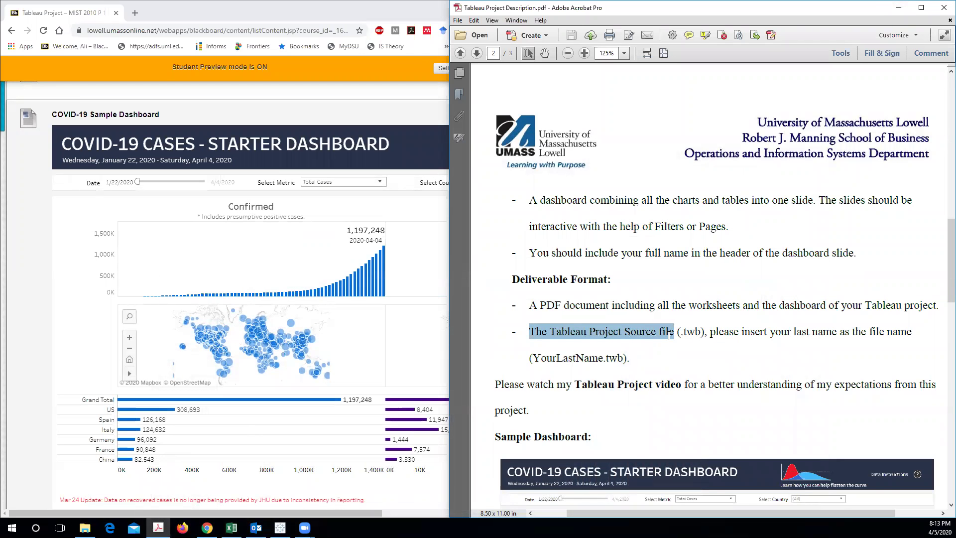
key("alt+Tab")
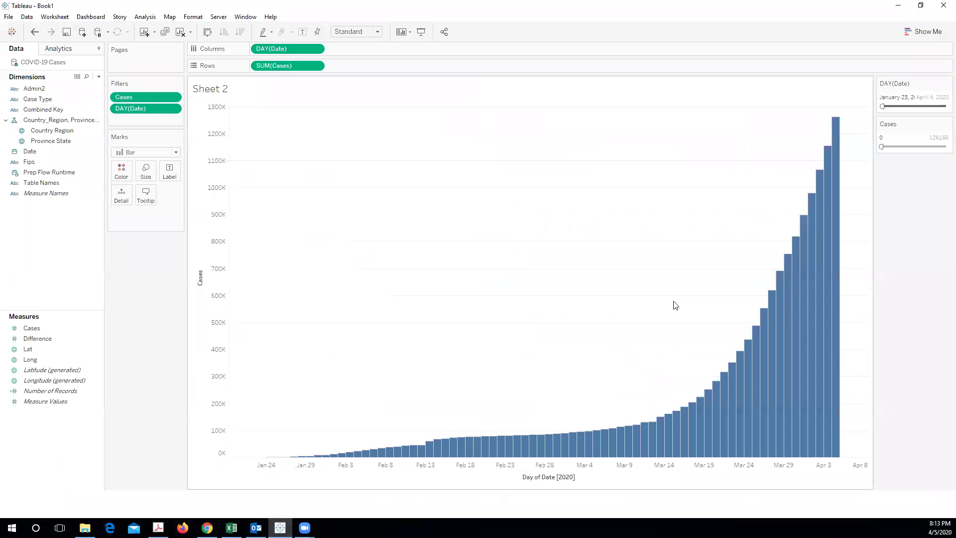
left_click(9, 17)
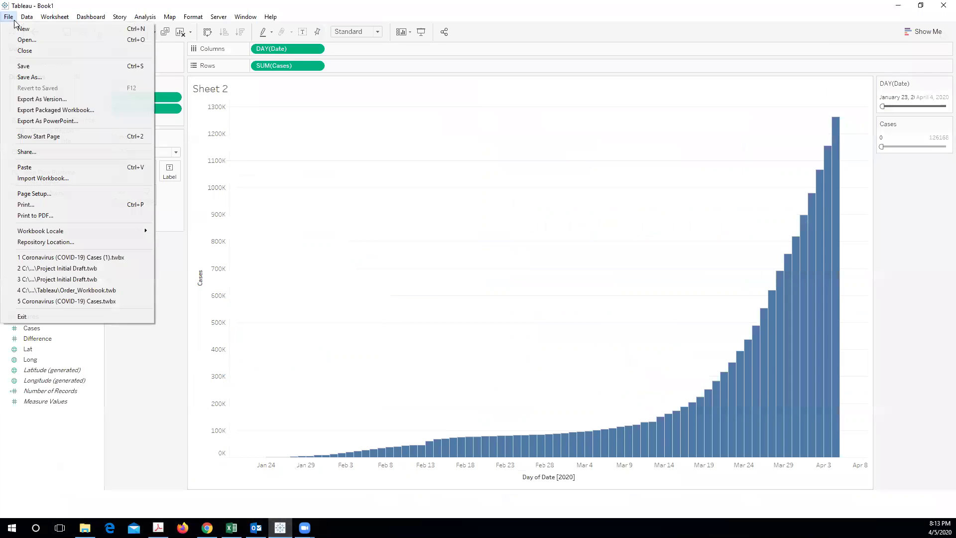
left_click(55, 76)
left_click(103, 333)
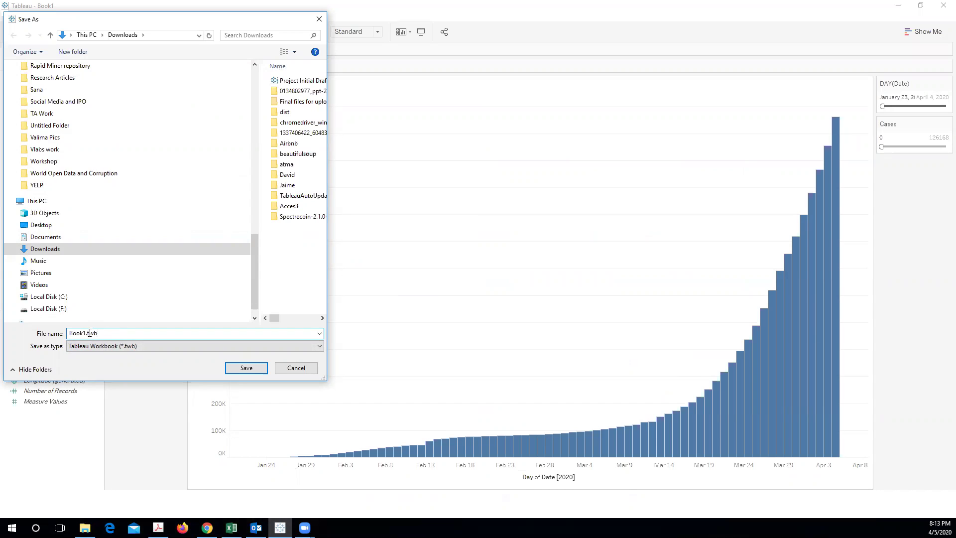
left_click_drag(87, 332, 54, 340)
left_click(77, 333)
left_click(296, 367)
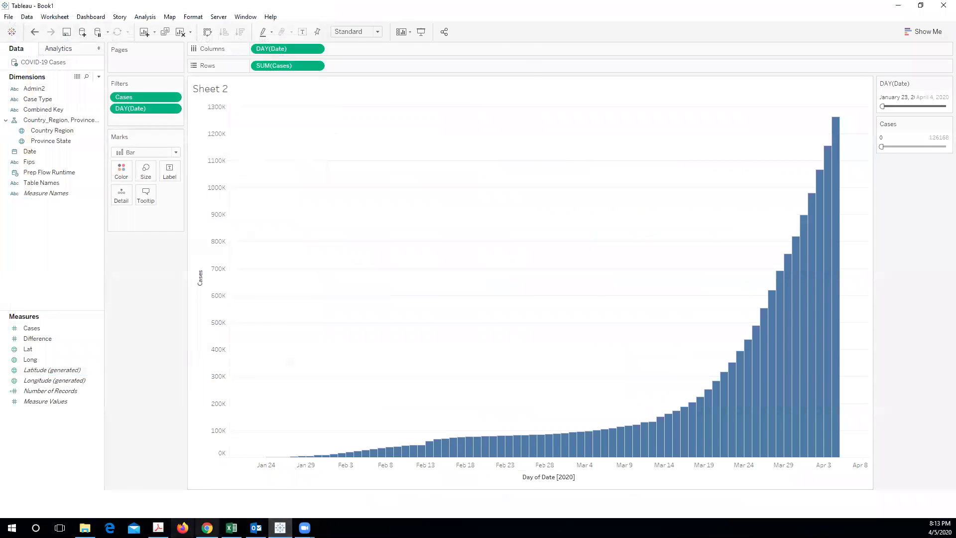
Step: Go back to the project description PDF and highlight the "PDF document including" and "YourLastName.twb" wording under Deliverable Format
left_click(207, 527)
left_click(158, 528)
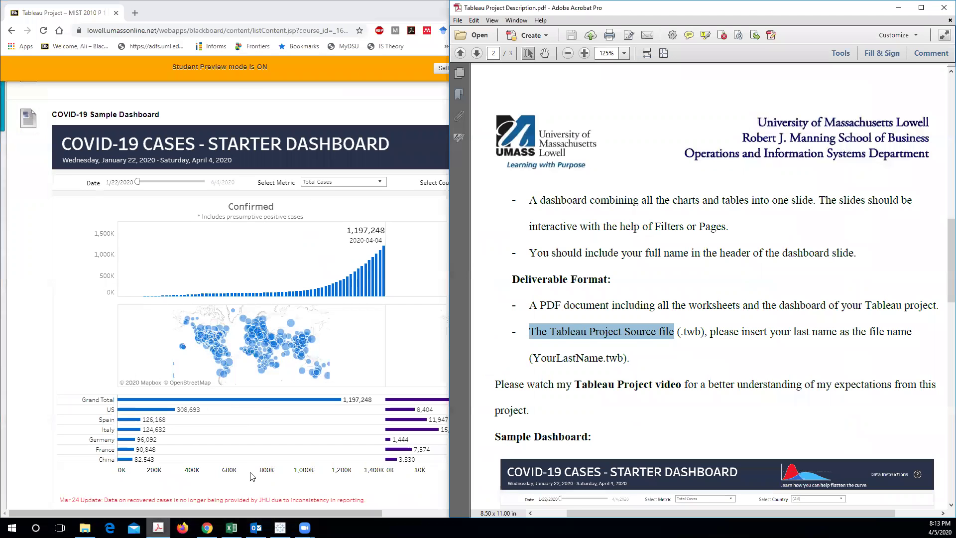
left_click(657, 337)
left_click_drag(549, 296, 639, 299)
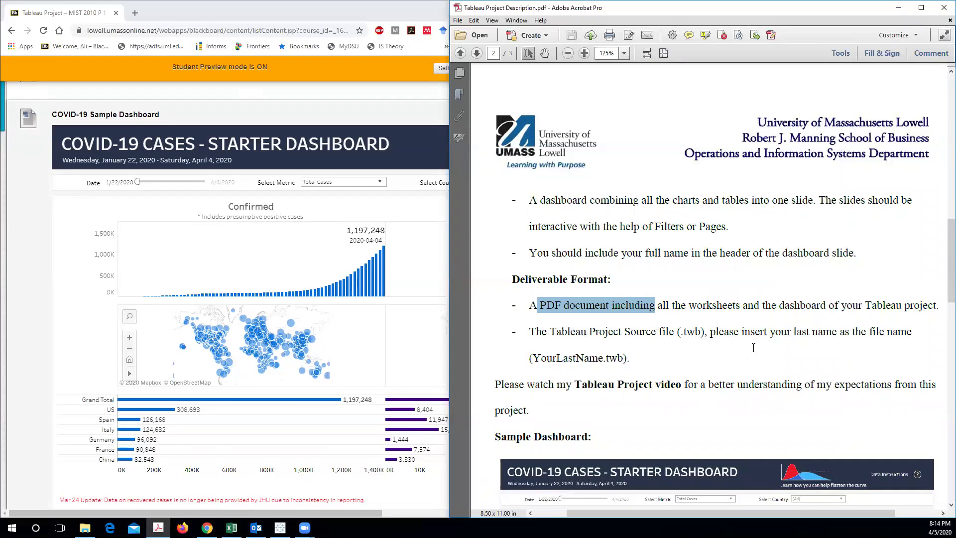
left_click_drag(530, 359, 623, 359)
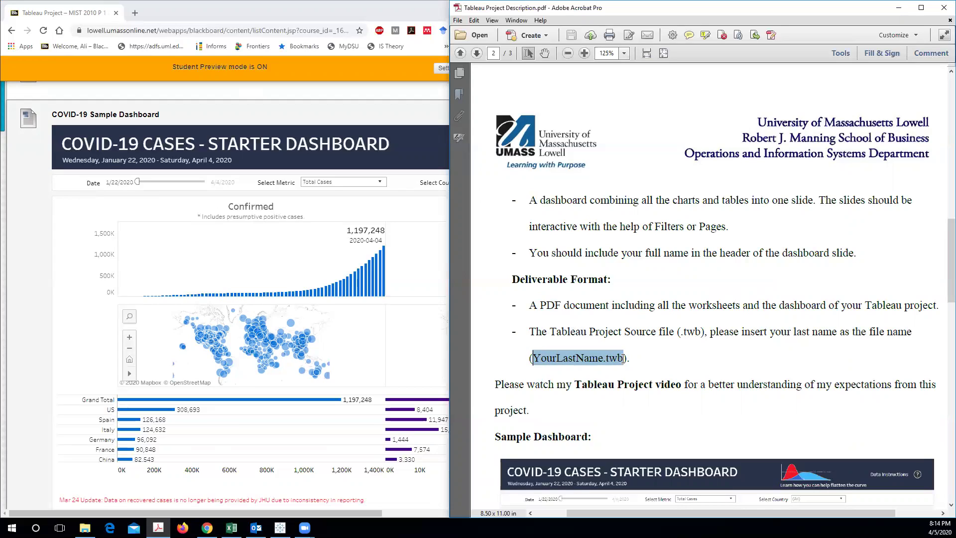
left_click(583, 352)
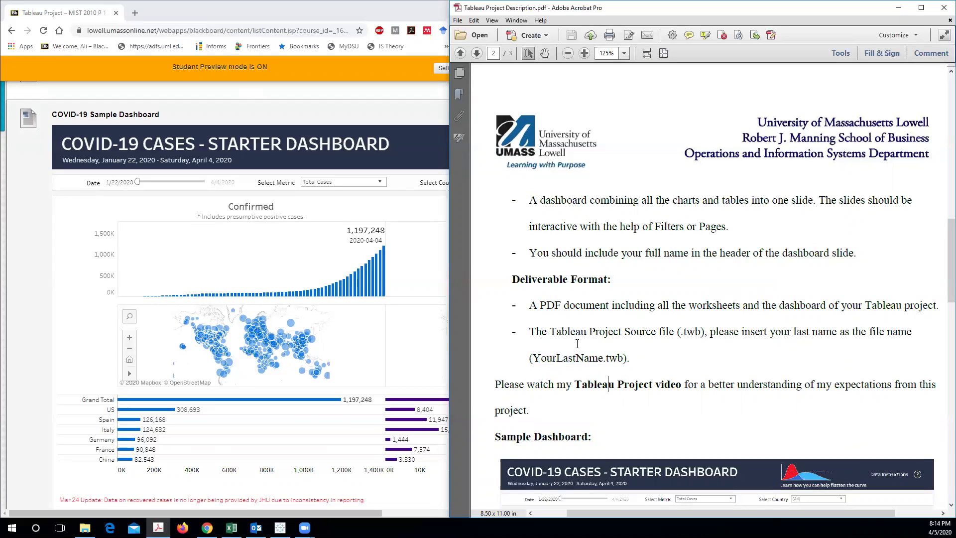
left_click_drag(606, 357, 624, 355)
Step: View the PDF's sample dashboard figure, and highlight "YourLastName" and the "Tableau Project video" reference in the text above it
scroll(621, 380, "down", 3)
scroll(660, 326, "down", 20)
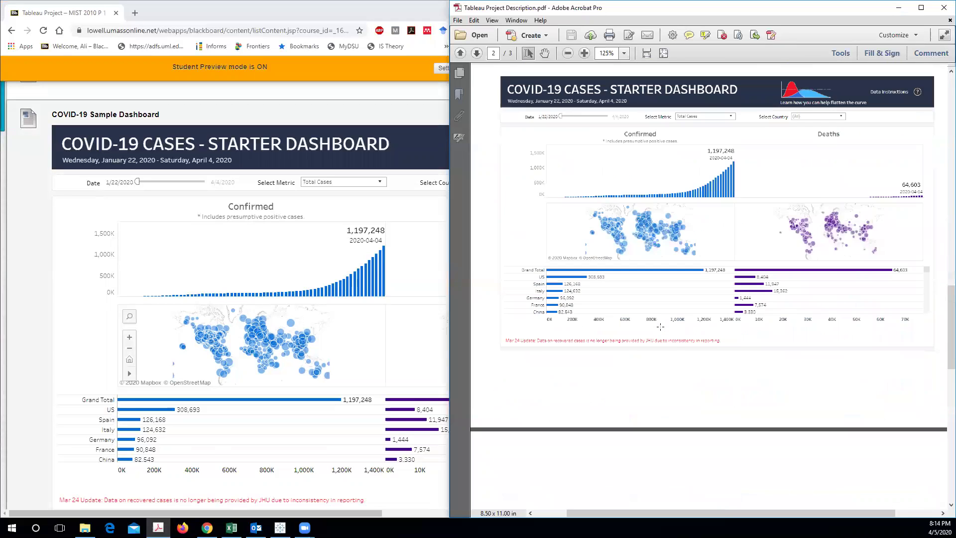
scroll(660, 326, "up", 16)
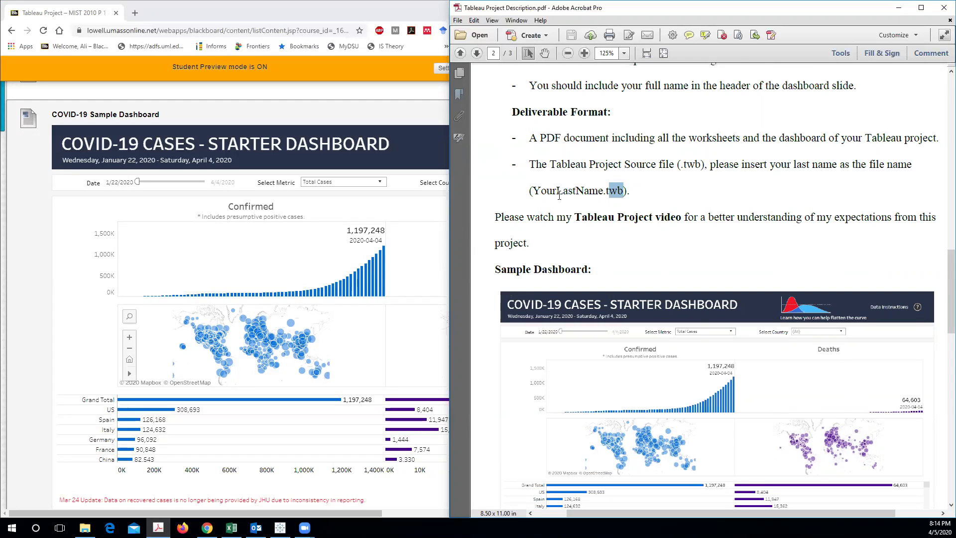
left_click_drag(532, 197, 610, 194)
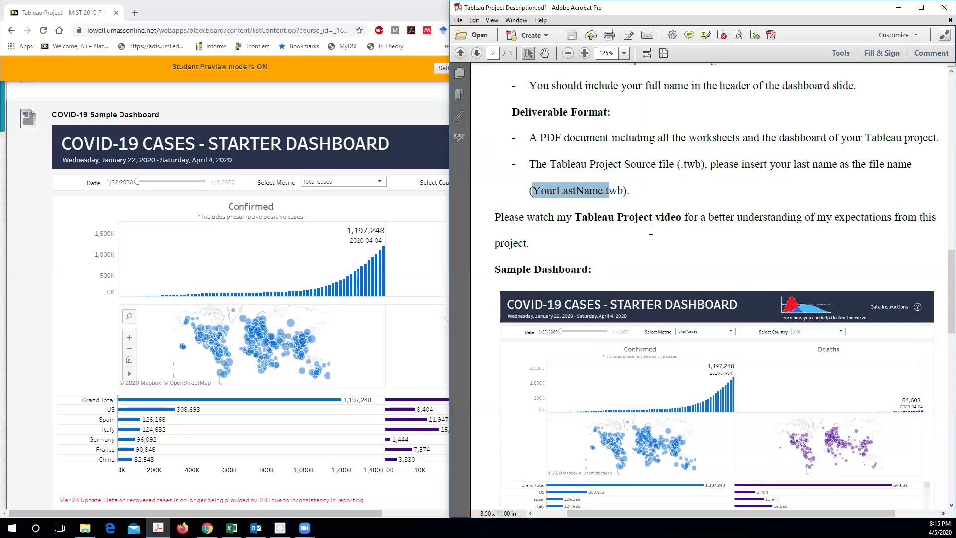
left_click_drag(575, 217, 681, 218)
scroll(715, 299, "up", 3)
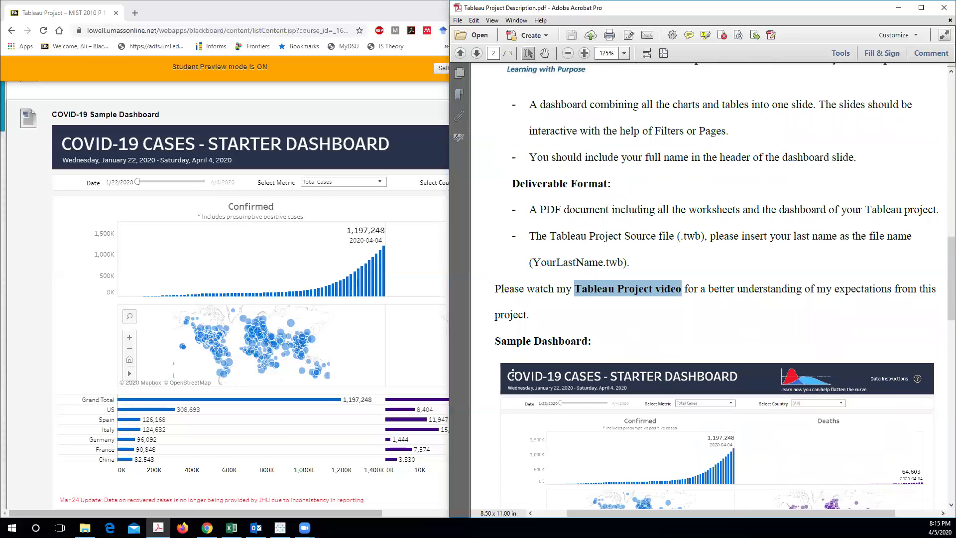
scroll(721, 313, "up", 6)
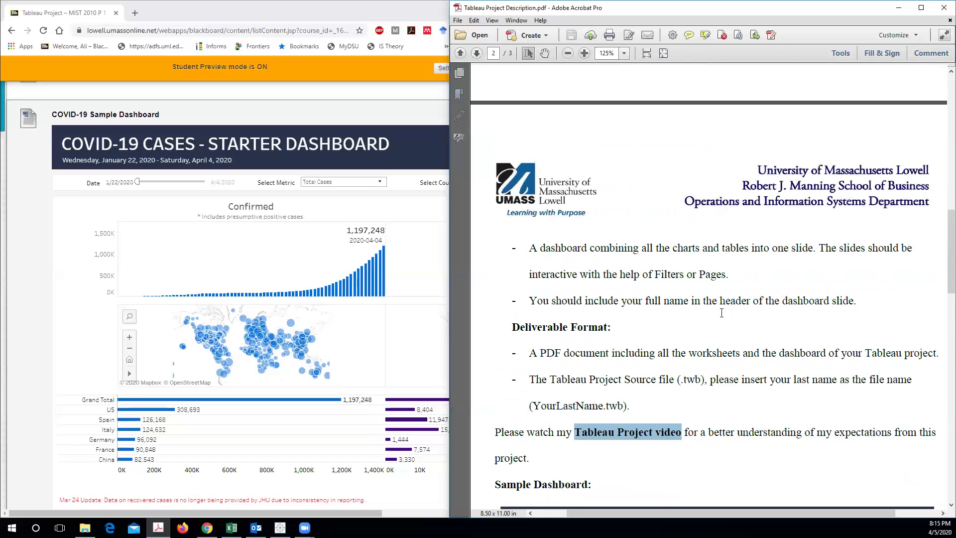
Step: Widen the browser window to show the full sample dashboard and look over the Tableau Project course page and deliverables
left_click(383, 106)
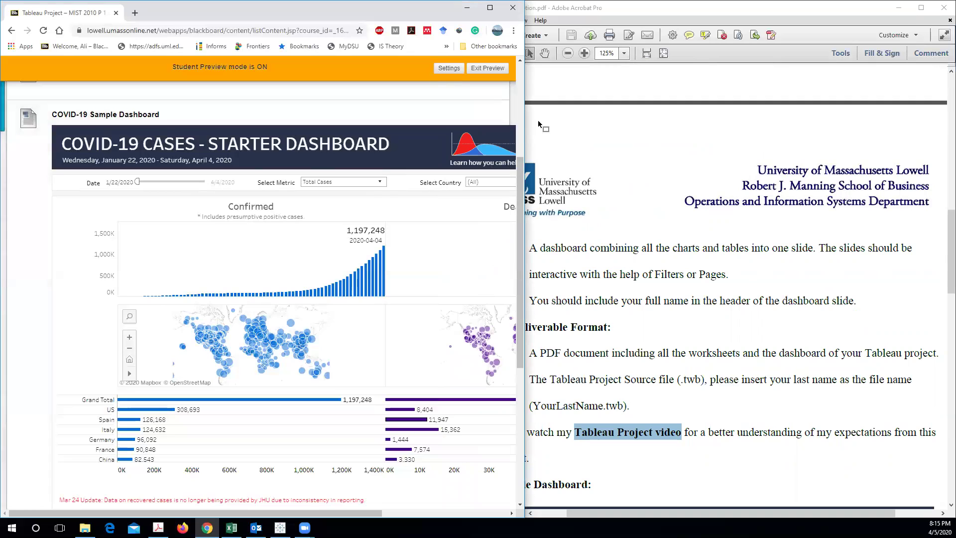
left_click_drag(526, 114, 792, 152)
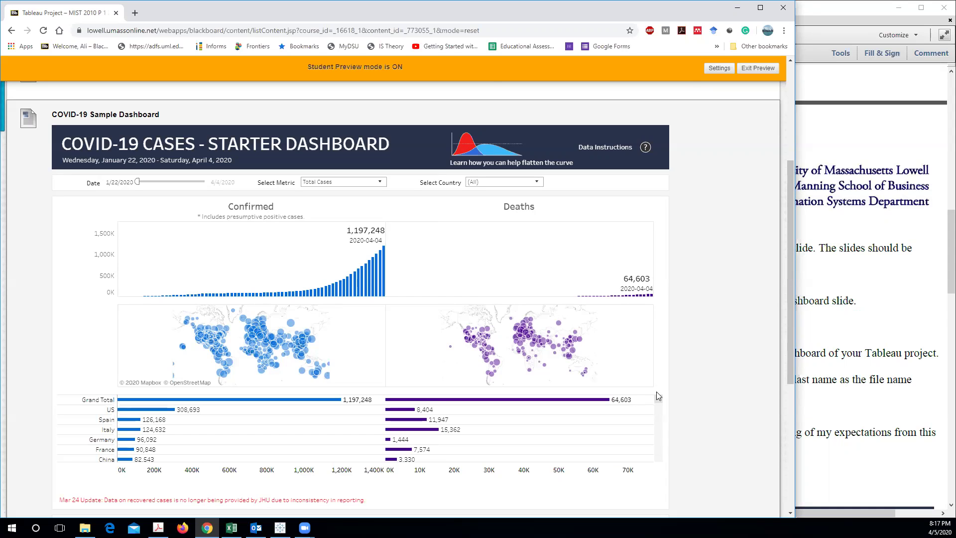
left_click(873, 243)
scroll(873, 243, "down", 4)
scroll(873, 242, "up", 3)
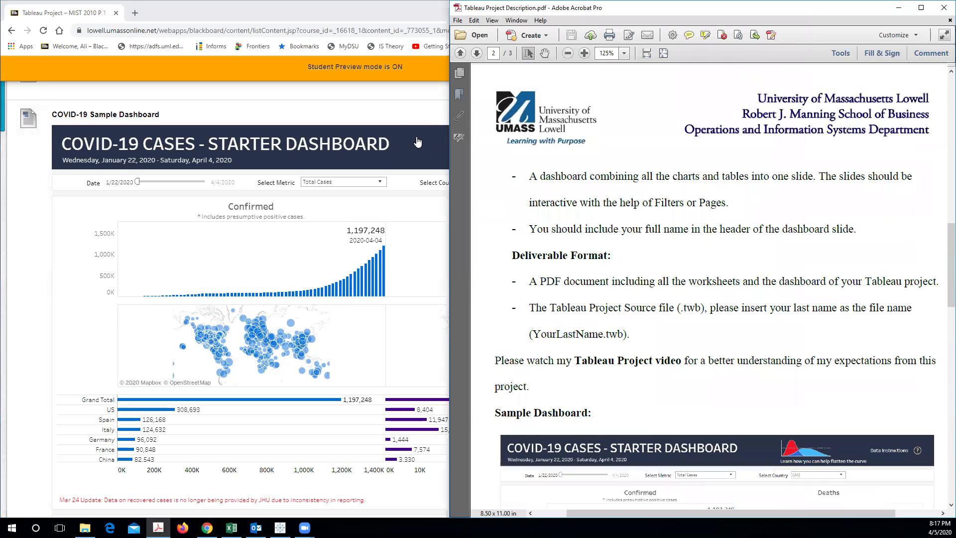
left_click(417, 142)
scroll(389, 205, "up", 4)
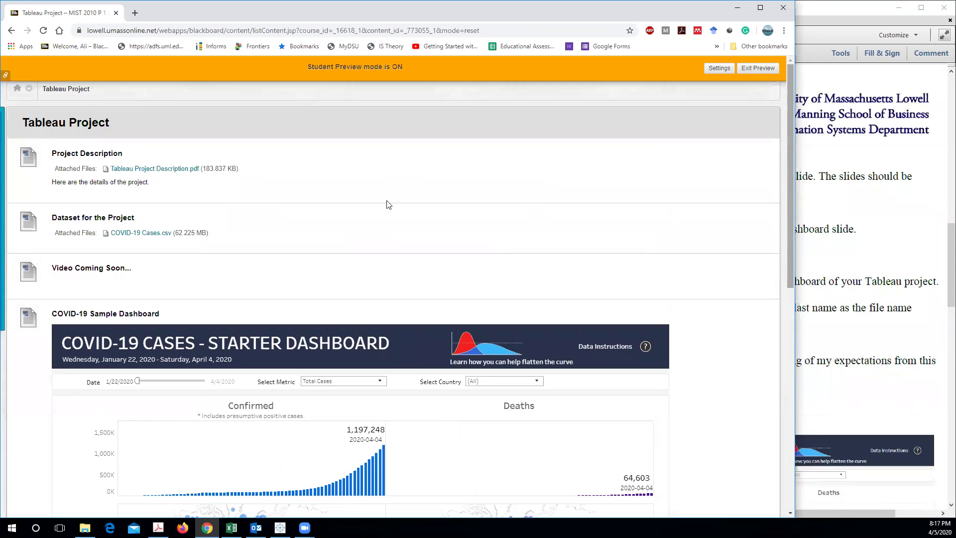
scroll(389, 205, "down", 4)
Step: Review the sample dashboard figure and the Additional Reading link on the last pages of the project description PDF
key("alt+Tab")
scroll(591, 253, "down", 5)
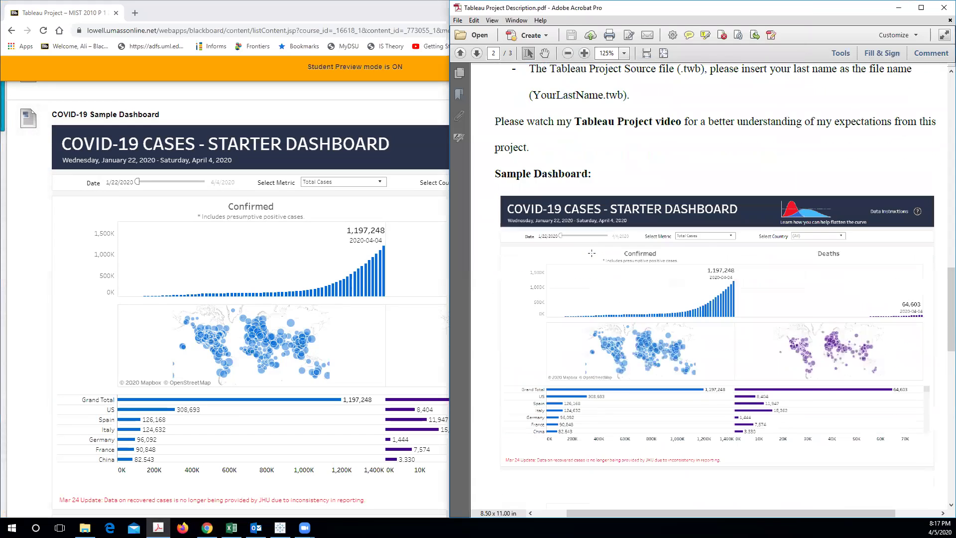
scroll(592, 253, "down", 5)
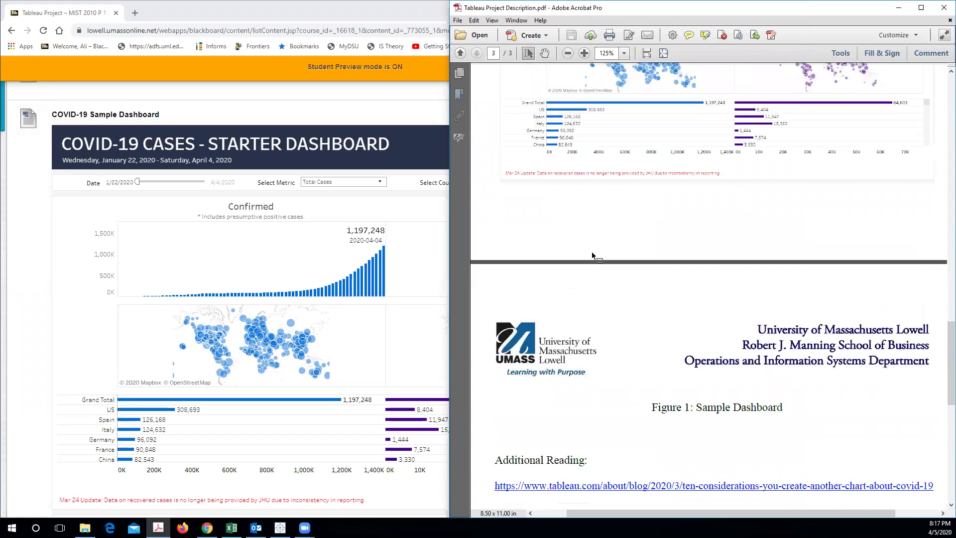
scroll(591, 256, "up", 8)
scroll(540, 188, "down", 2)
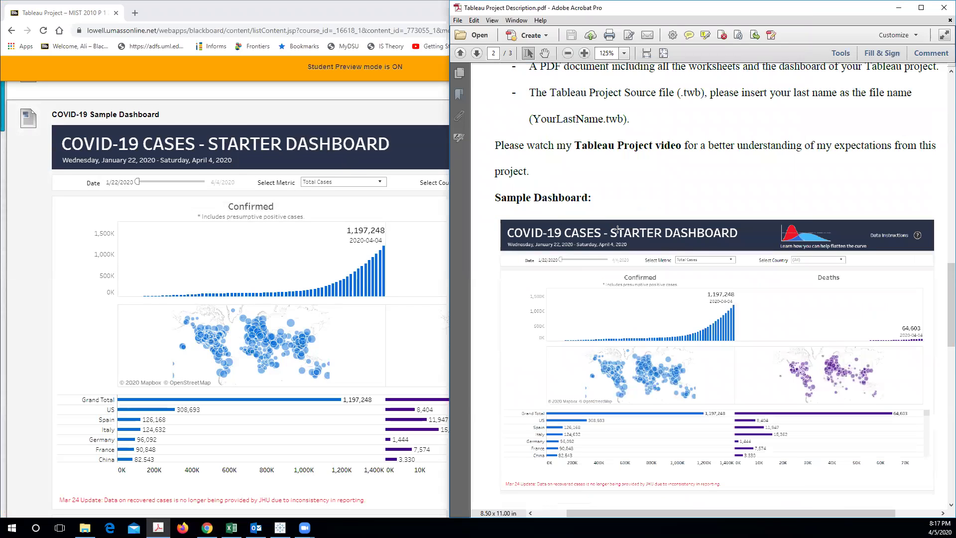
scroll(704, 254, "down", 6)
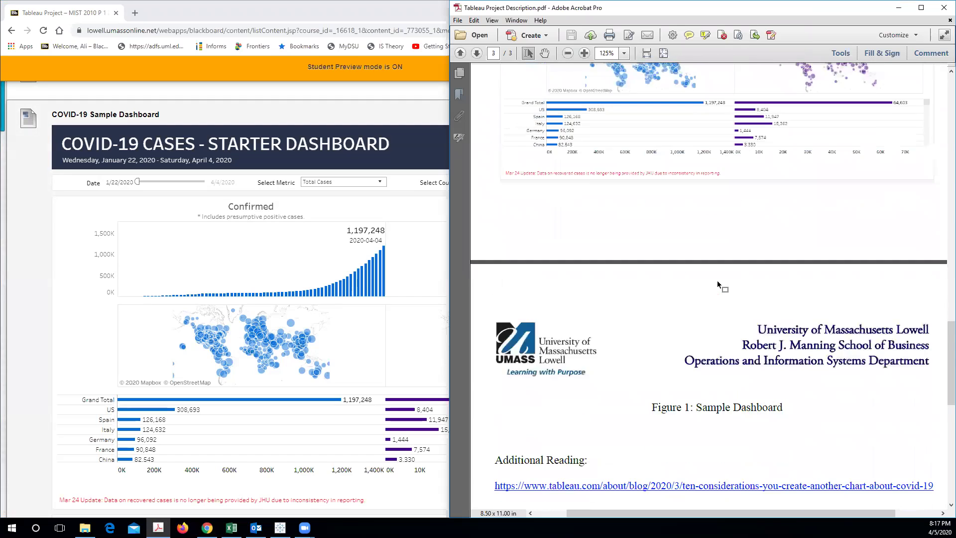
scroll(718, 282, "down", 3)
scroll(656, 264, "up", 2)
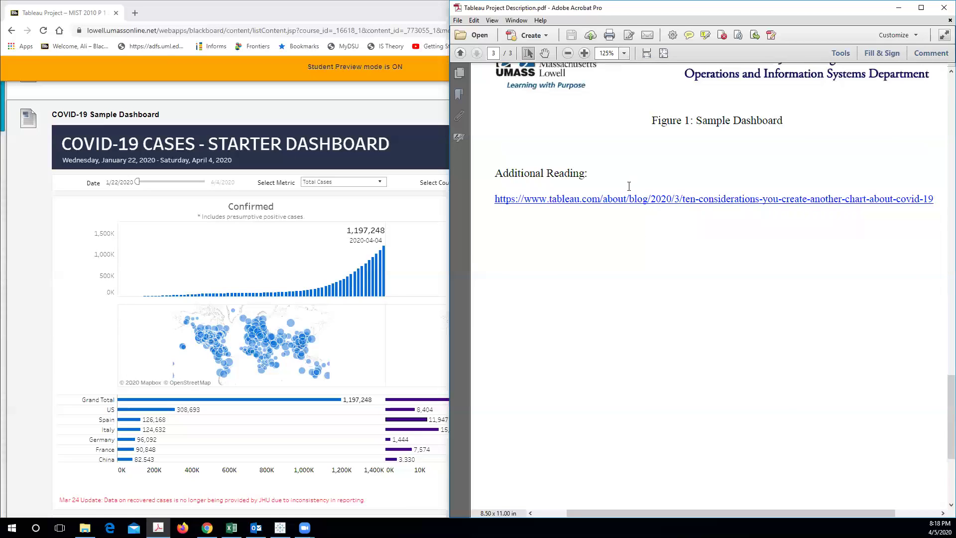
Step: Return to the first page of the project description and highlight the due date, May 3rd, 2020
scroll(626, 205, "up", 4)
scroll(652, 287, "up", 10)
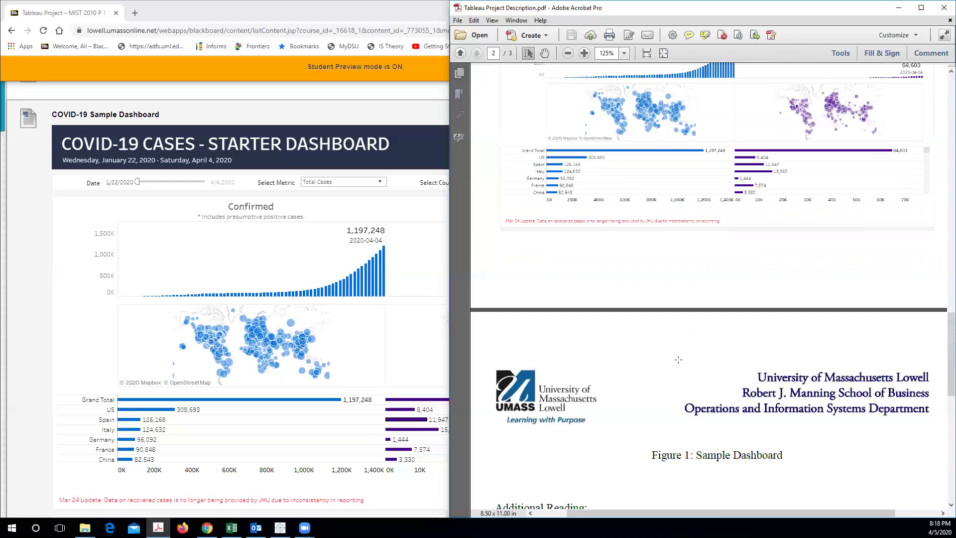
scroll(679, 360, "up", 1)
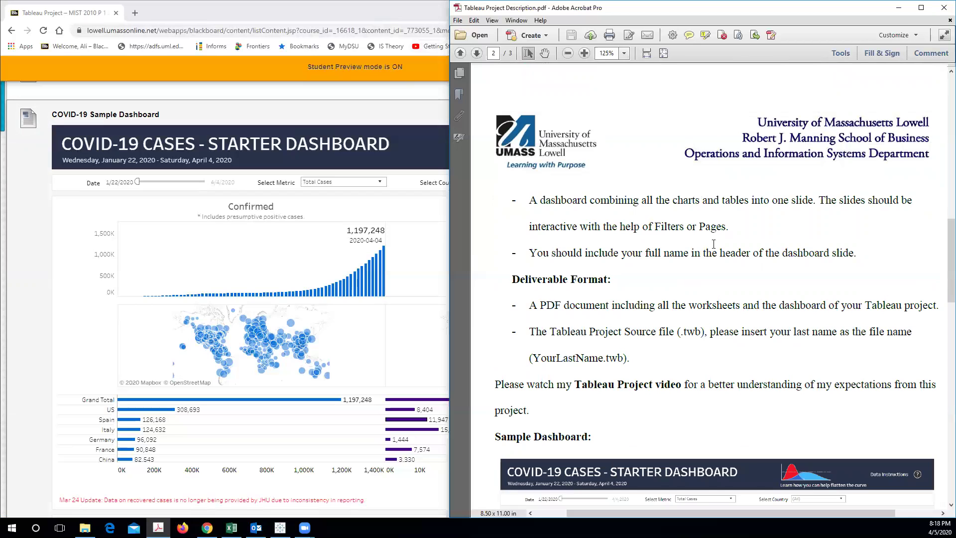
scroll(801, 267, "up", 5)
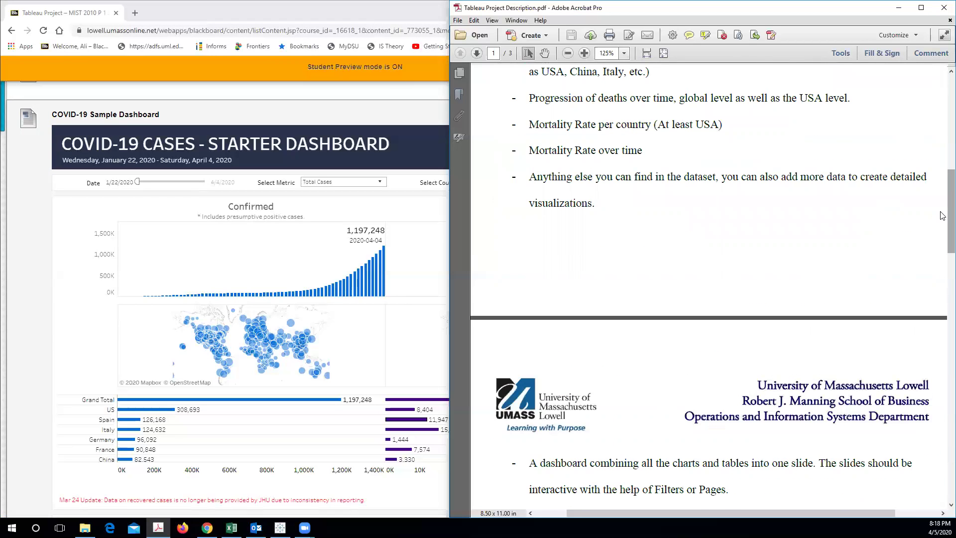
scroll(941, 213, "up", 9)
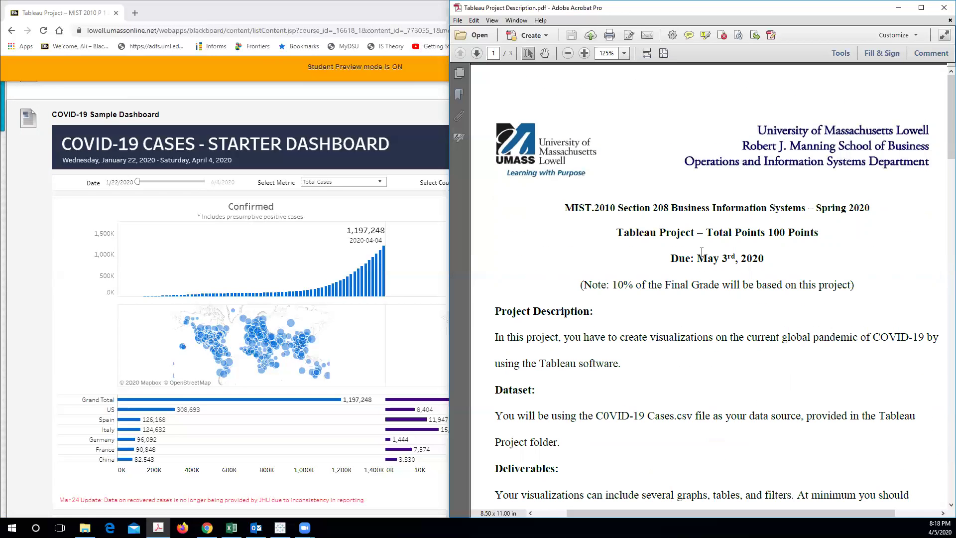
left_click_drag(710, 255, 778, 249)
left_click_drag(697, 256, 789, 259)
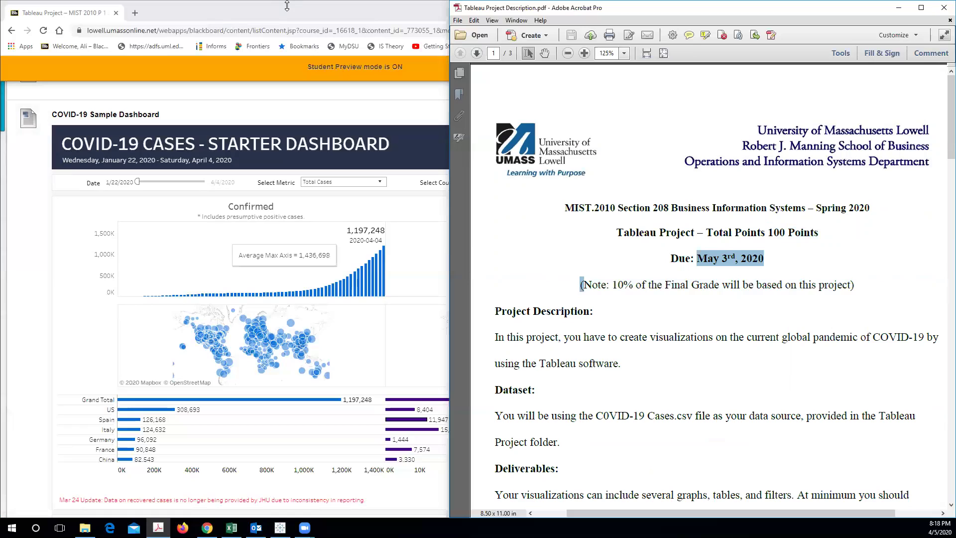